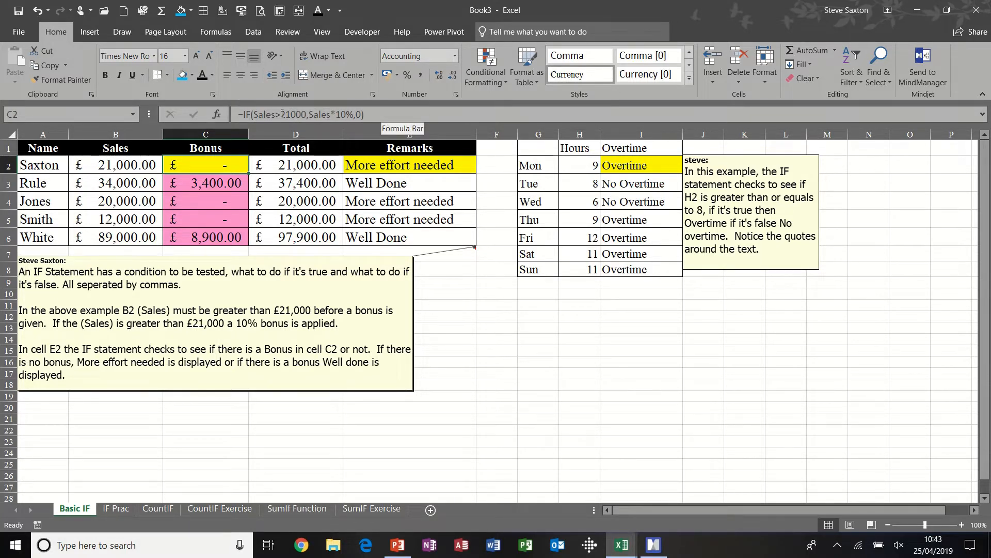
Step: Examine the logical test, value-if-true and value-if-false arguments of the IF formula in Bonus cell C2
drag(253, 114, 308, 114)
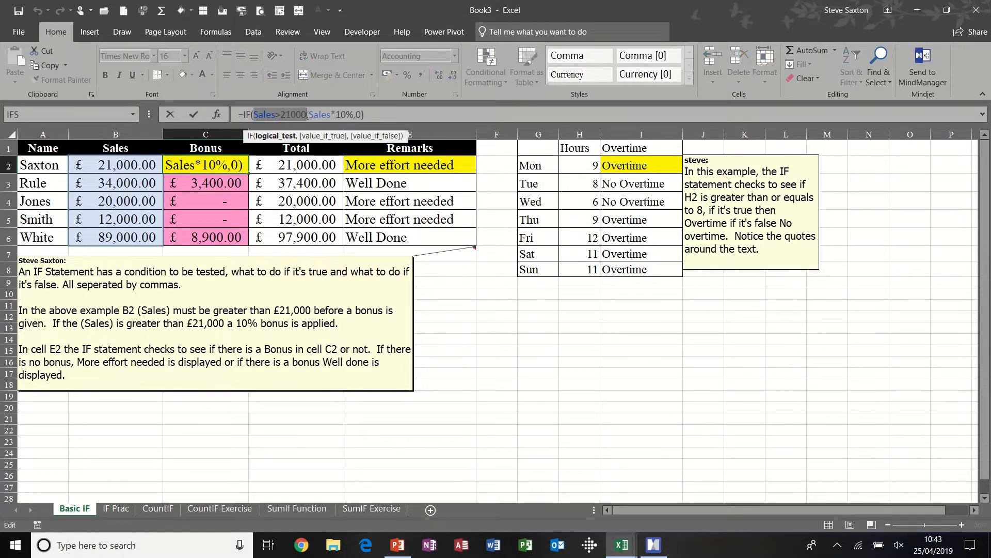
drag(309, 114, 354, 114)
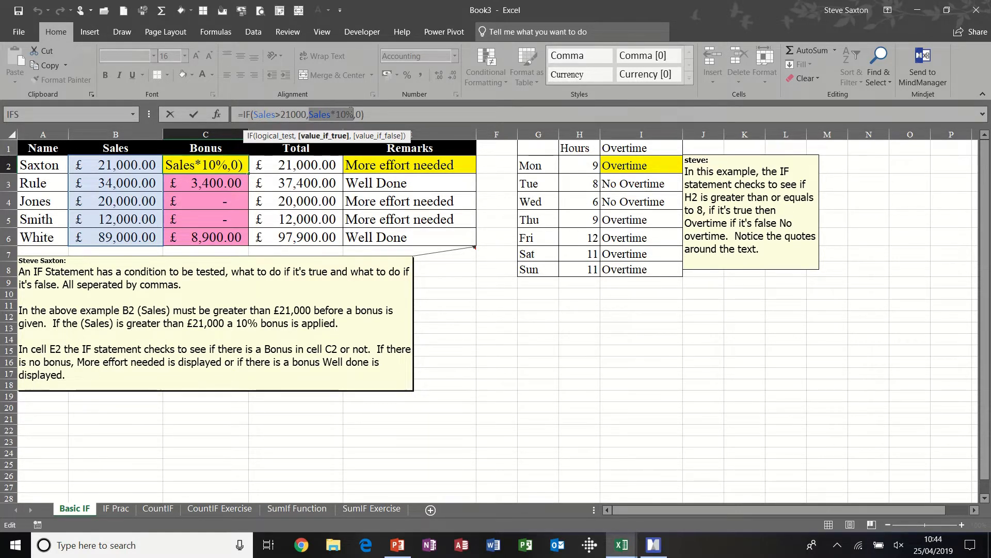
click(358, 114)
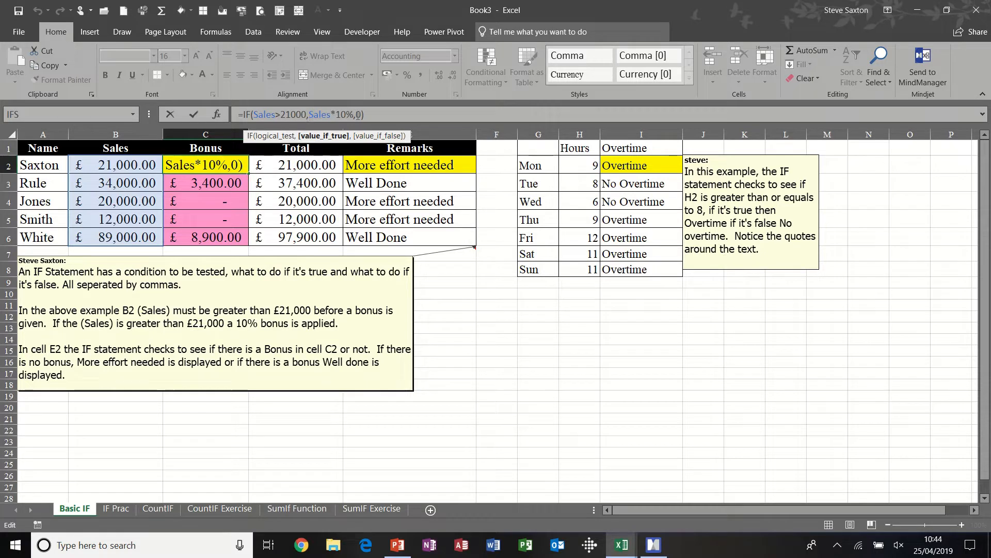
double_click(358, 115)
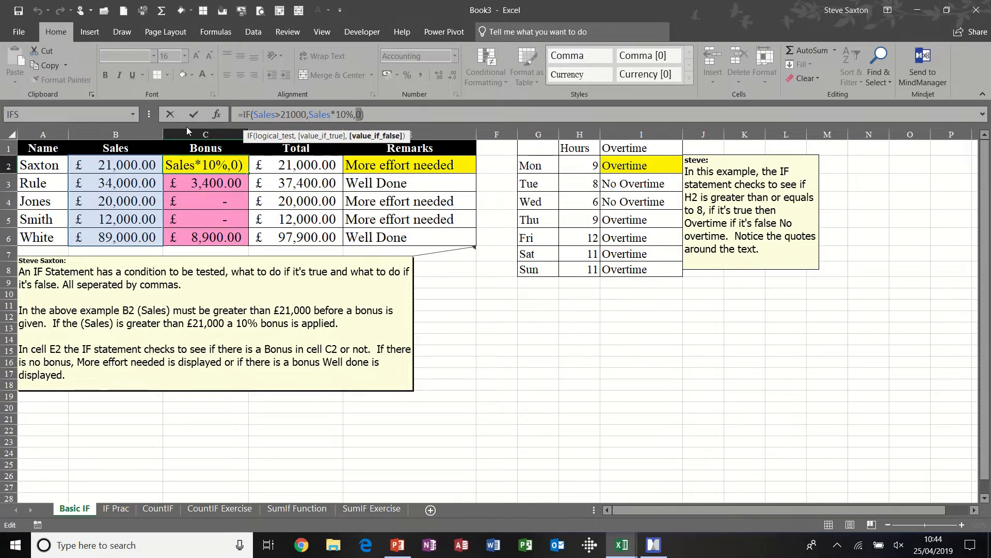
click(192, 113)
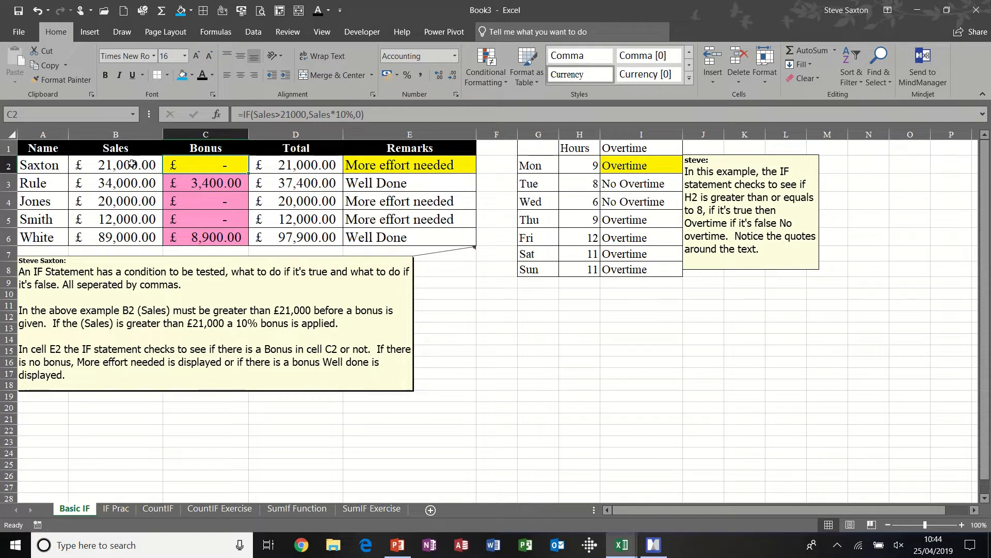
Step: Check the range names of B2:B6 and C2:C6, and review how the IF formula in C2 uses Sales
drag(132, 164, 127, 235)
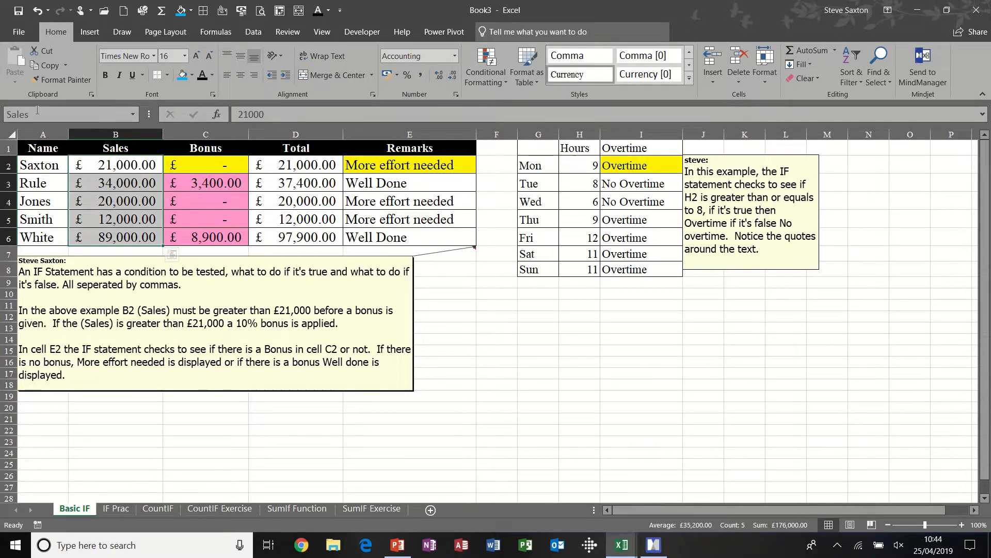
drag(208, 167, 207, 239)
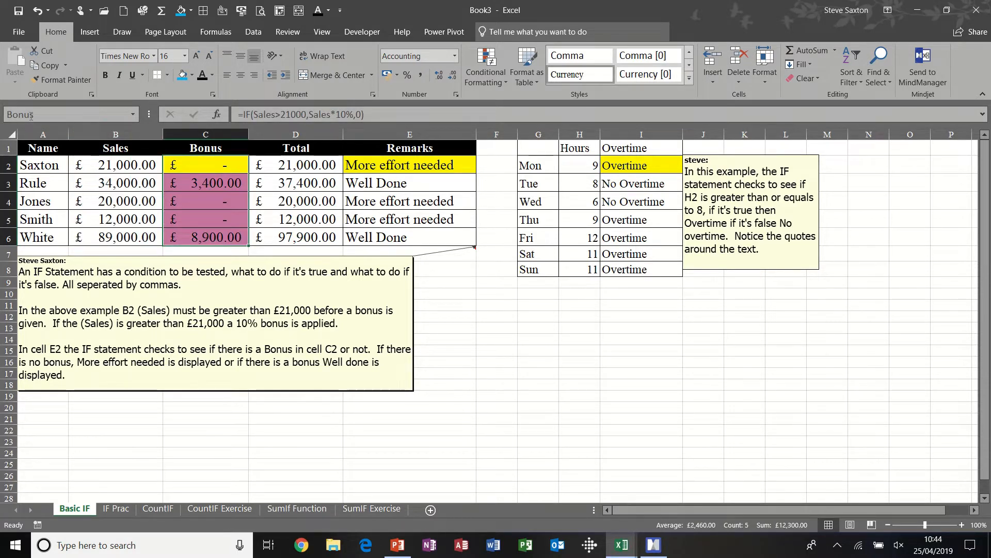
click(206, 164)
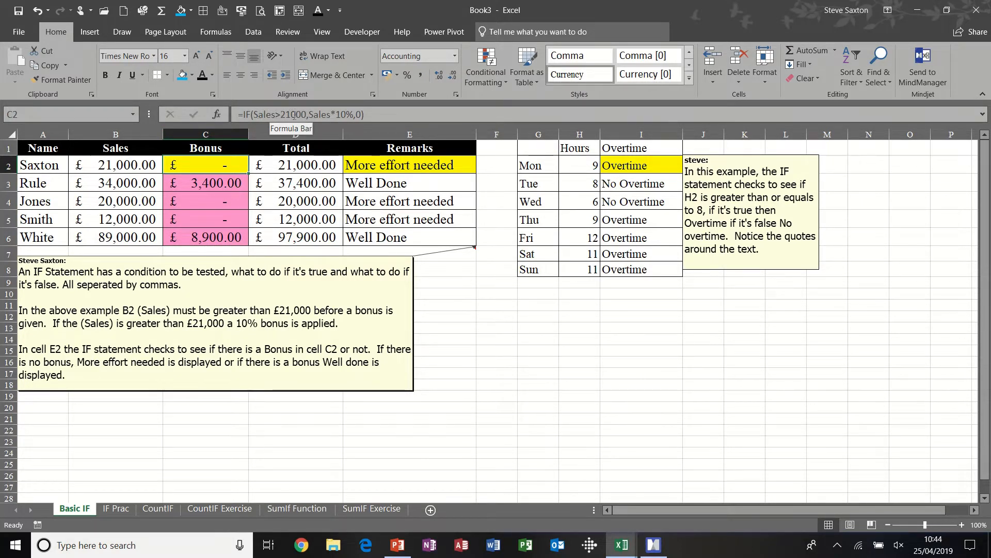
click(311, 115)
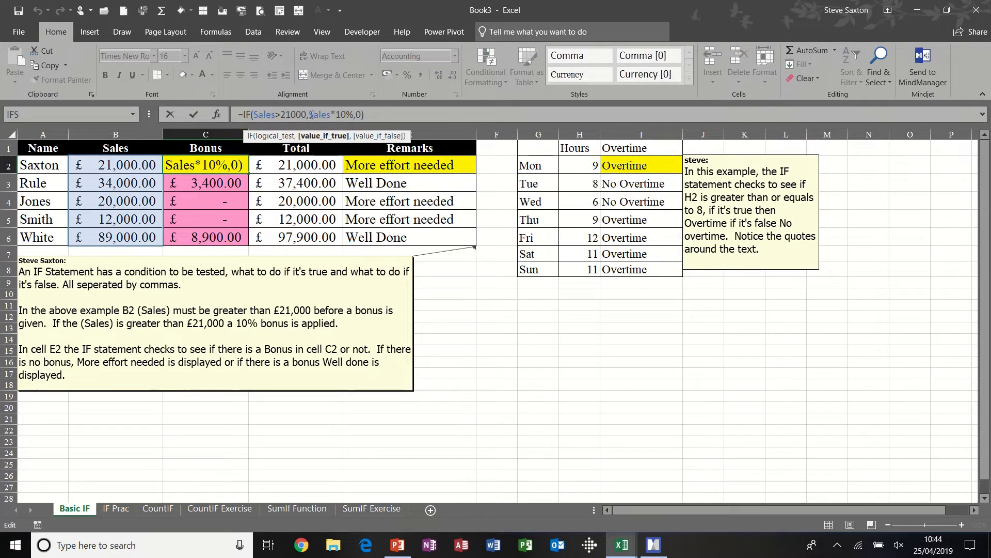
drag(309, 114, 343, 114)
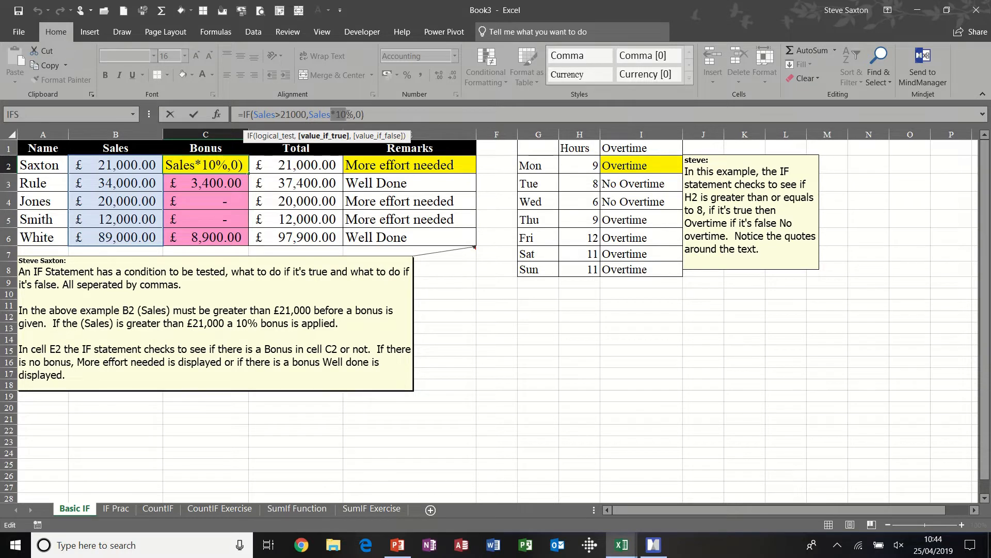
click(356, 114)
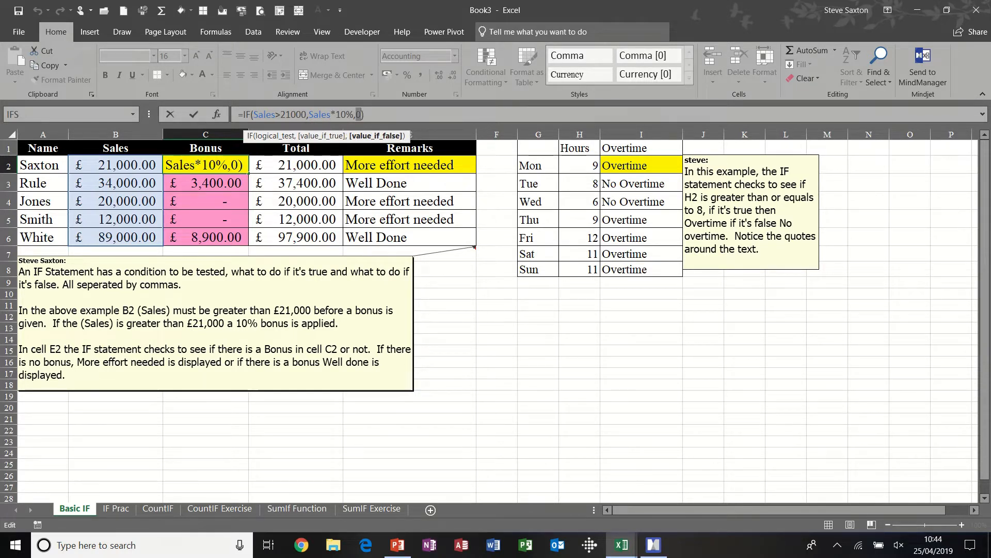
click(194, 113)
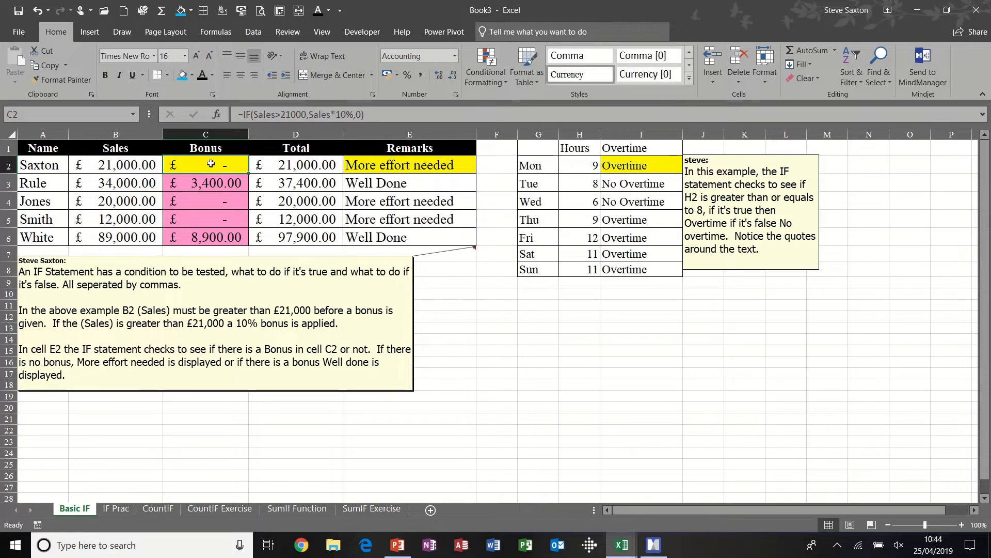
Step: Test the bonus formula with a sales figure of 22000 in B2 and inspect the value-if-true argument in C2
click(126, 165)
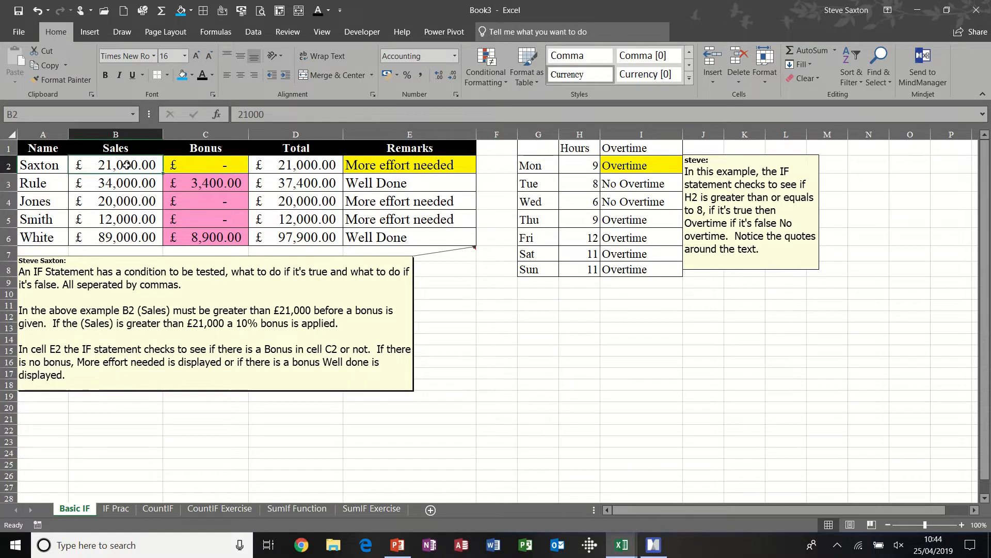
text(22000)
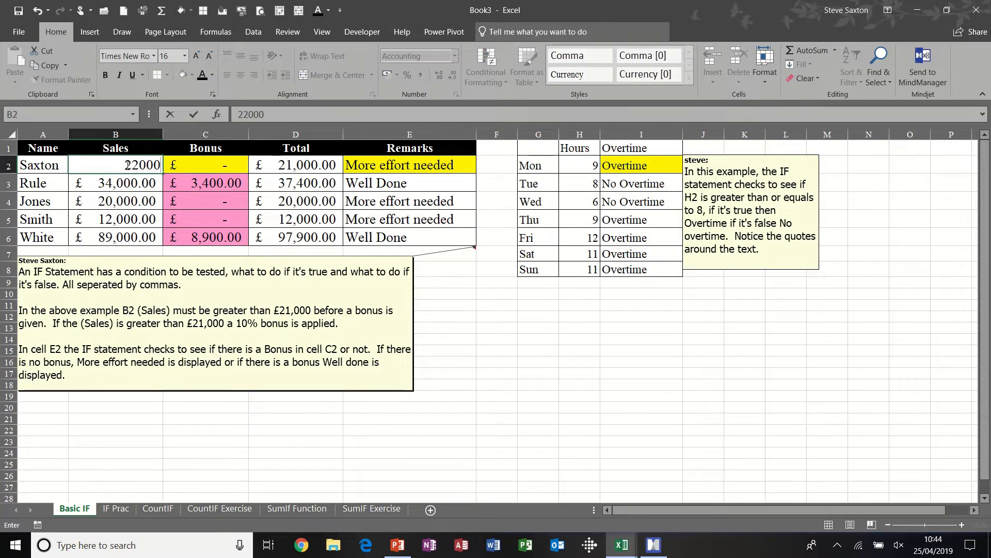
key(Return)
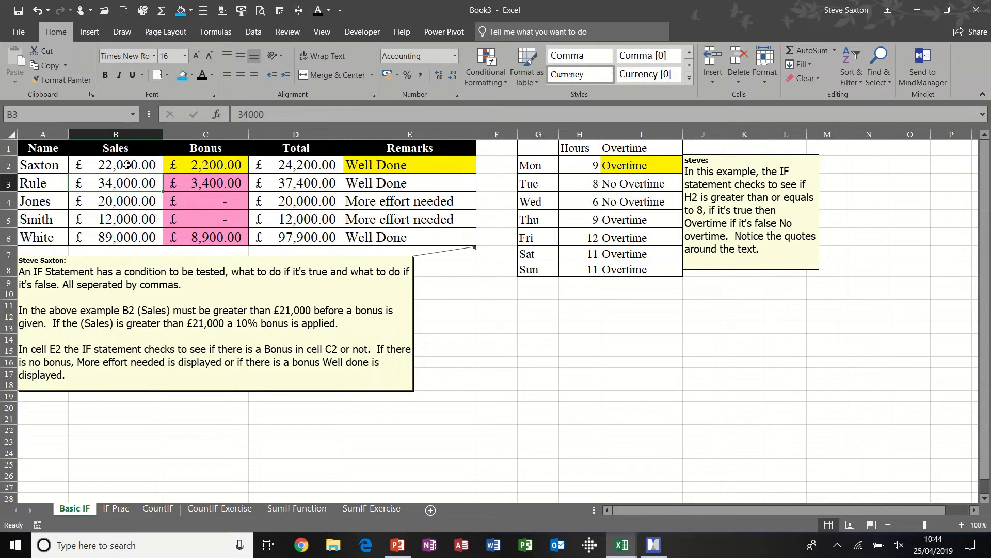
click(206, 165)
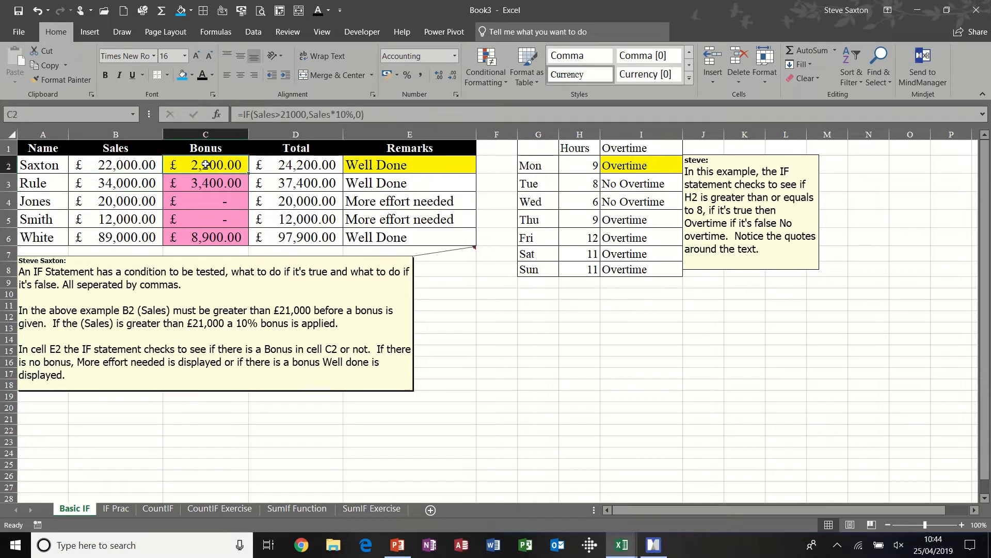
drag(310, 114, 355, 114)
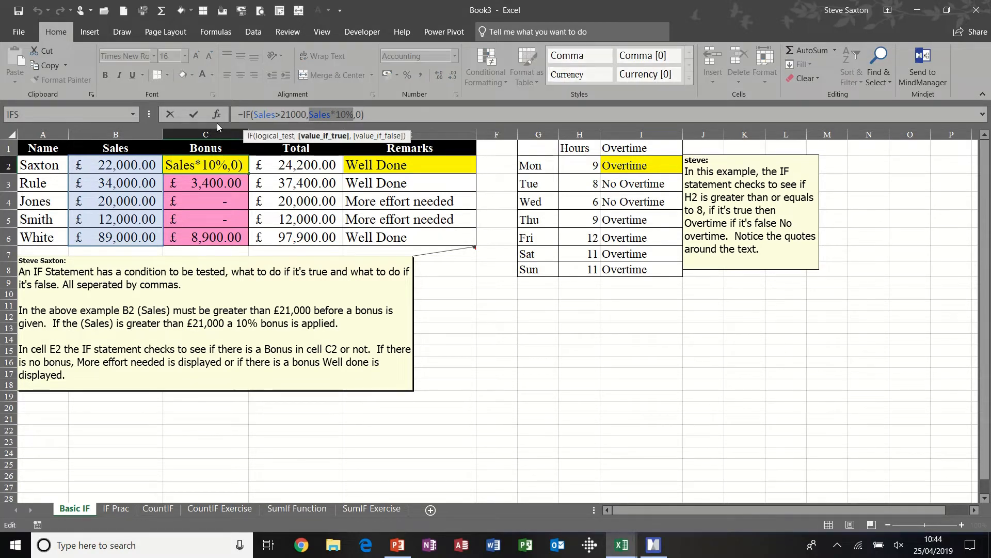
click(195, 114)
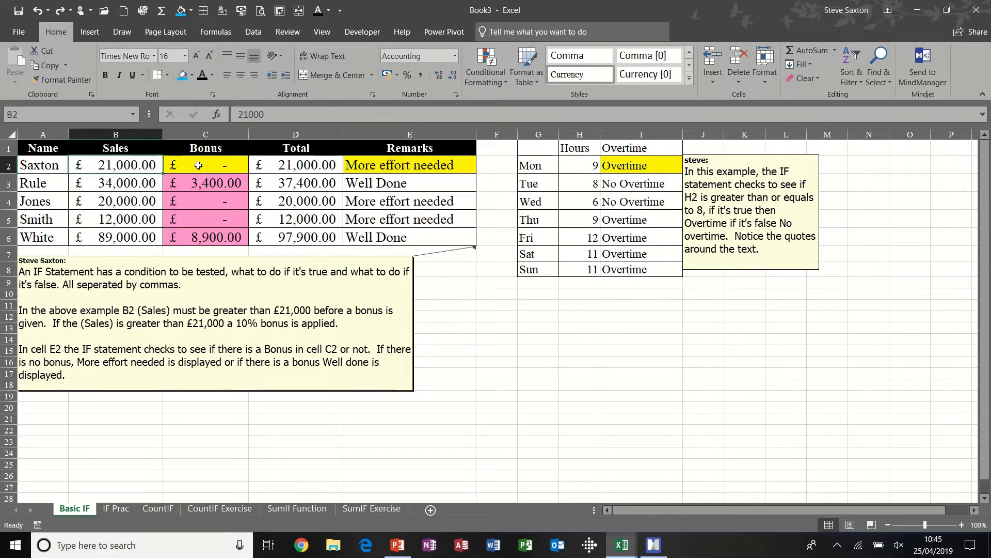
Step: Clear Bonus cell C2 and enter the formula =if(sales>21000,sales*10%,0) in it
click(204, 164)
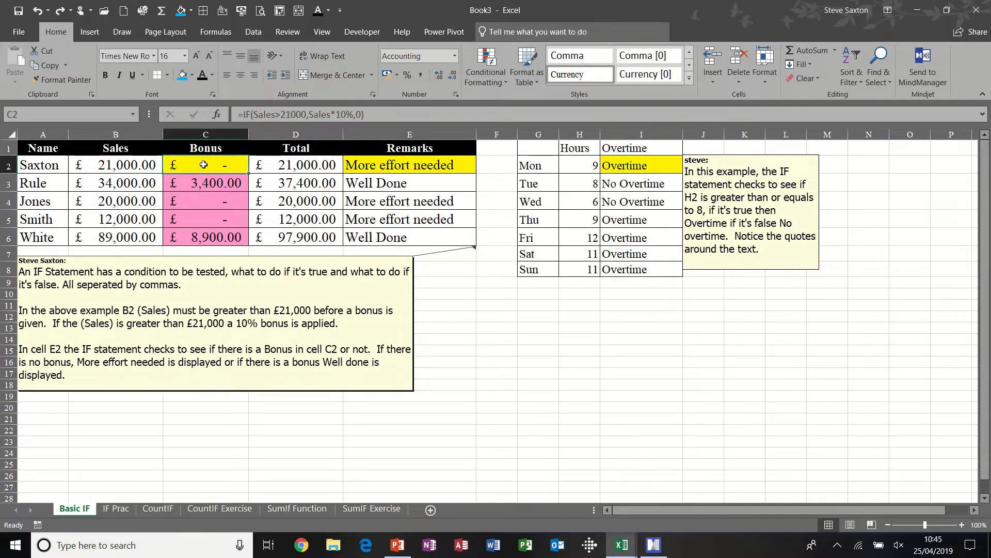
key(Delete)
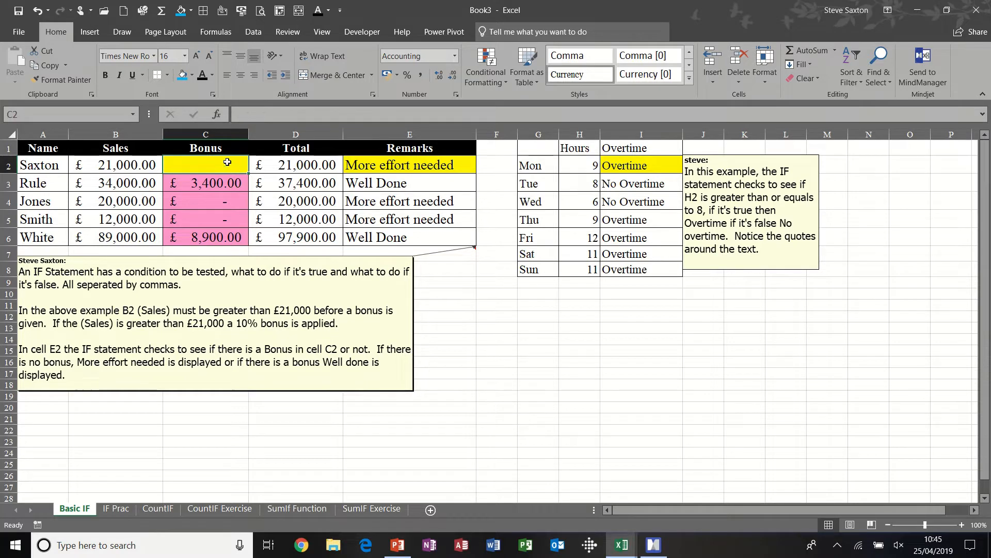
text(=)
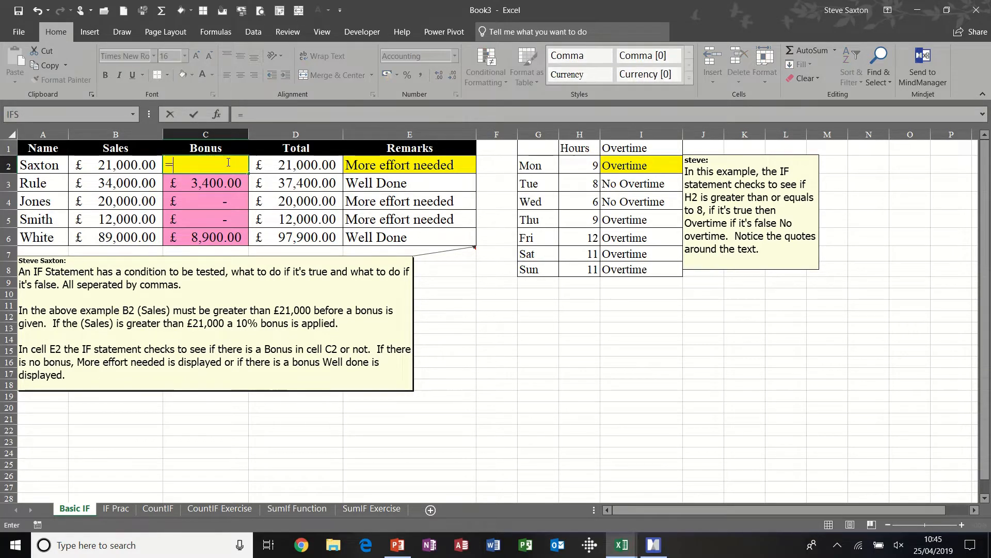
text(if()
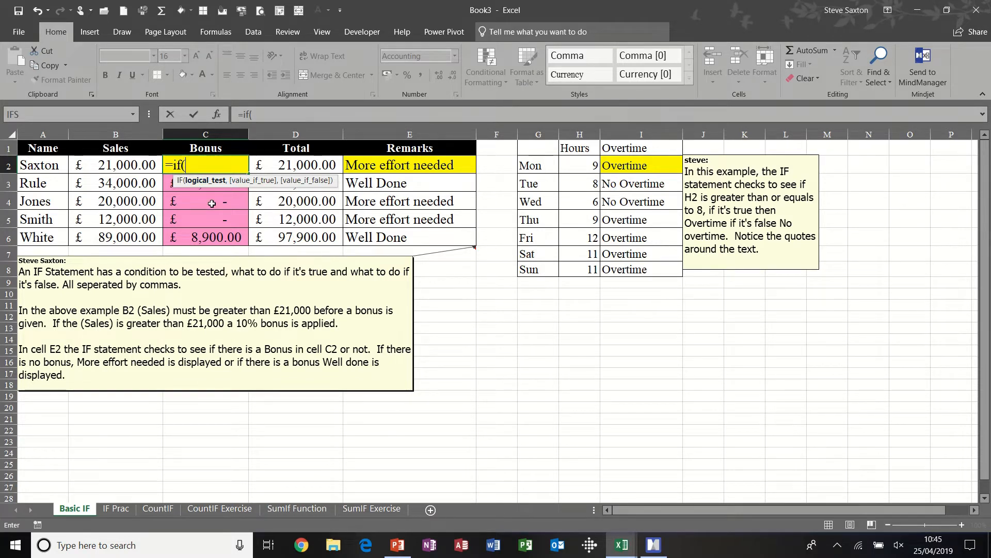
text(sales)
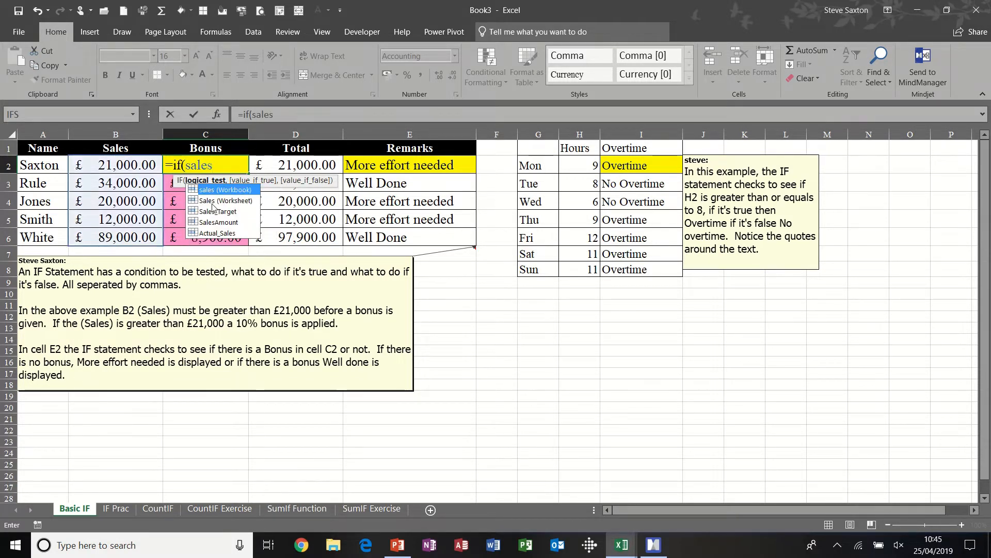
text(>21000)
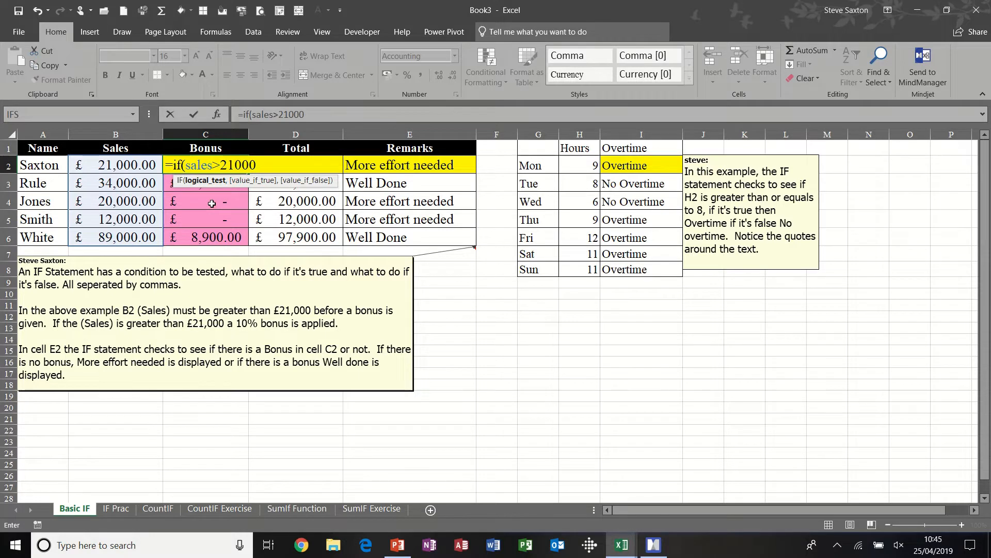
text(,)
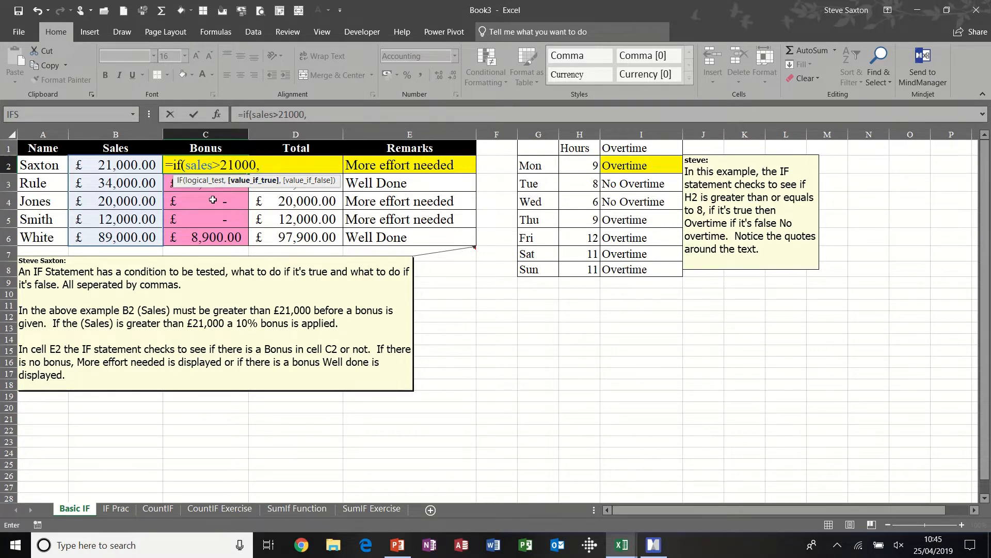
text(sales)
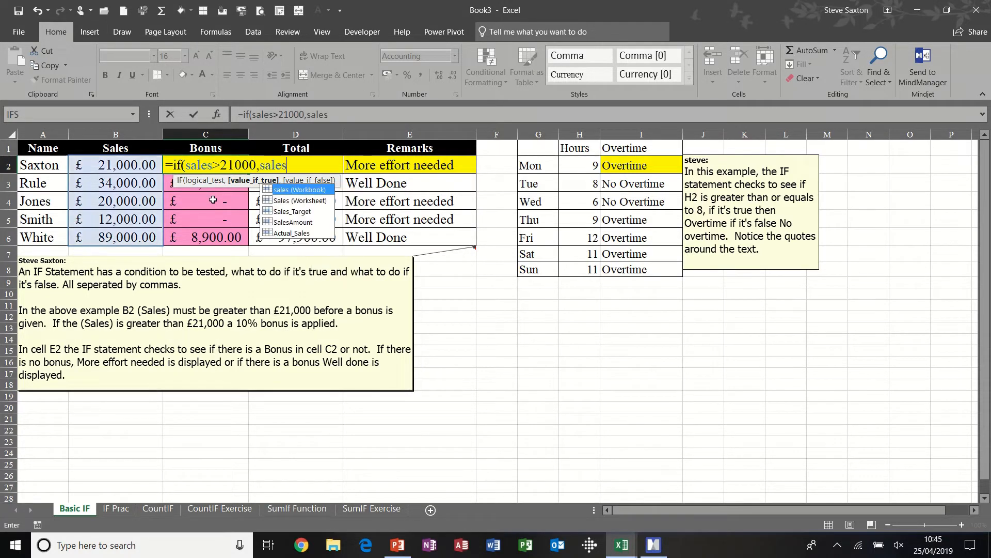
text(*1)
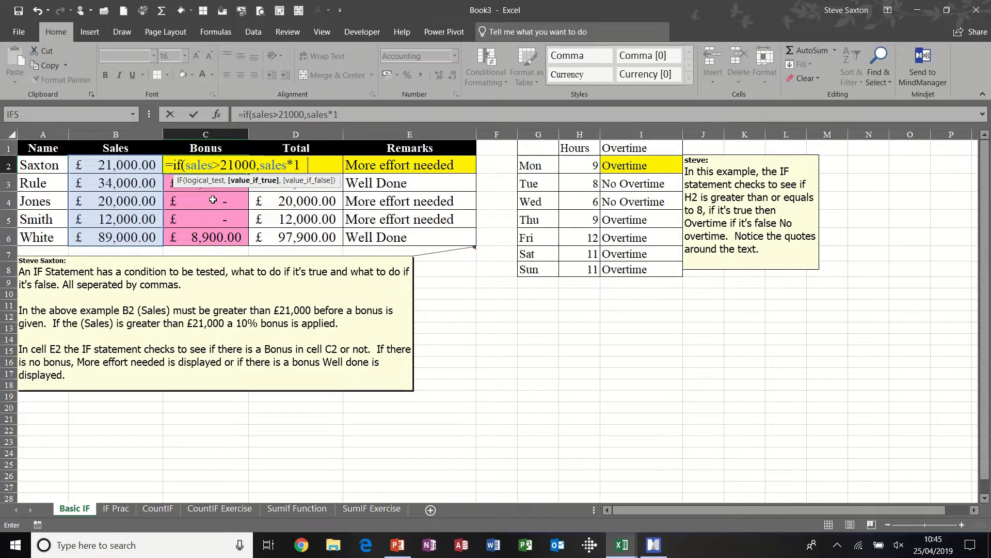
text(0%,0)
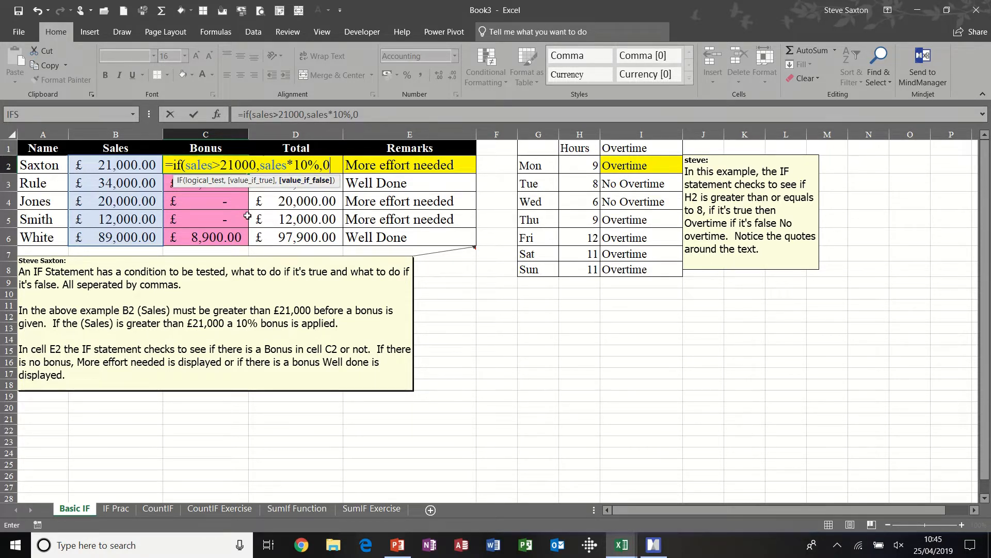
text())
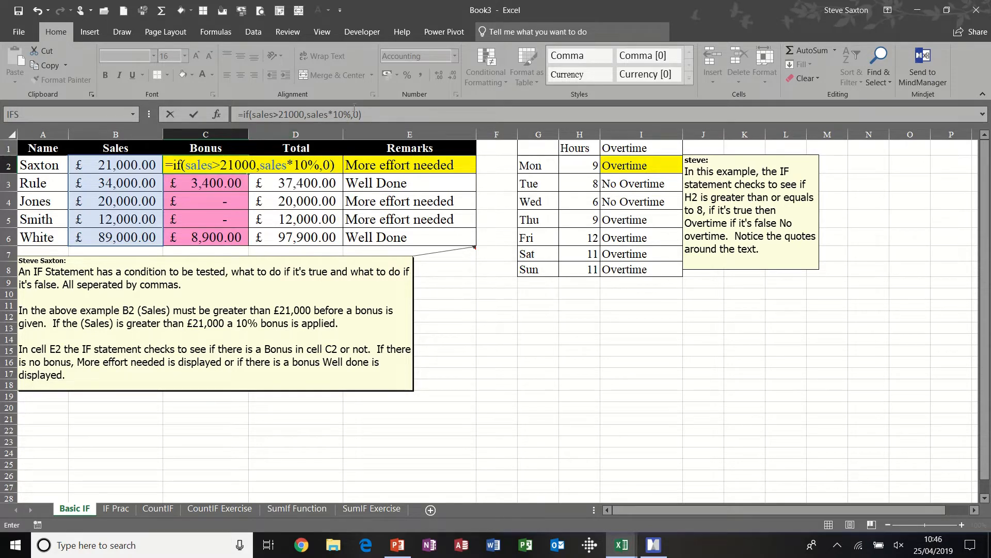
click(193, 114)
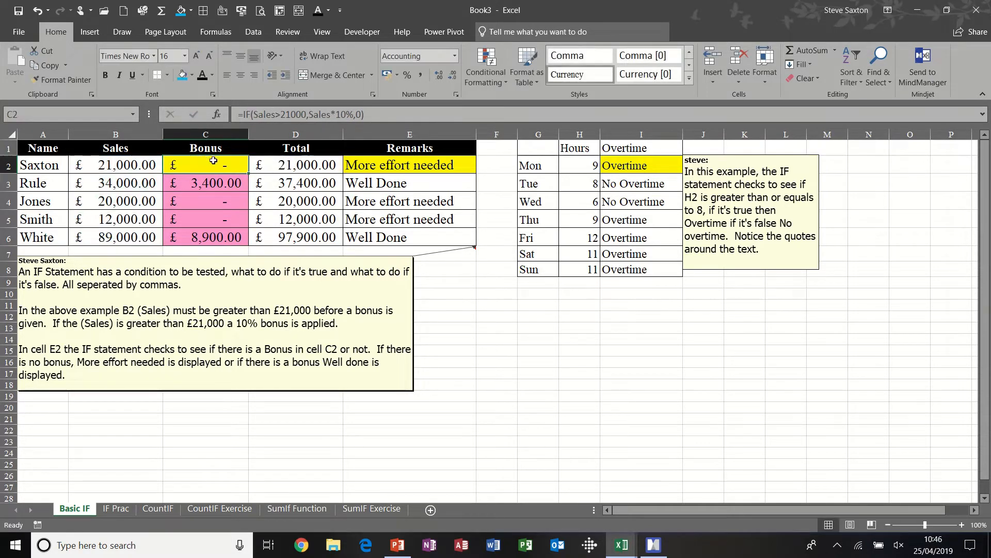
Step: Test the re-entered bonus formula by setting B2 to 22000, check C2, and undo the sales change
click(143, 164)
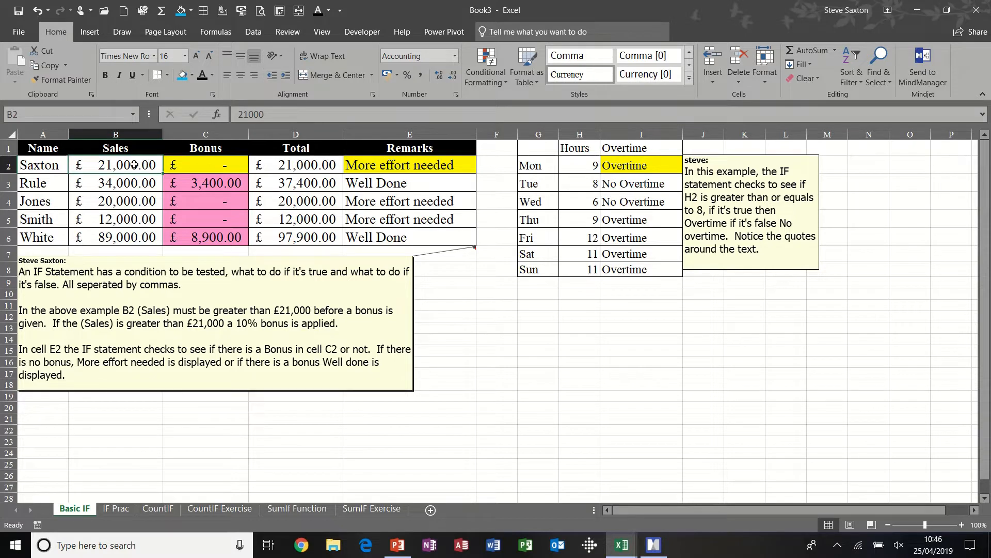
text(22,0)
text(000)
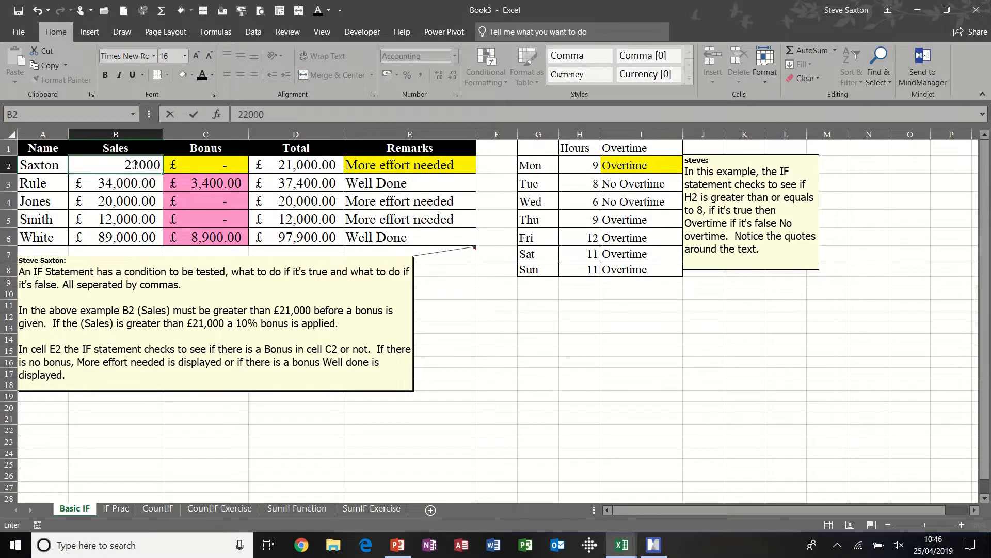
key(Return)
click(205, 165)
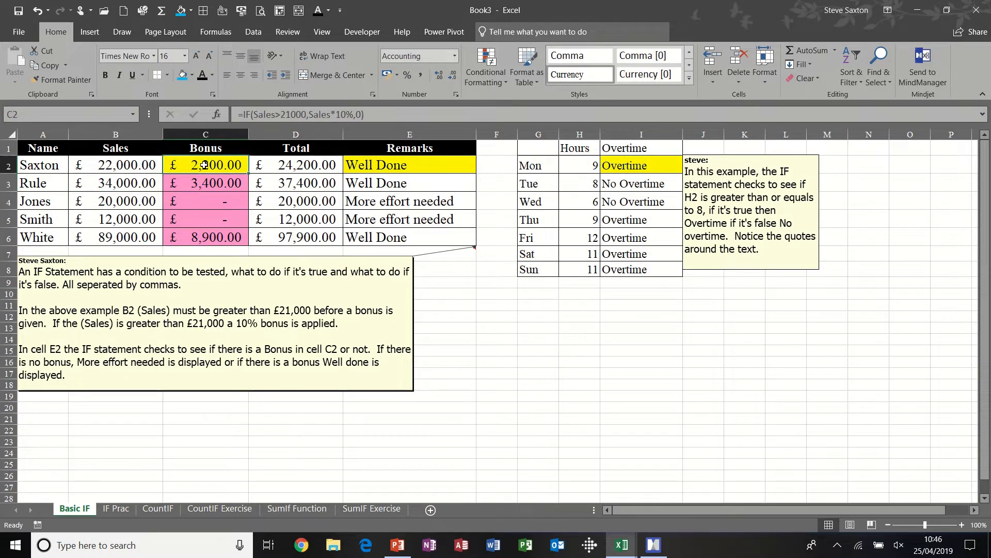
key(ctrl+z)
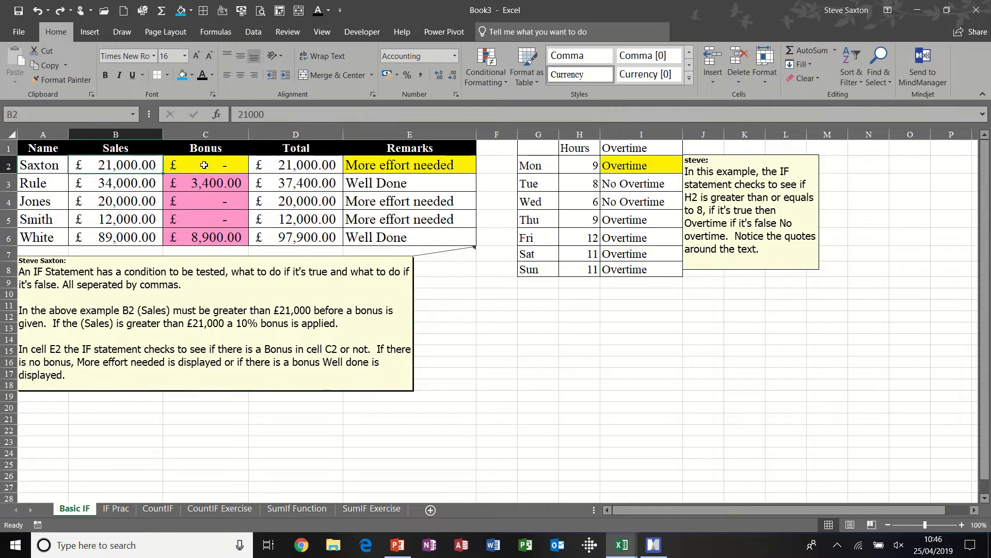
Step: Review the logical test and the two text results of the IF formula in Remarks cell E2, leaving the formula as it is
click(388, 165)
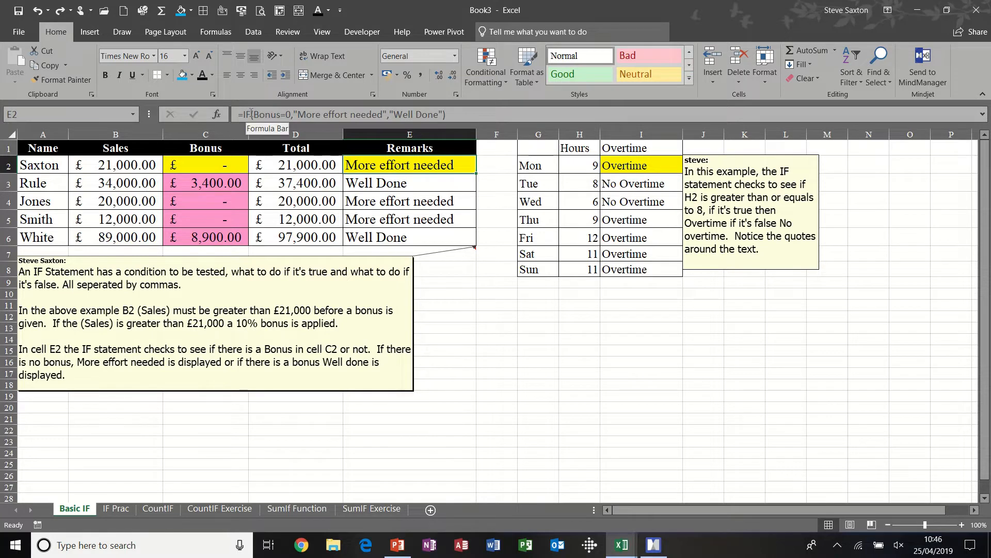
drag(252, 113, 291, 114)
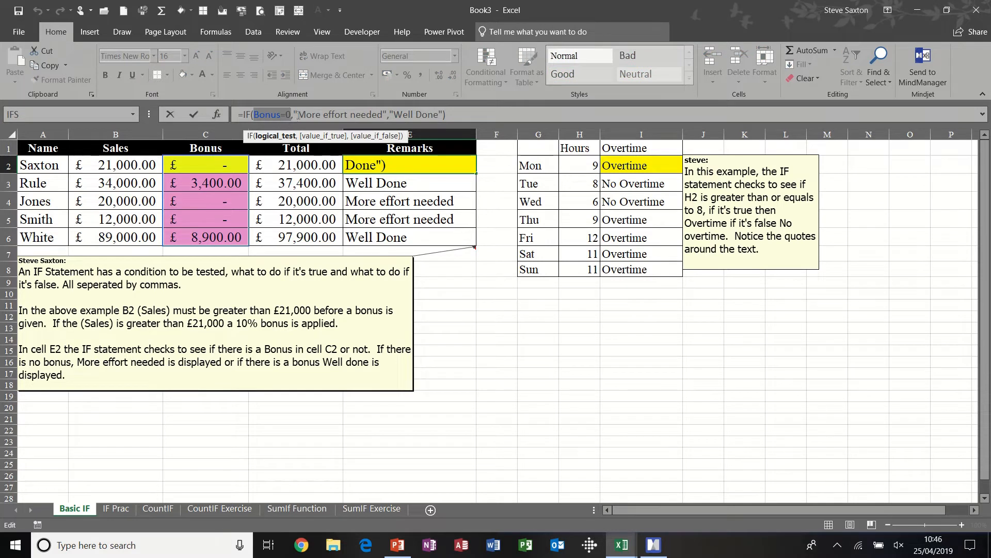
drag(298, 114, 440, 115)
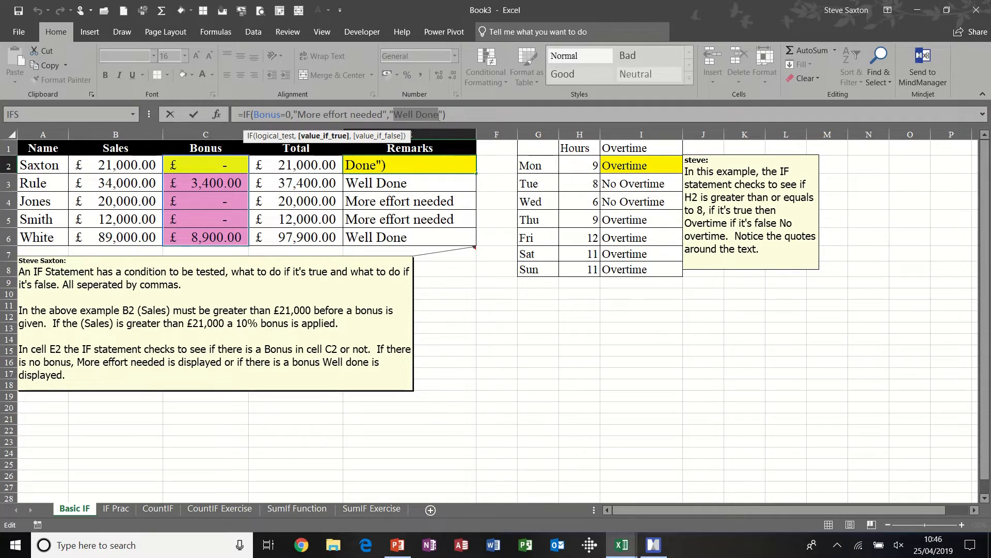
click(194, 114)
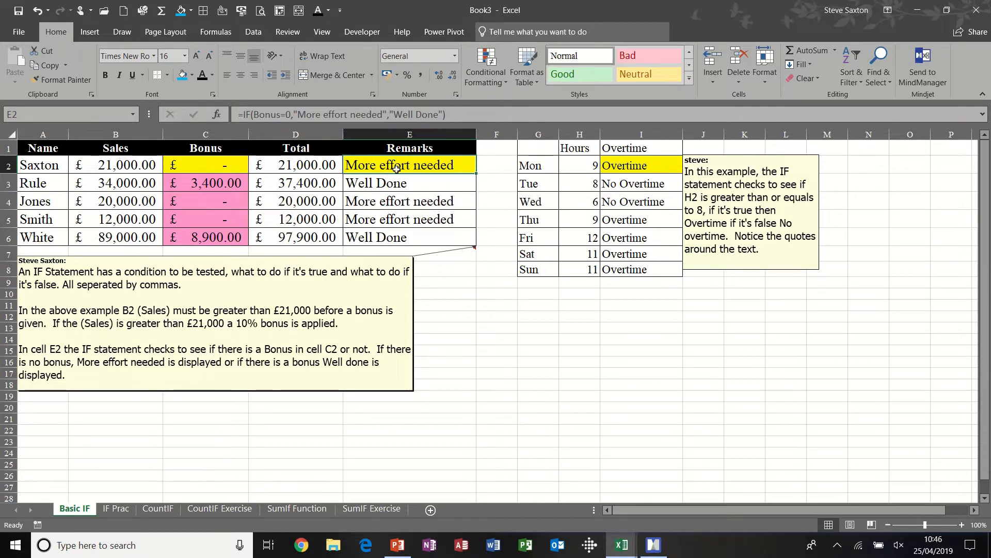
Step: Clear Remarks cell E2 and enter the formula =if(bonus=0,"More effort needed","Well Done") in it
key(Delete)
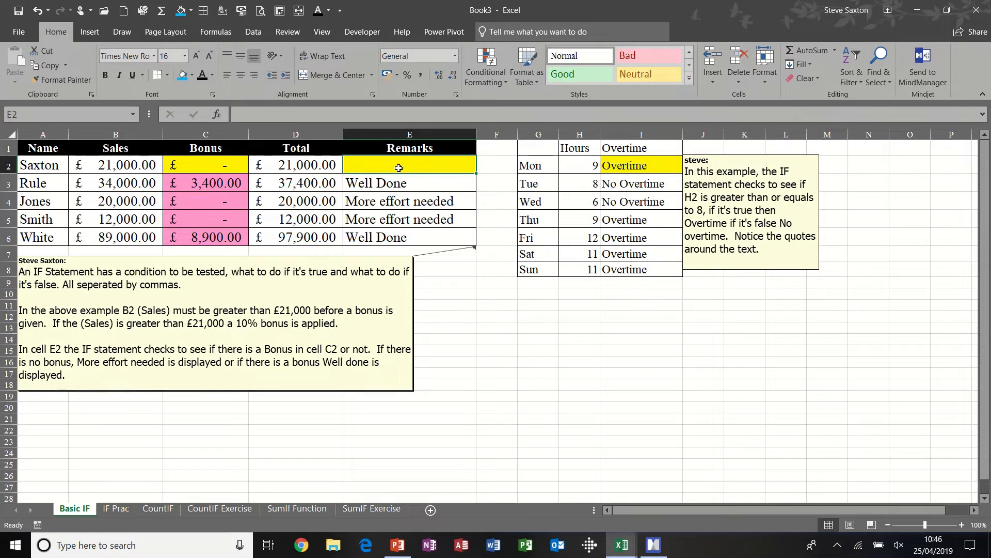
text(=if()
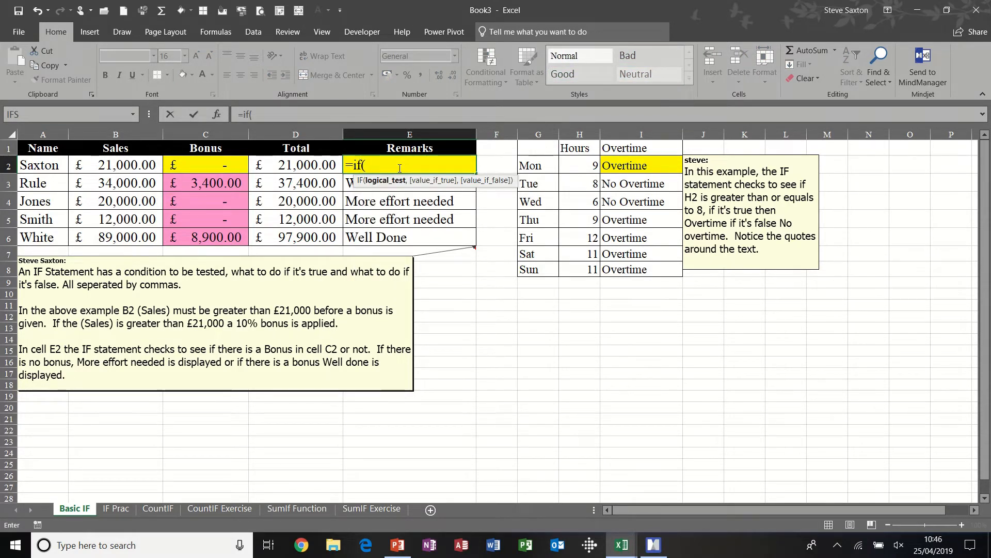
text(bonus)
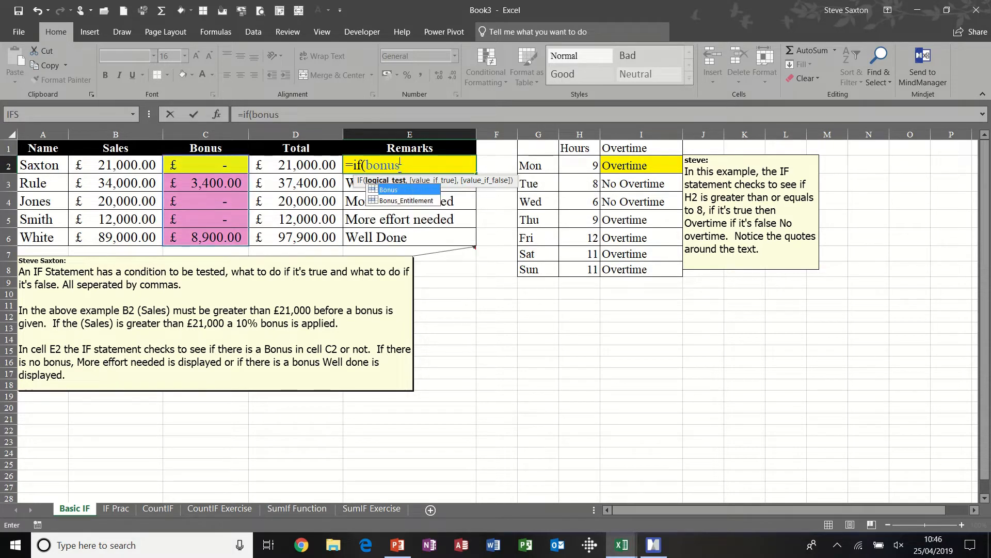
text(=0)
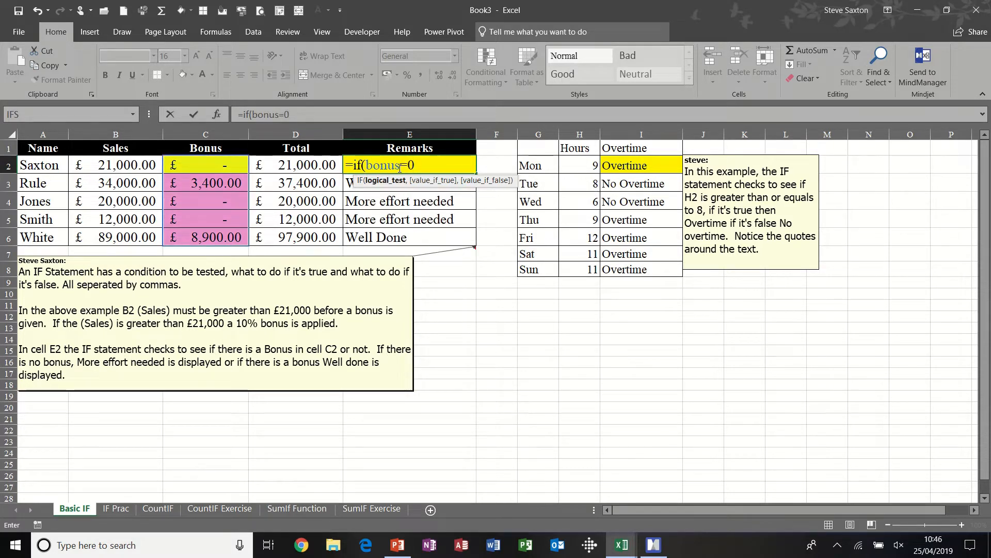
text(,)
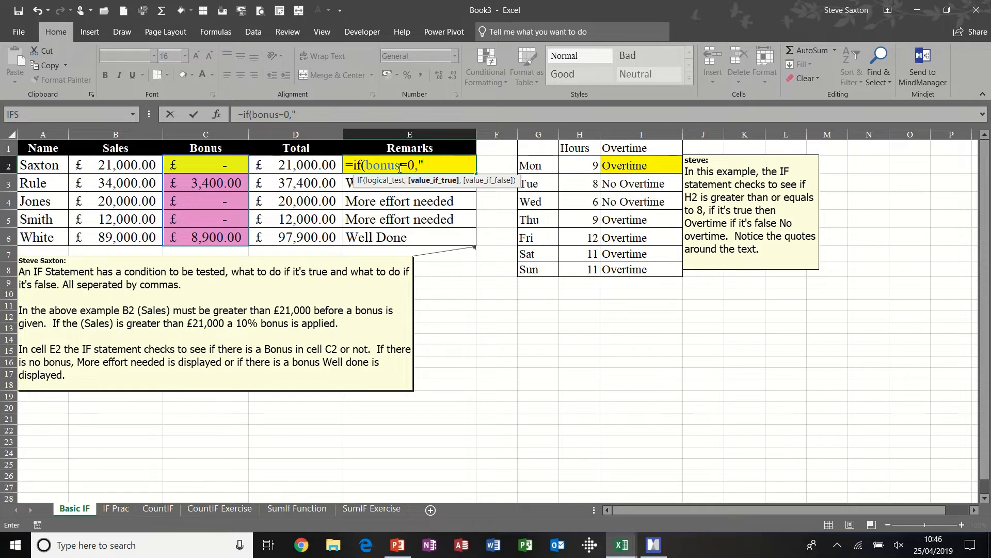
text(More)
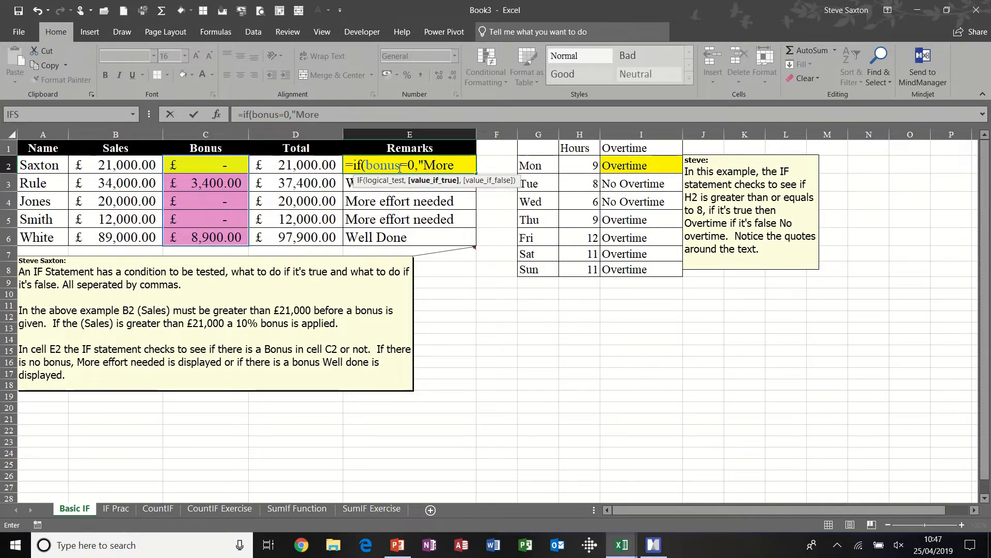
text( eff)
text(ort nee)
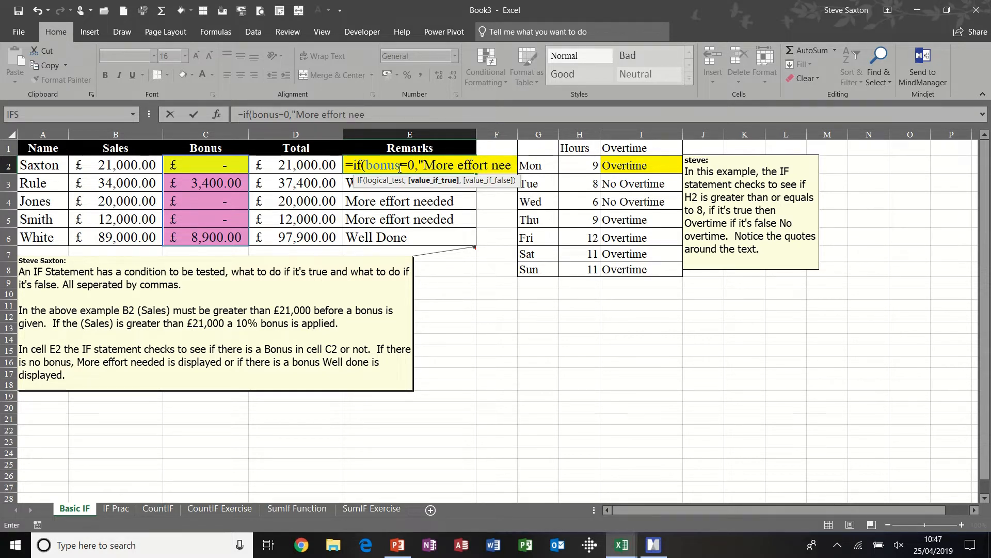
text(ded)
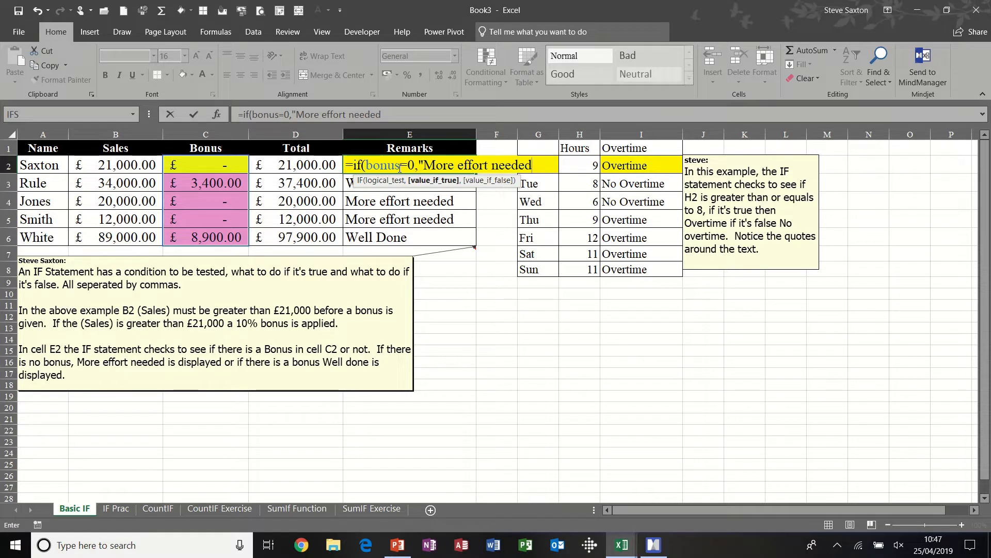
text(",)
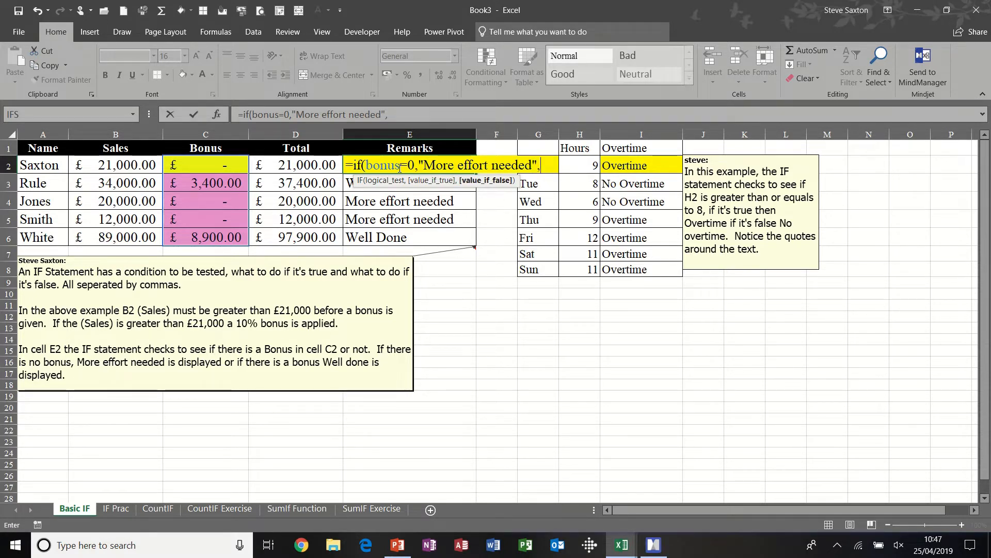
text("Well)
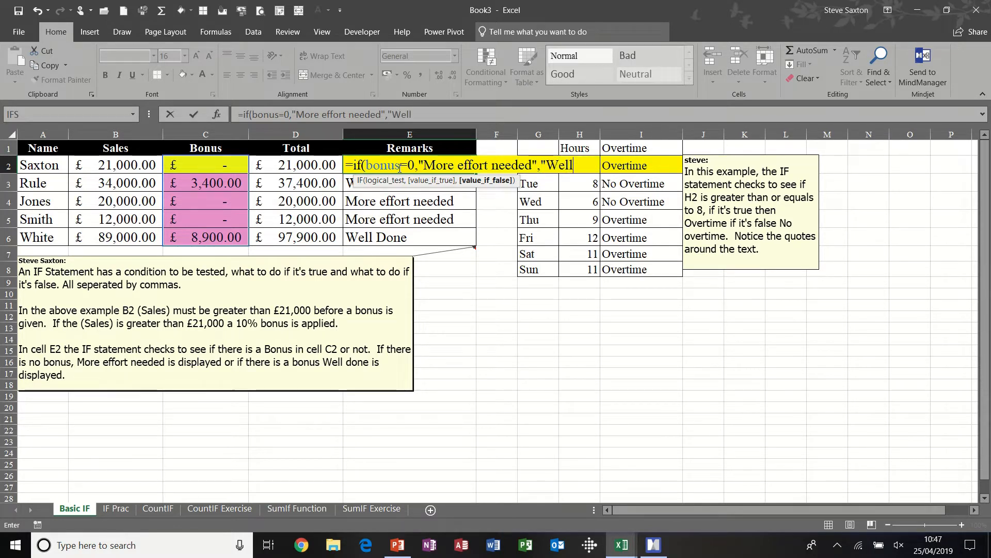
text( Done"))
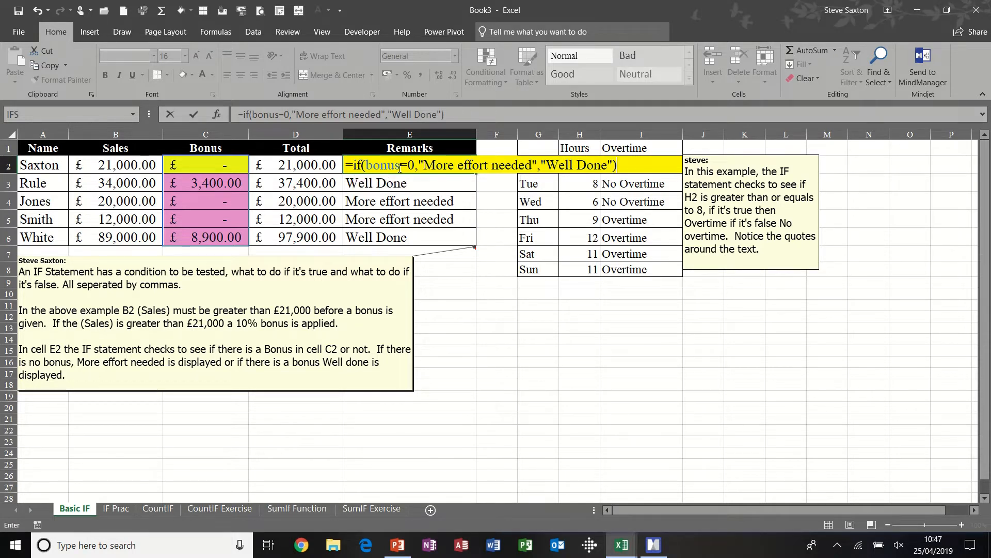
click(196, 116)
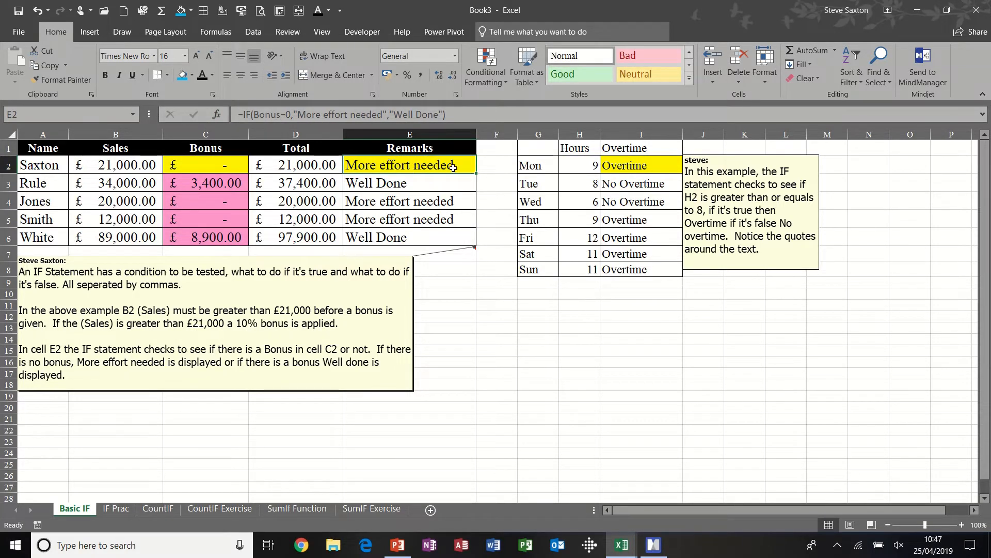
Step: Test the remarks formula by setting the sales figure in B2 to 22000, and check C2 and E2
click(129, 166)
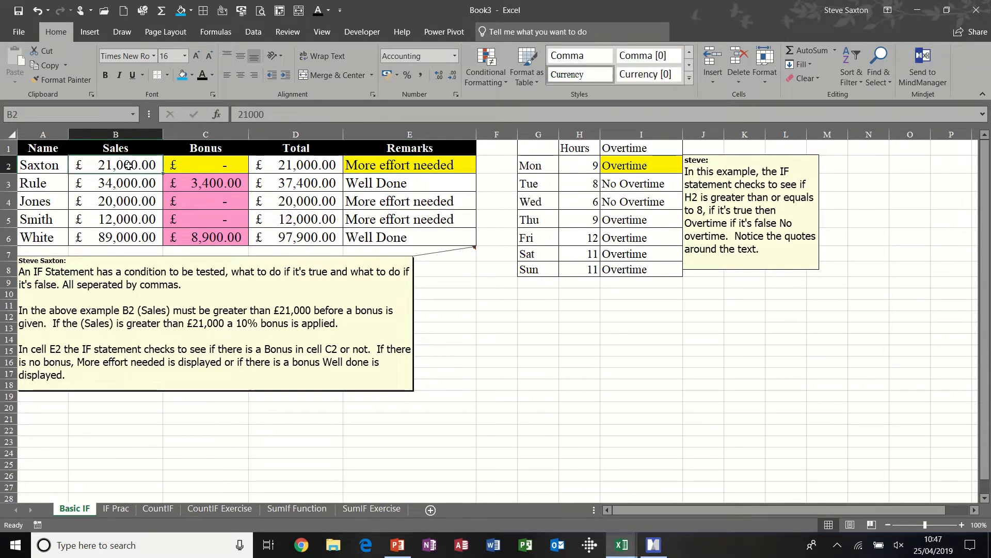
text(22000)
key(Return)
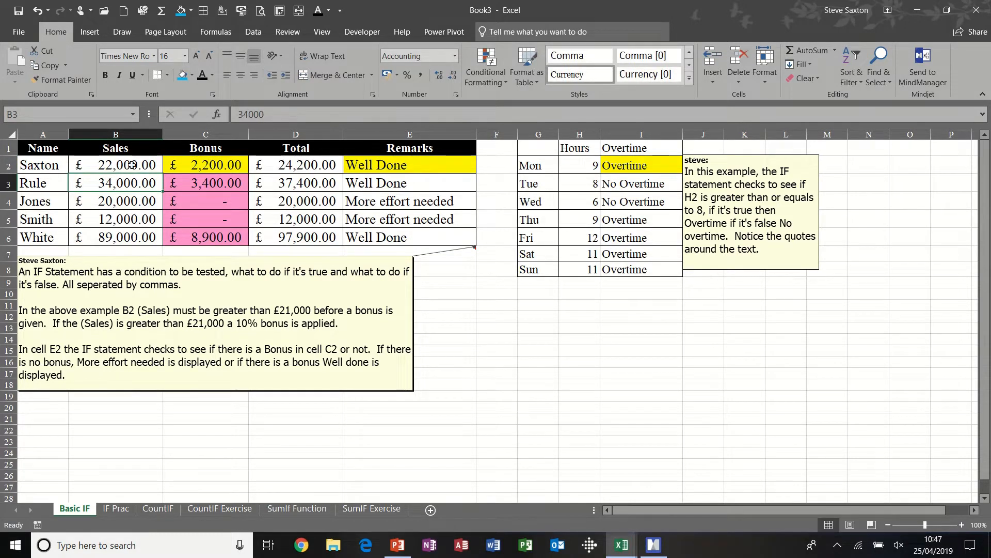
click(217, 162)
click(407, 167)
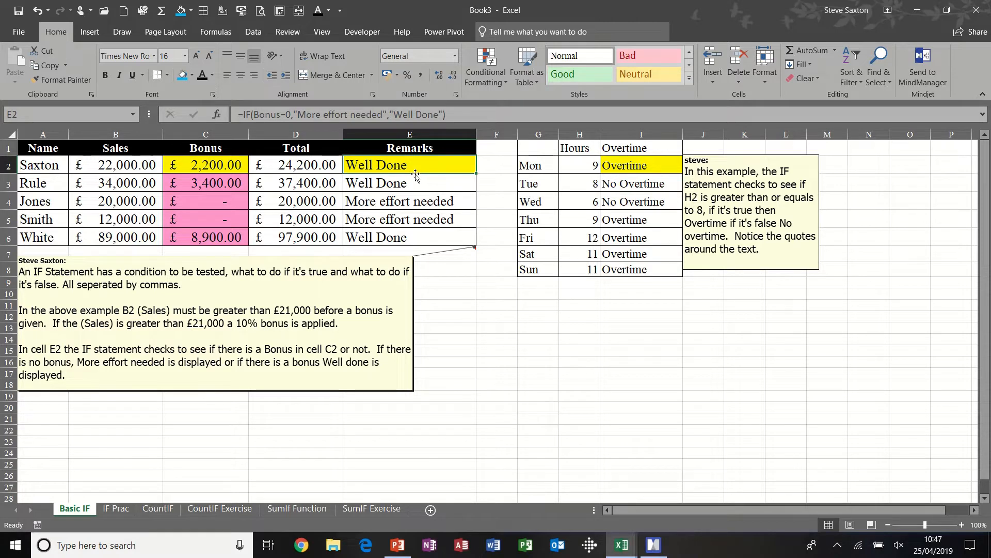
Step: Review the overtime IF formula in I2 and test it by setting Monday's hours in H2 to 7
click(642, 165)
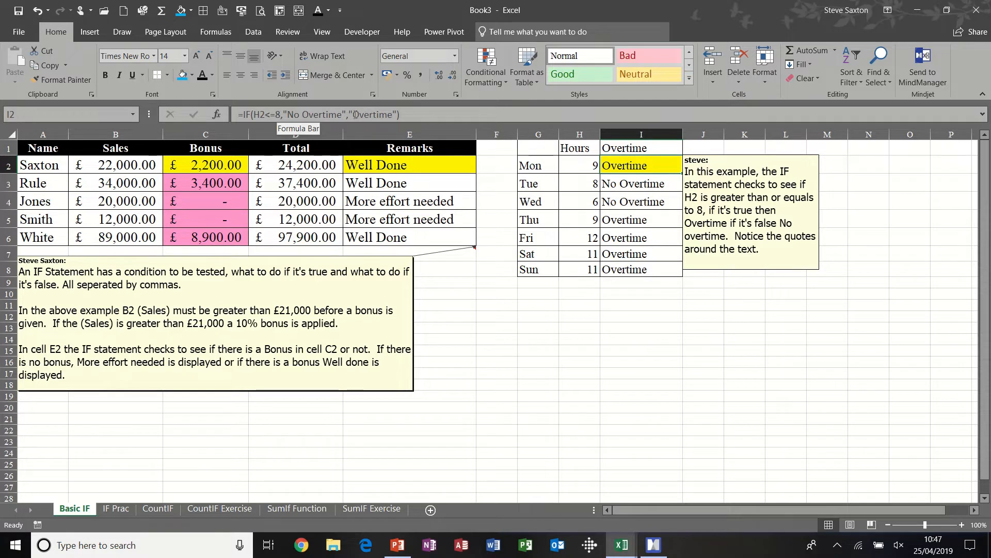
click(589, 164)
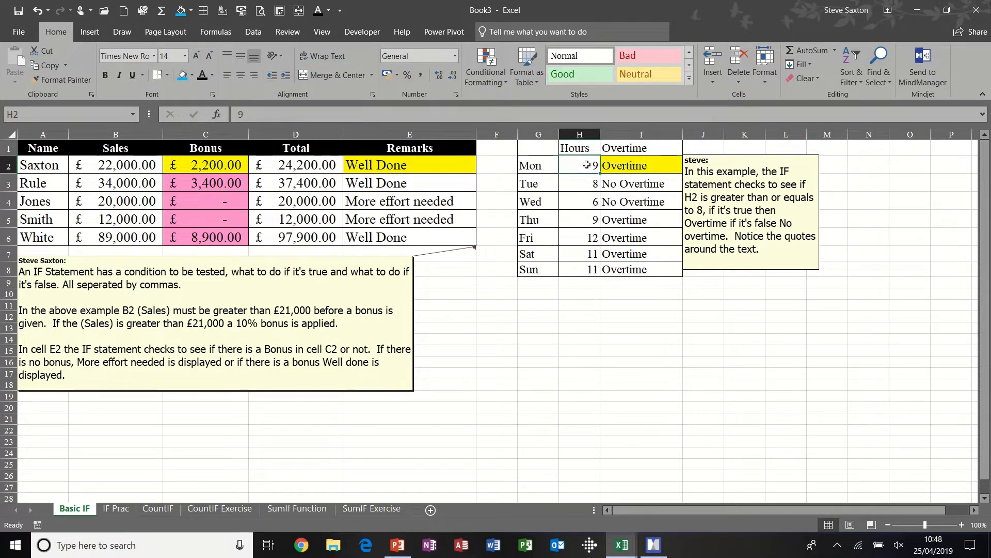
text(7)
key(Return)
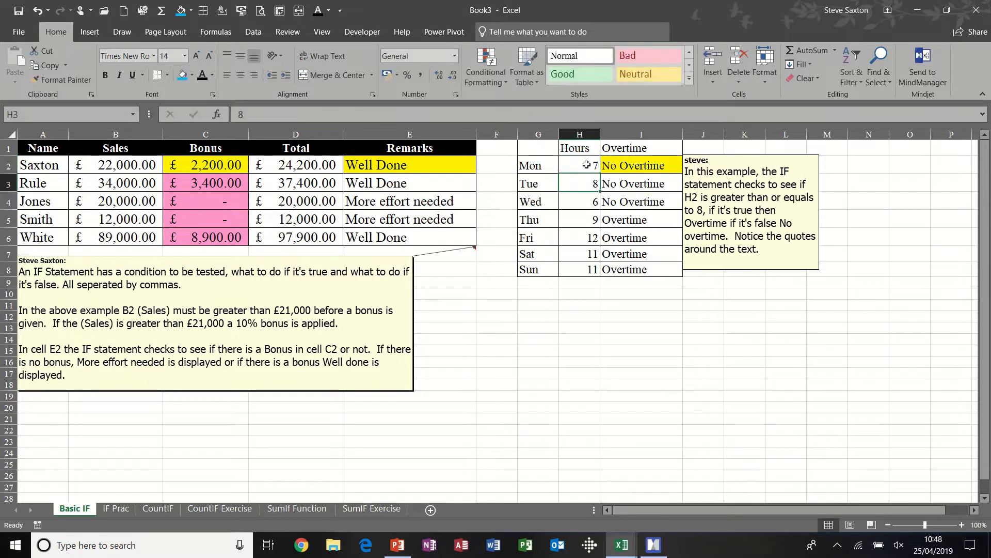
click(629, 164)
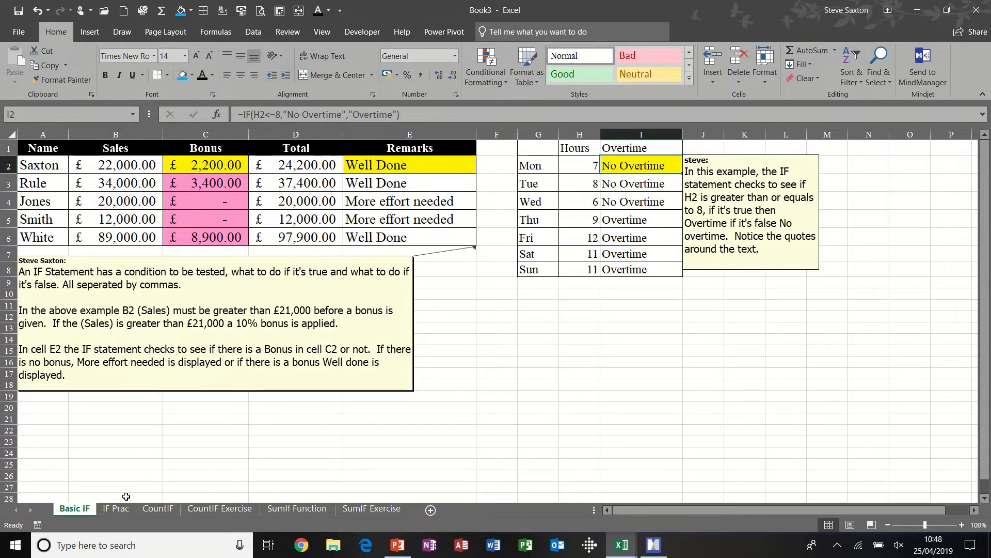
Step: Open the IF Prac sheet and look at BBC1's Status cell G5 and its 2019 and 2018 viewing figures
click(117, 509)
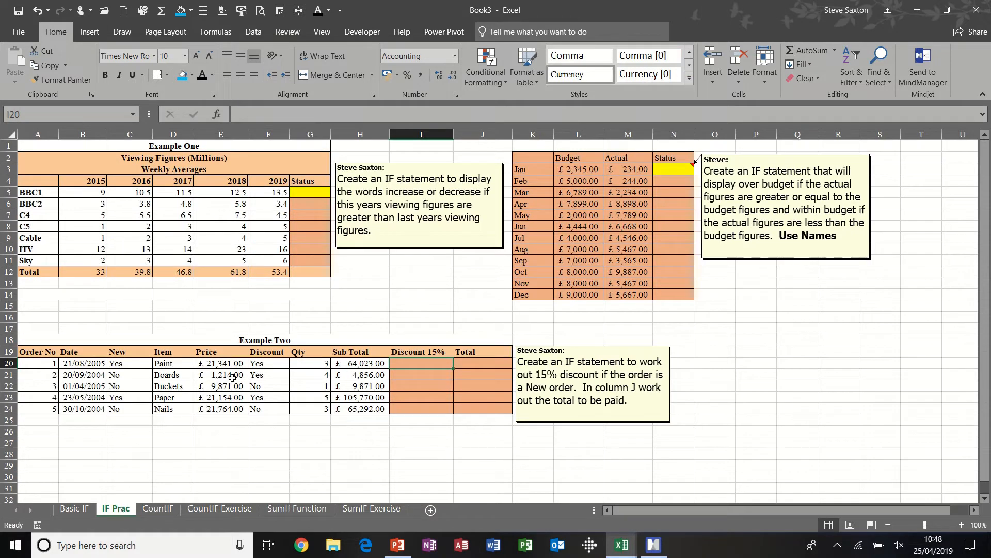
click(307, 192)
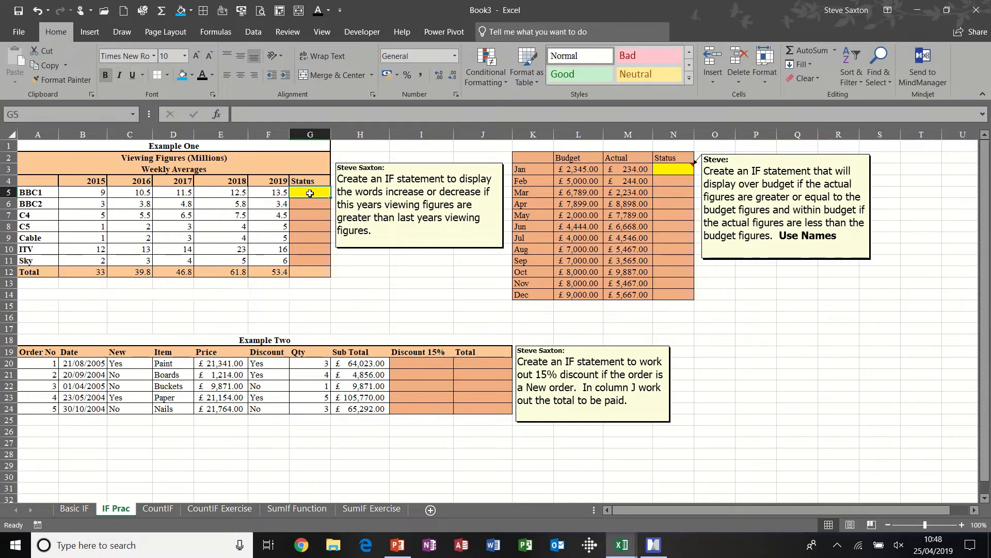
click(275, 193)
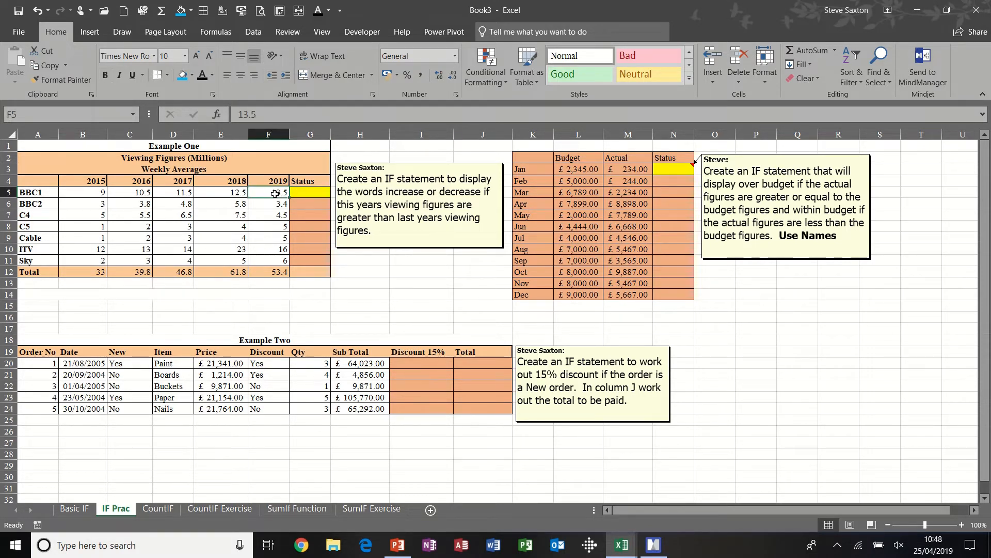
click(235, 193)
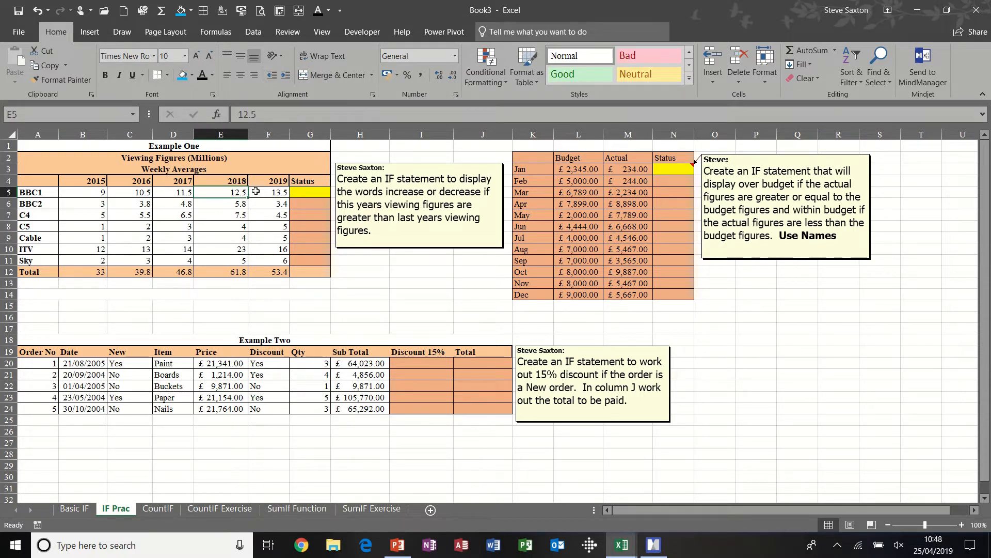
Step: Enter =if(F5>E5,"increase","decrease") in BBC1's Status cell G5 and fill it down to Sky in G11
click(306, 192)
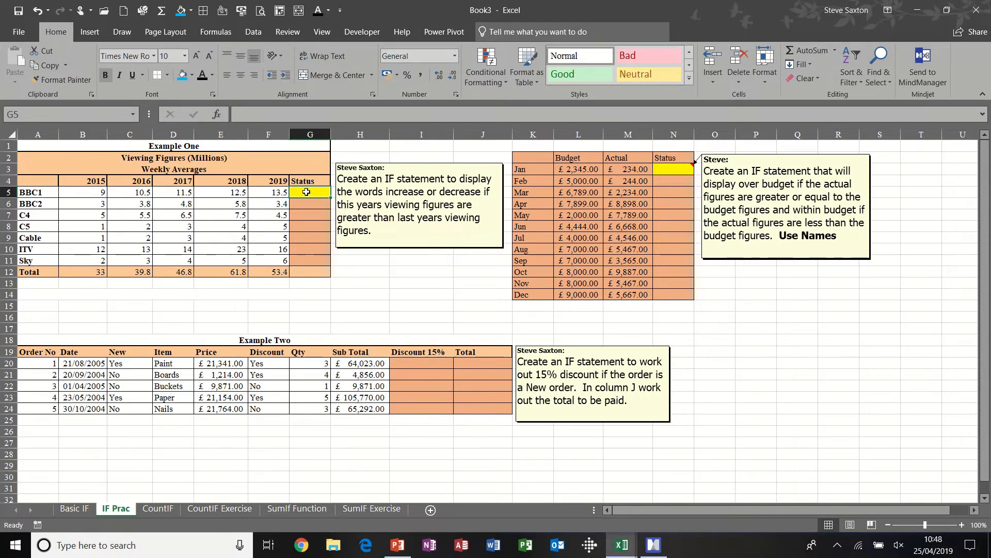
text(=if()
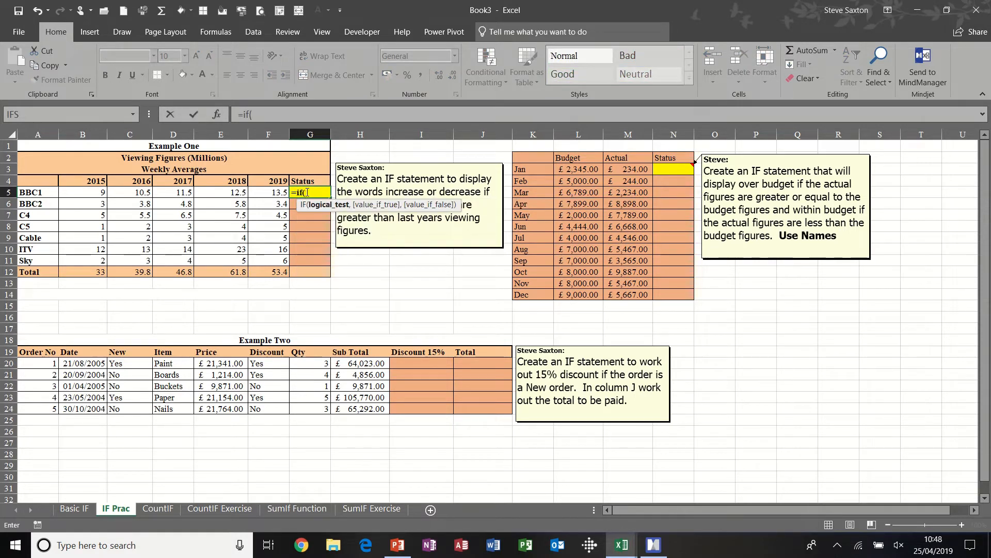
click(272, 192)
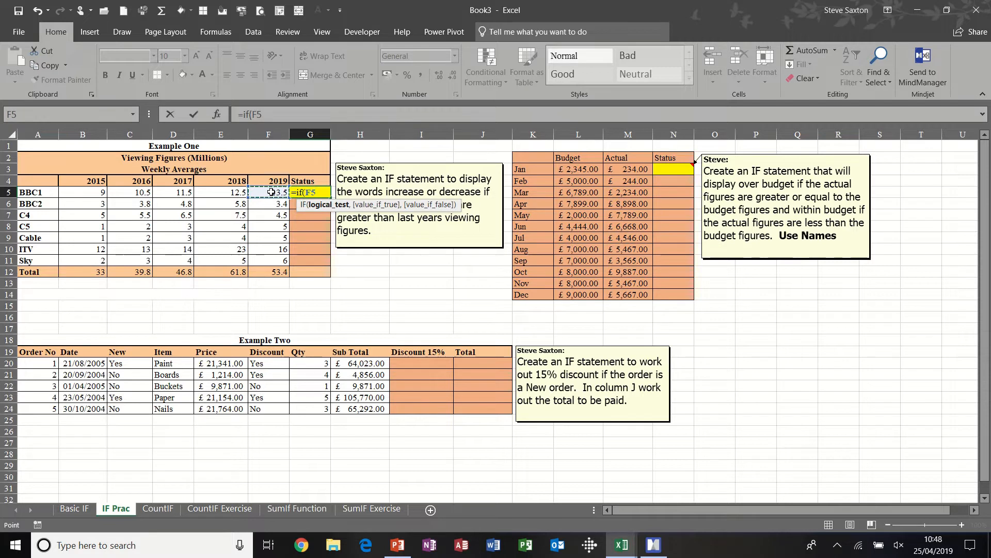
text(>)
click(235, 194)
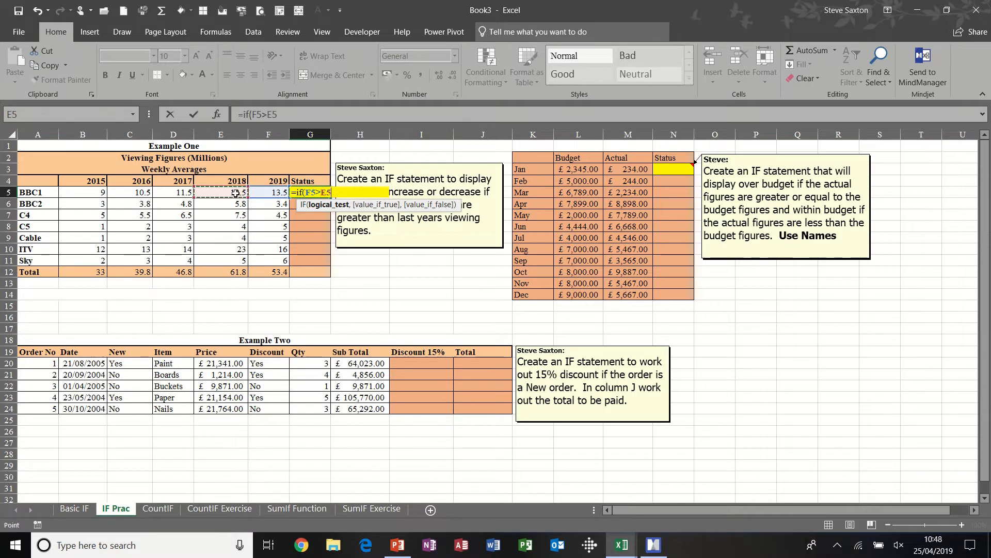
text(,"increase)
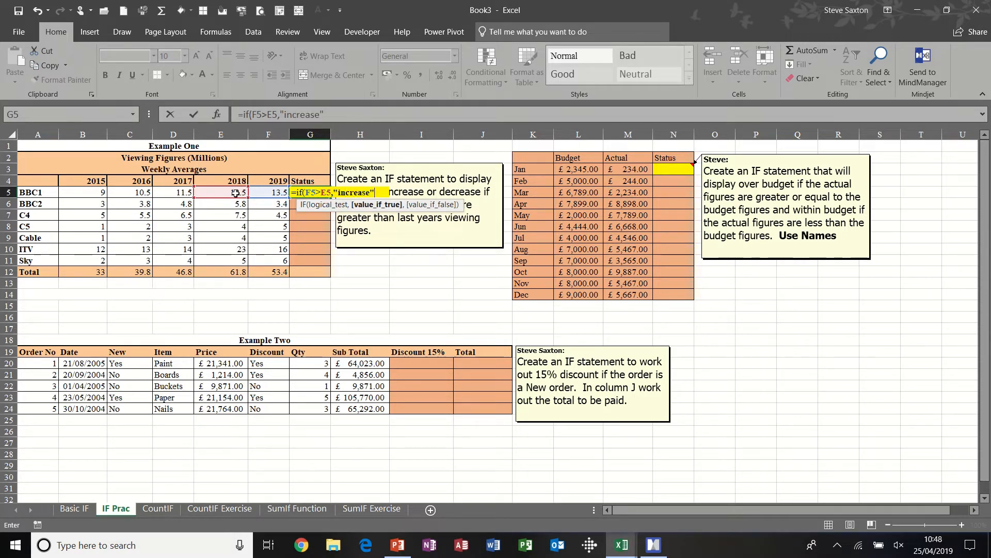
text(",)
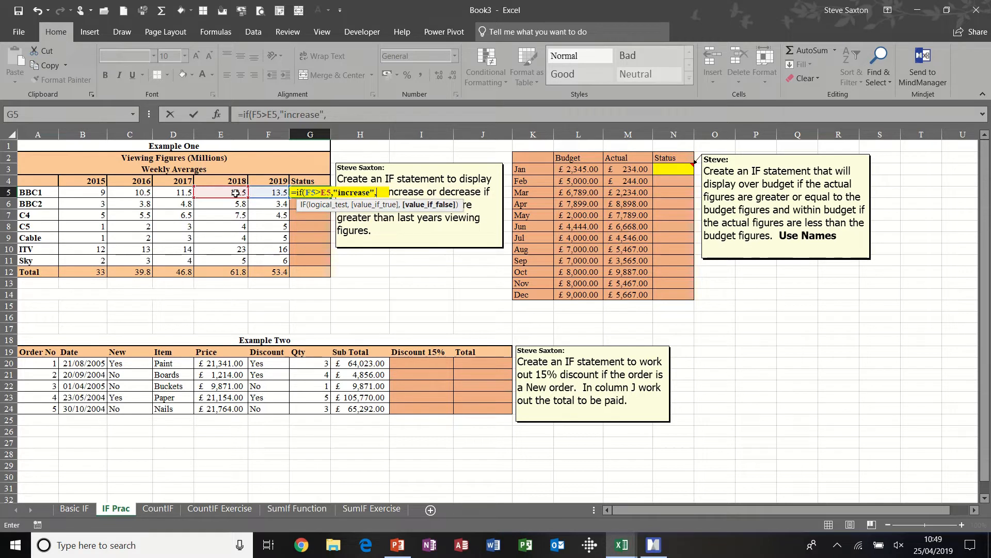
text("decre)
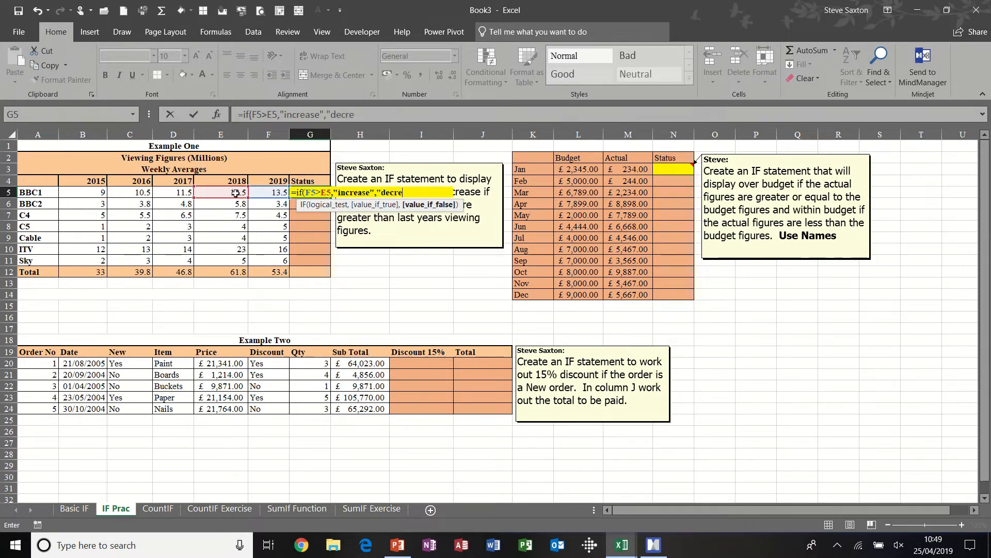
text(ase"))
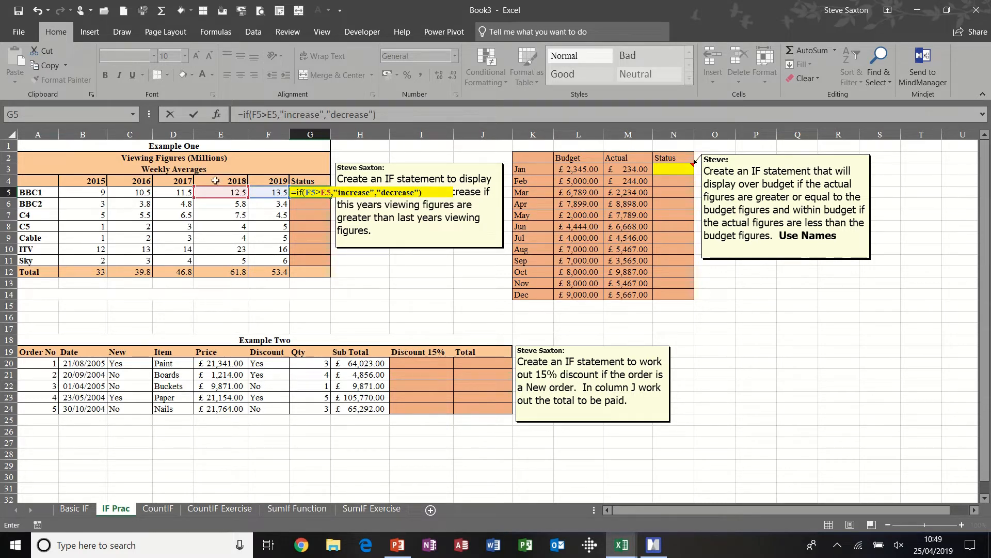
click(194, 115)
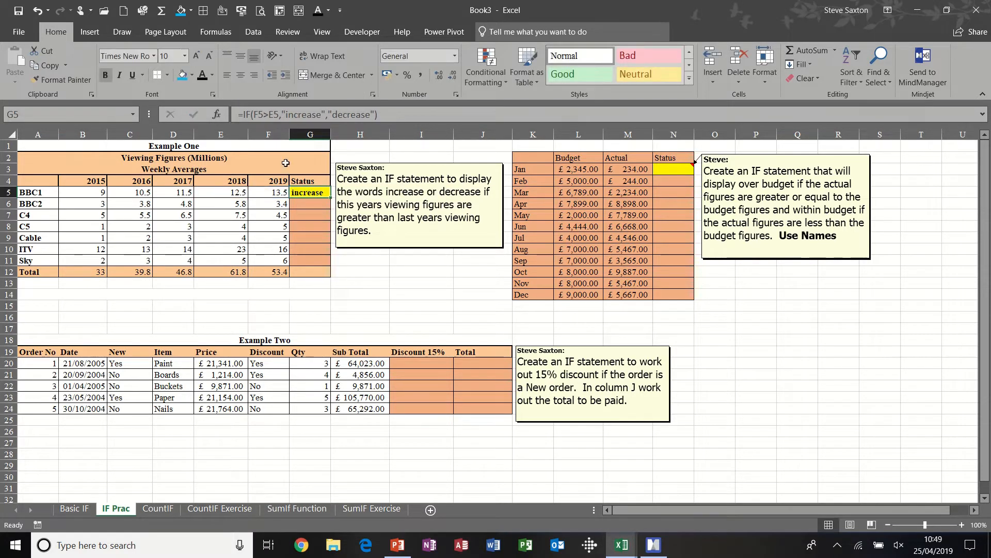
double_click(329, 197)
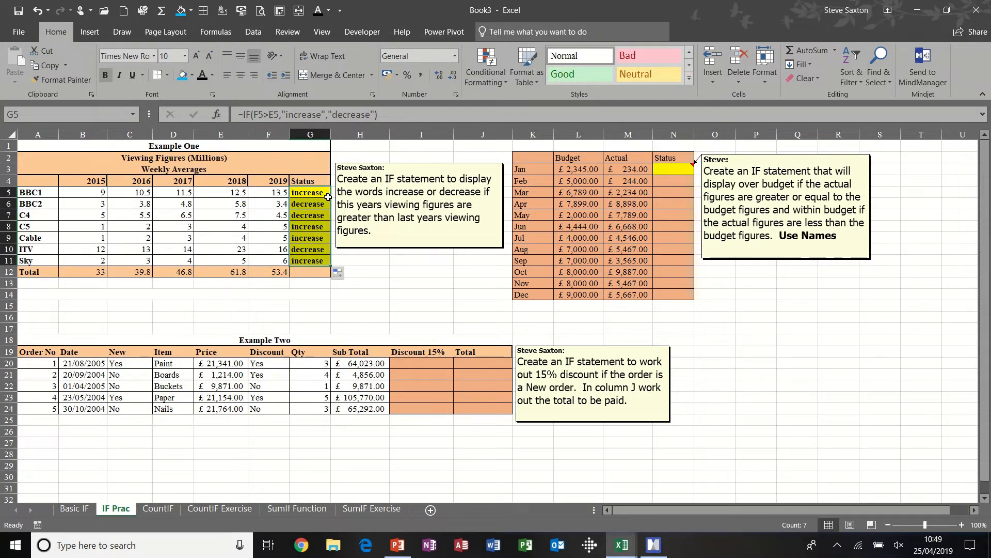
click(318, 217)
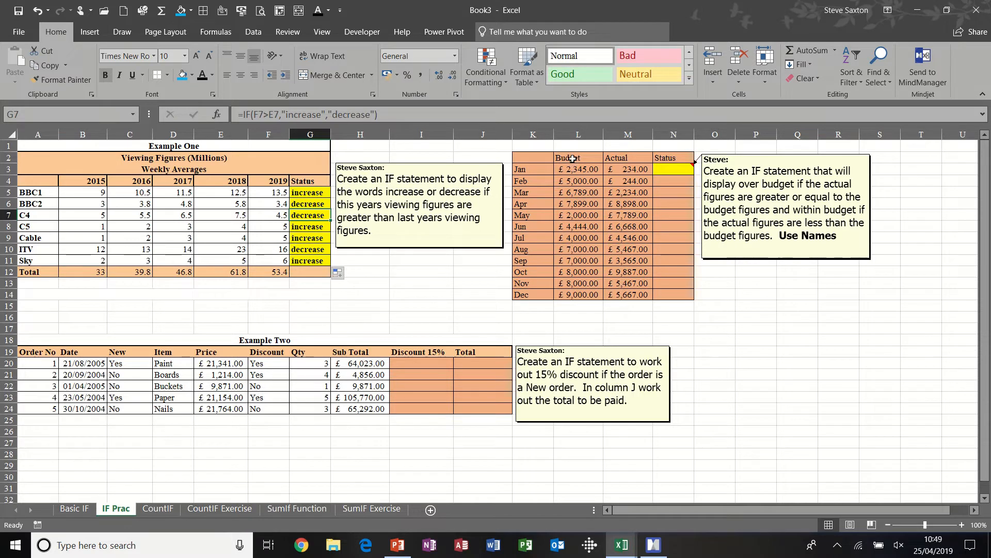
Step: Create range names from the top row of L2:M14 and check the Budget and Actual ranges
drag(573, 159, 617, 299)
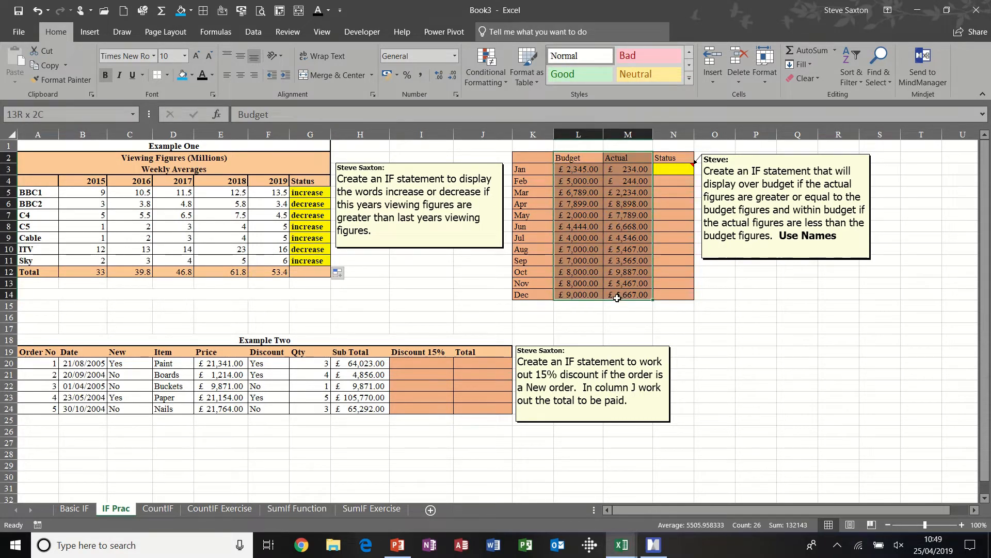
click(219, 33)
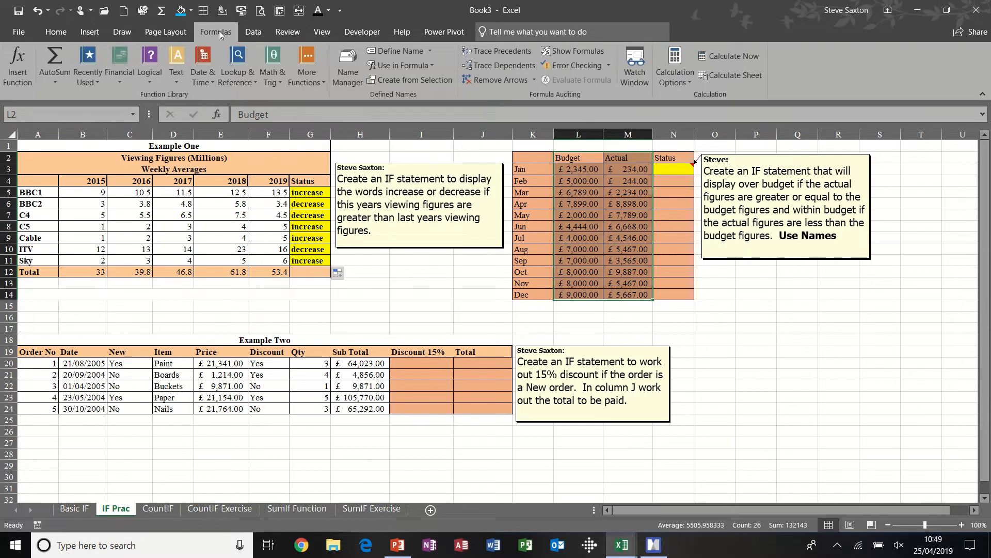
click(377, 80)
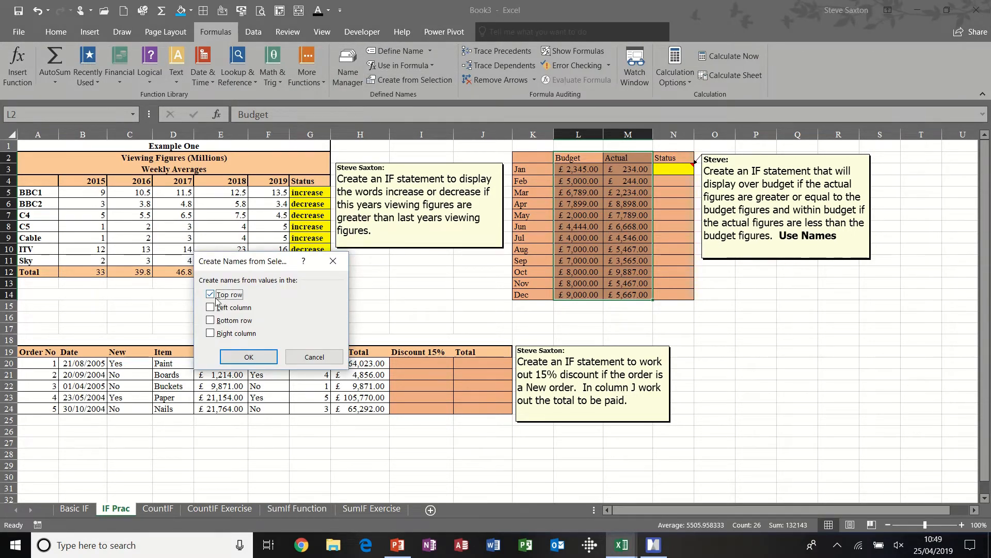
click(253, 356)
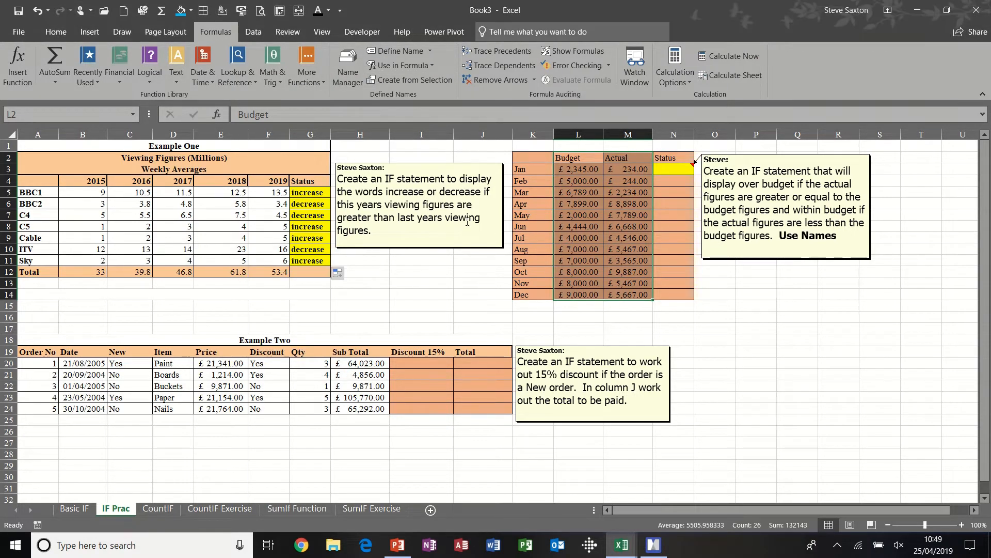
click(576, 170)
drag(577, 193, 575, 290)
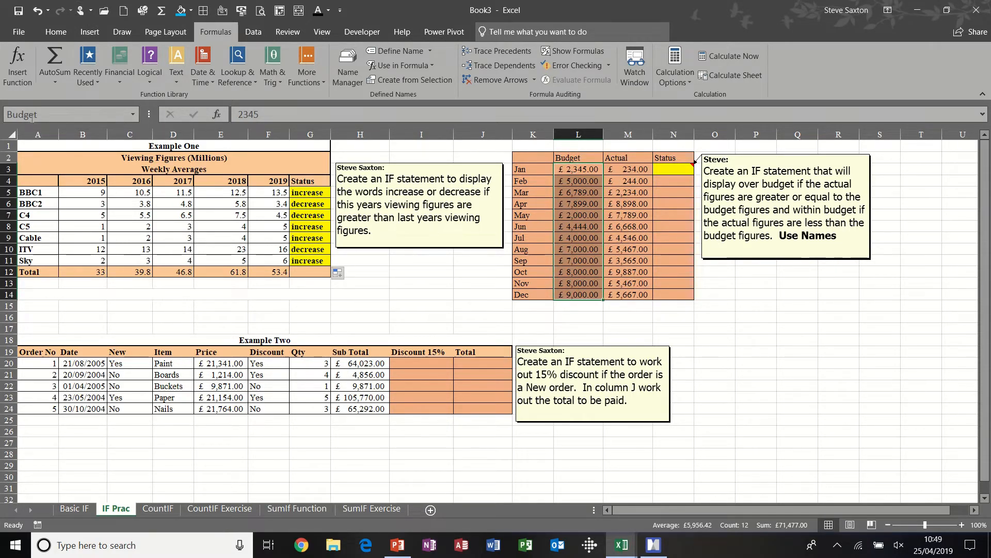
drag(631, 167, 628, 294)
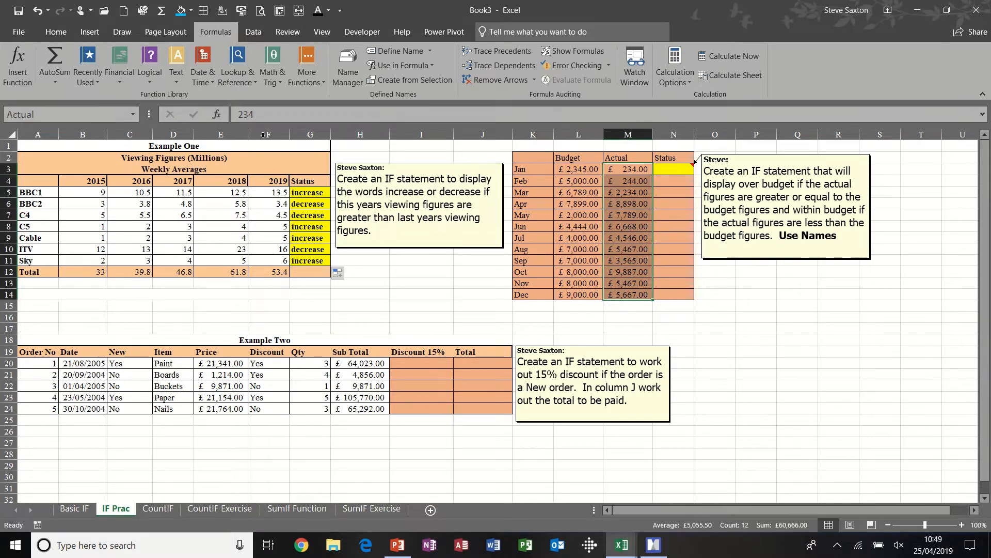
Step: Enter =if(Actual>budget,"Over budget","Within Budget") in January's Status cell N3 and fill it down to December in N14
click(678, 169)
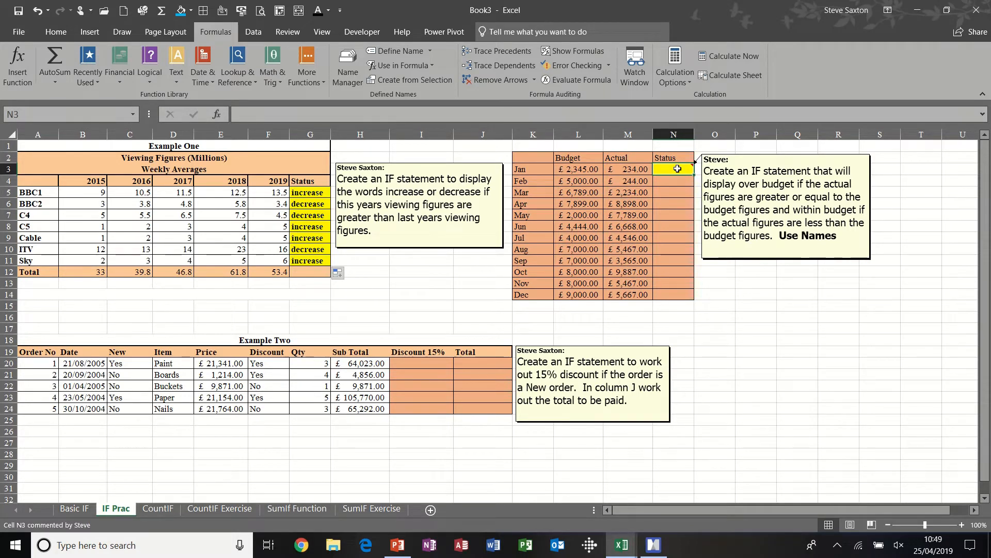
text(=if()
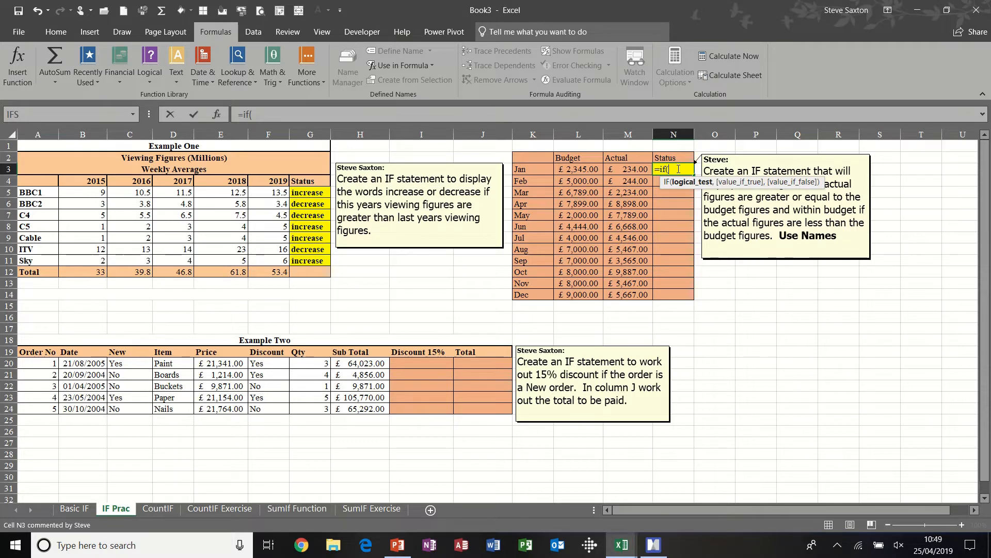
text(A)
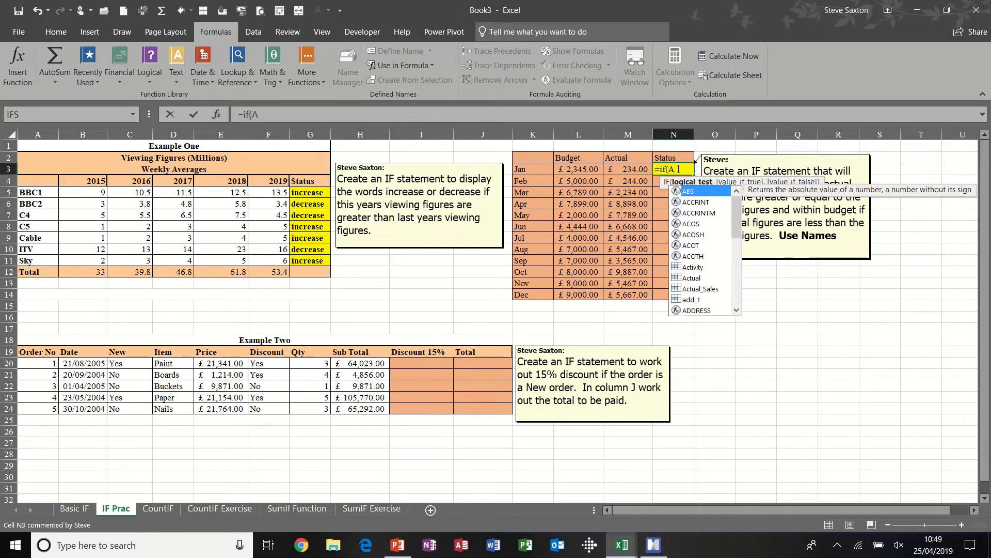
text(ctual)
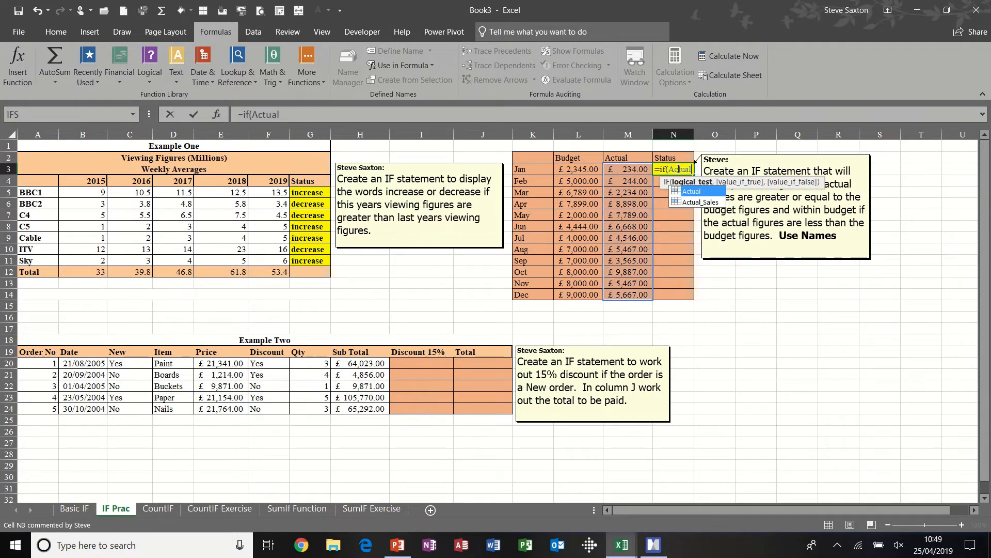
text(>bu)
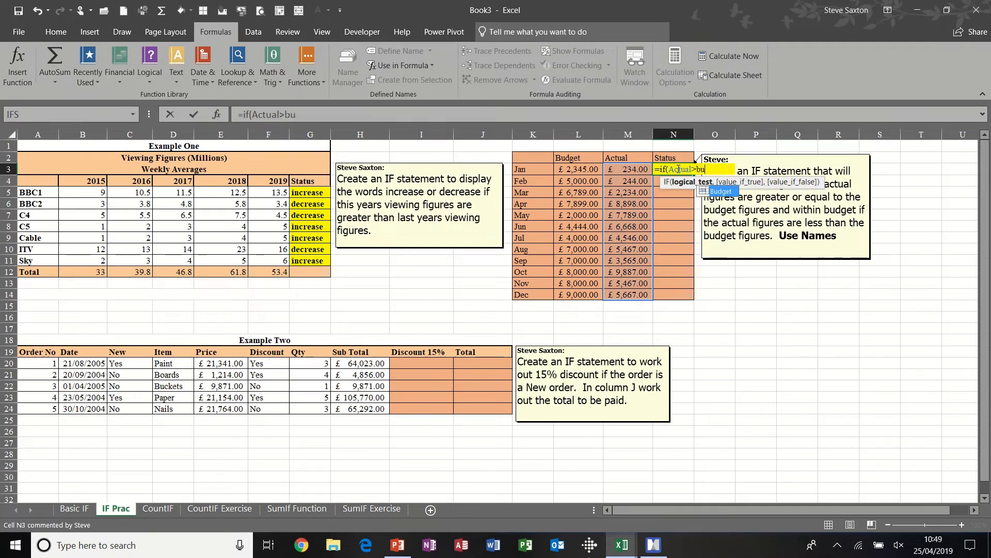
text(dget)
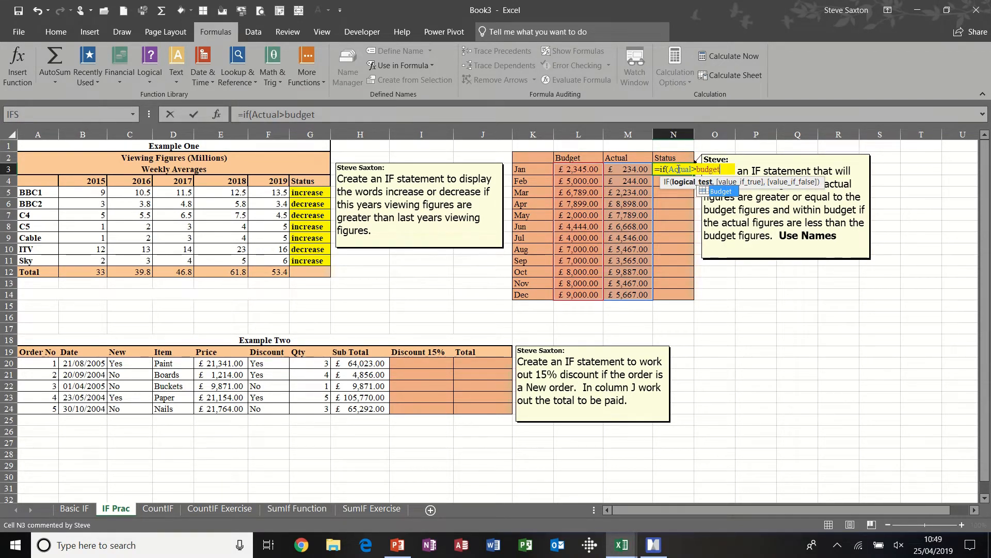
text(,)
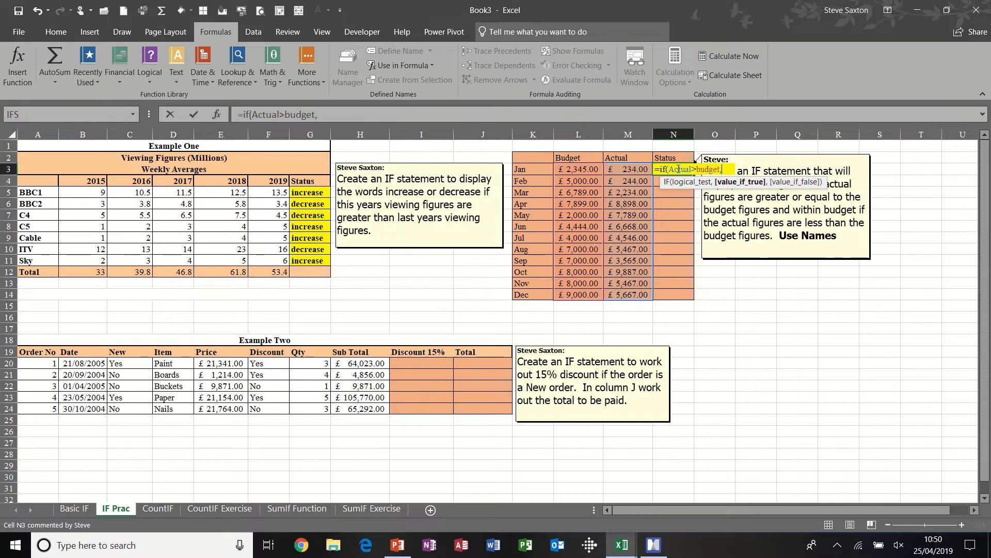
text("Ove)
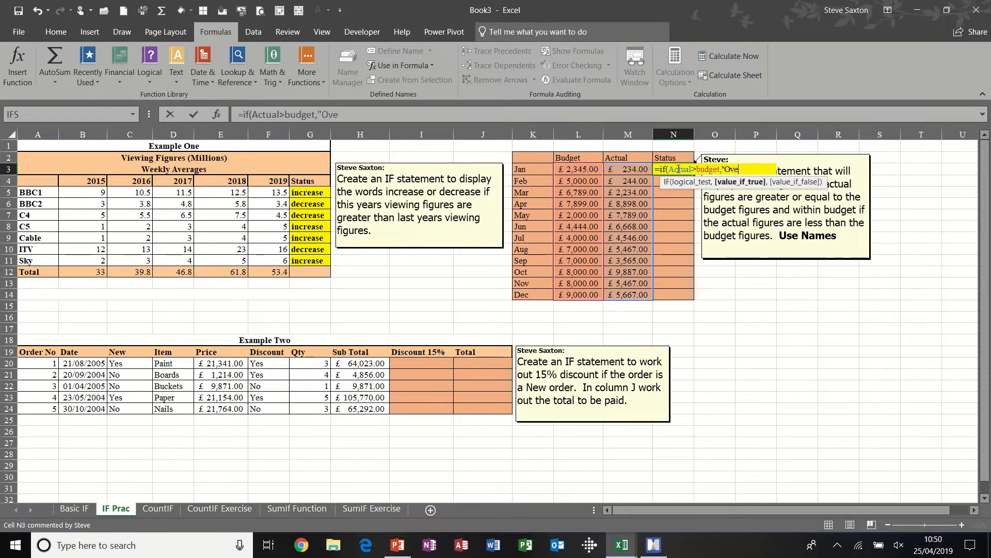
text(r budget",)
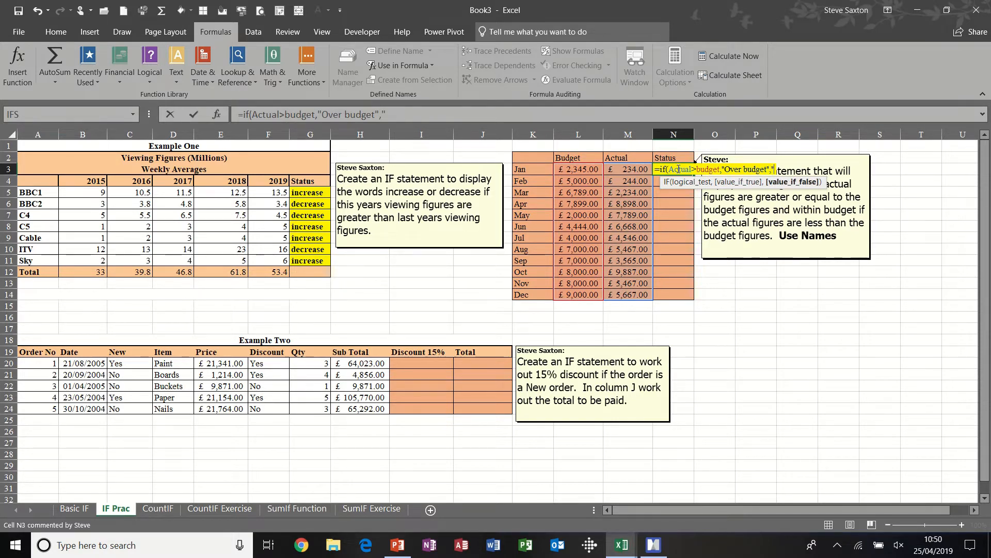
text("Within Budget)
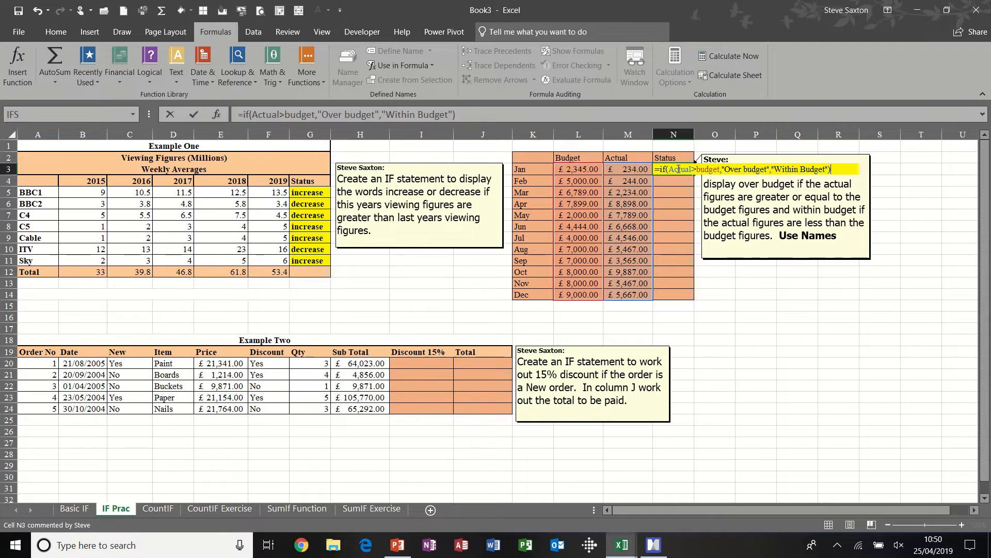
click(194, 115)
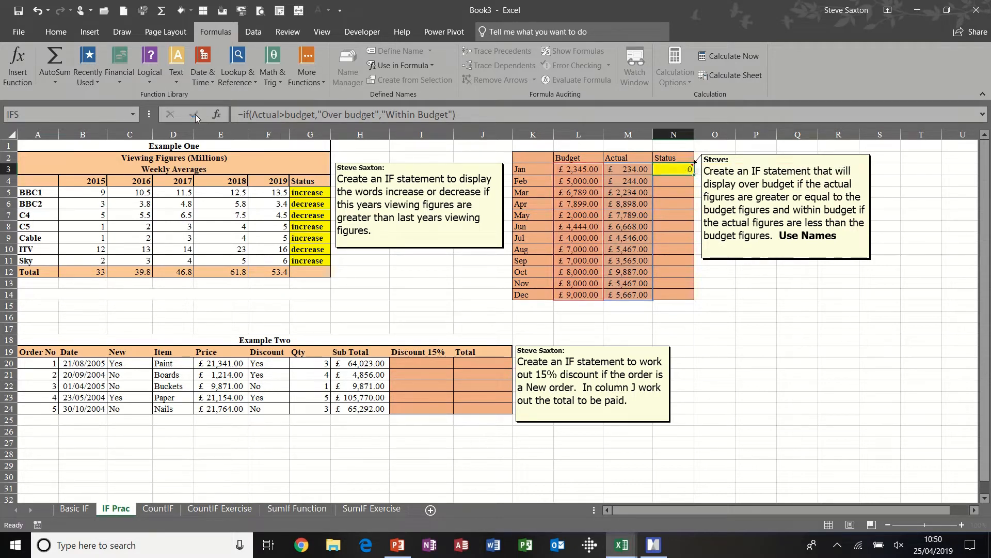
double_click(695, 175)
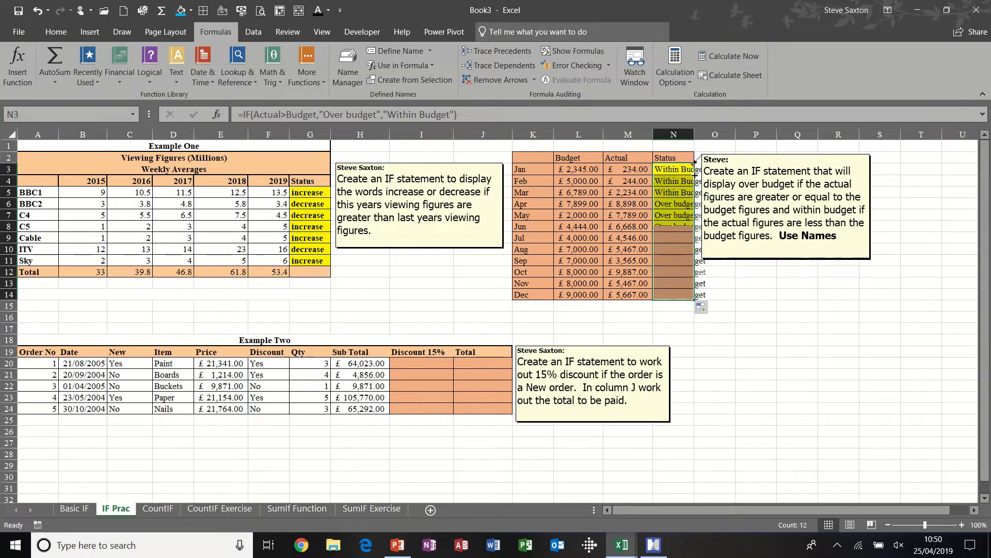
Step: Fit column N's width to its contents and move the N3 comment clear of the Status column
double_click(693, 136)
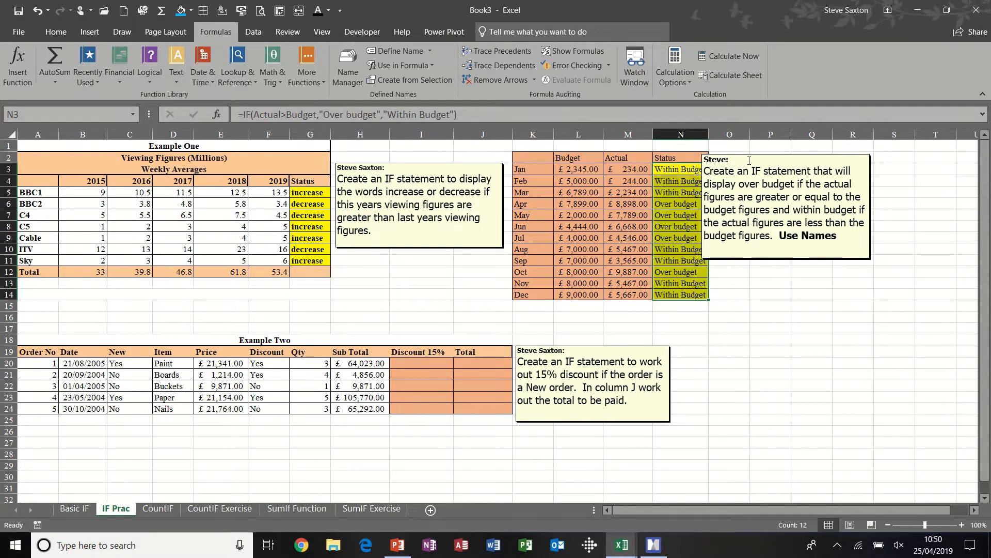
drag(748, 153, 774, 153)
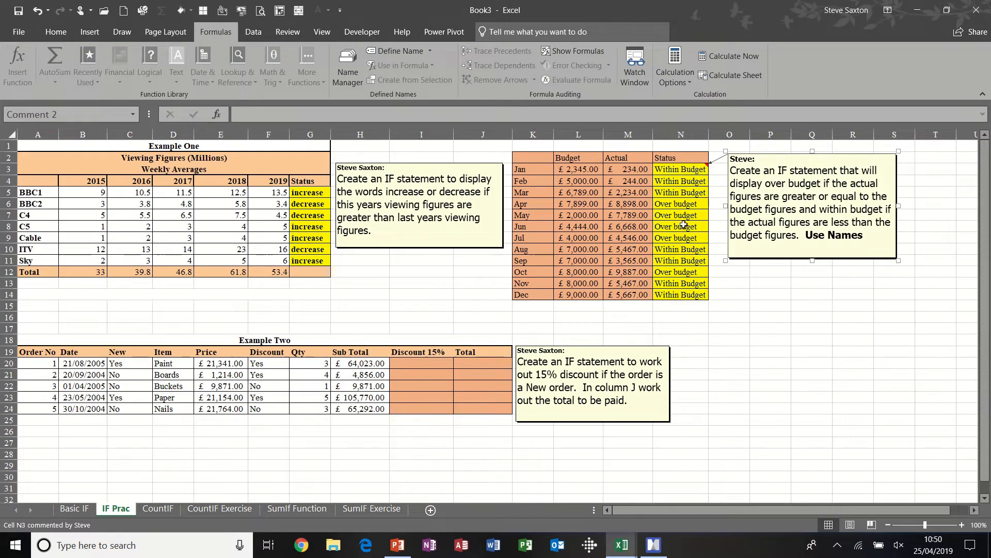
click(633, 170)
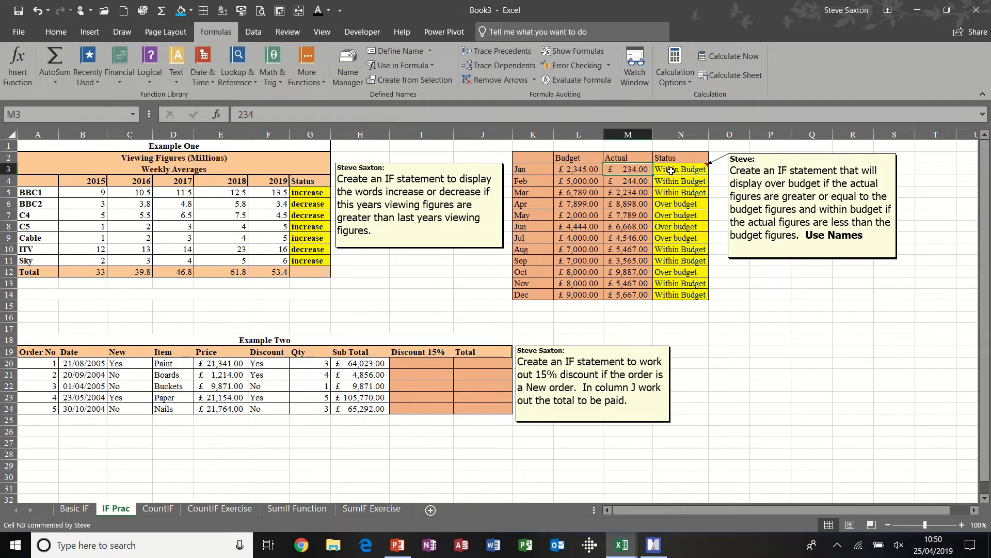
click(671, 170)
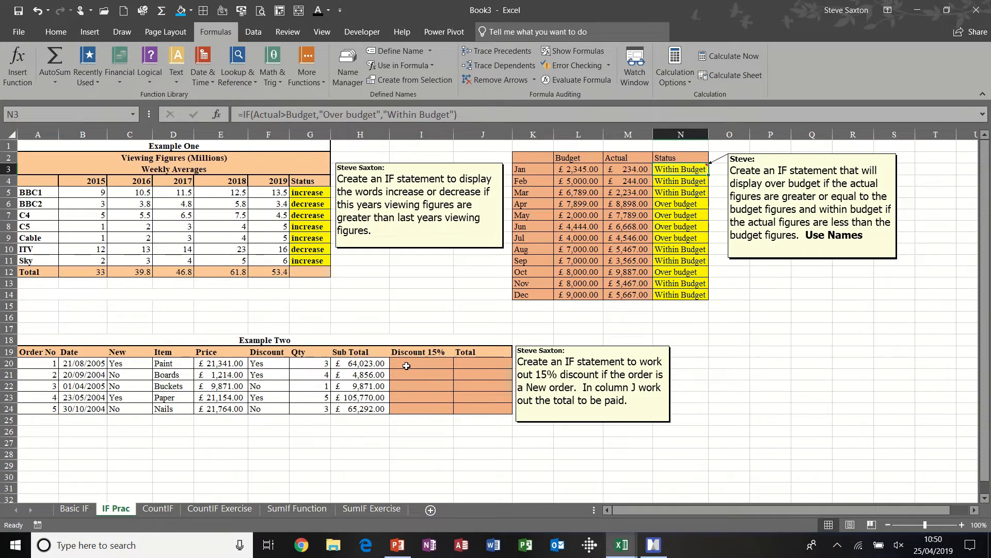
Step: Create range names for the Example Two orders in C19:H24 from the top row only, without the left column
click(423, 365)
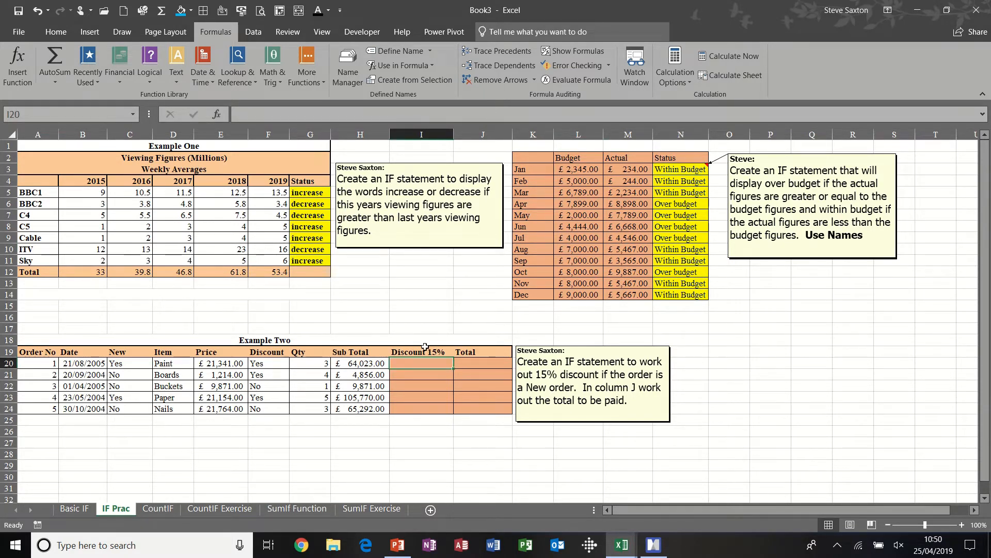
click(129, 364)
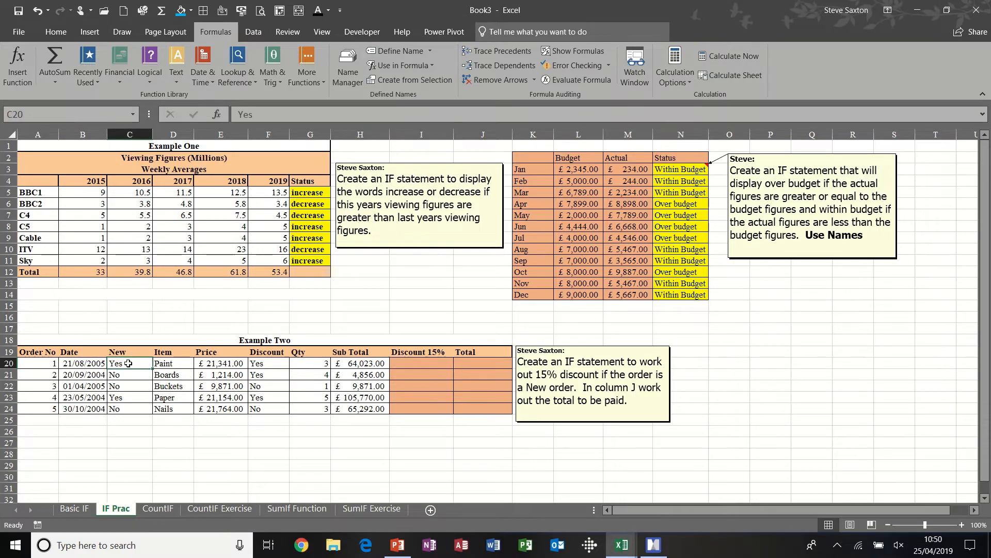
click(414, 364)
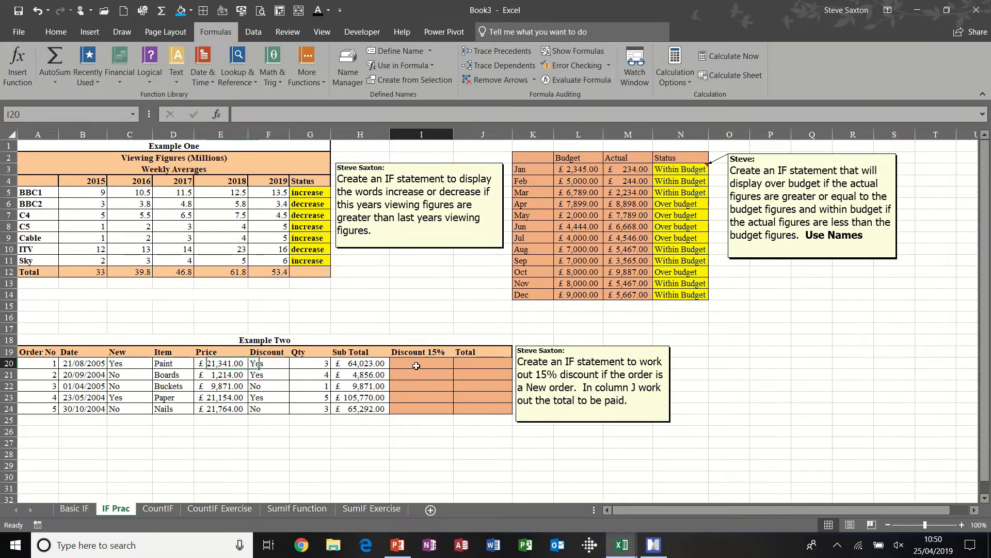
drag(121, 353, 368, 408)
click(382, 80)
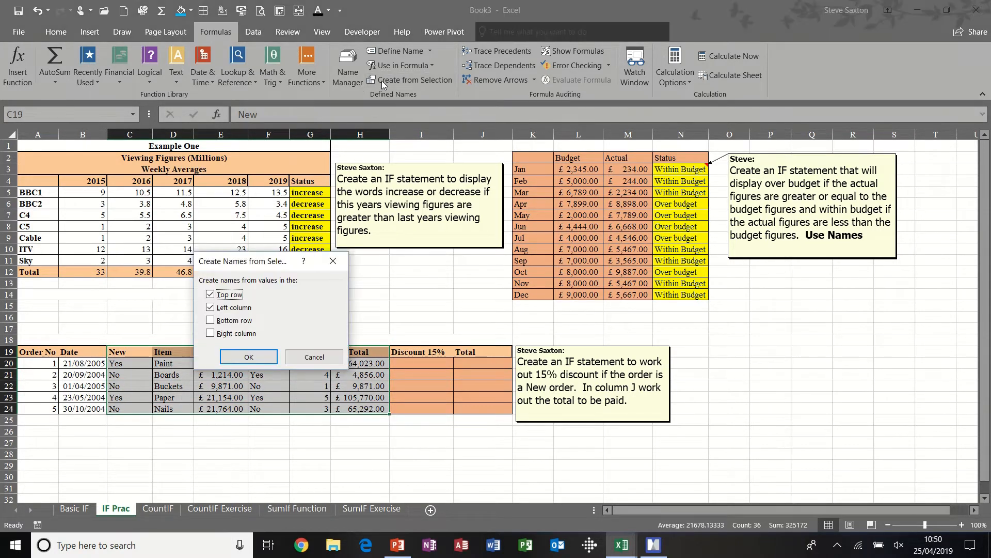
click(225, 308)
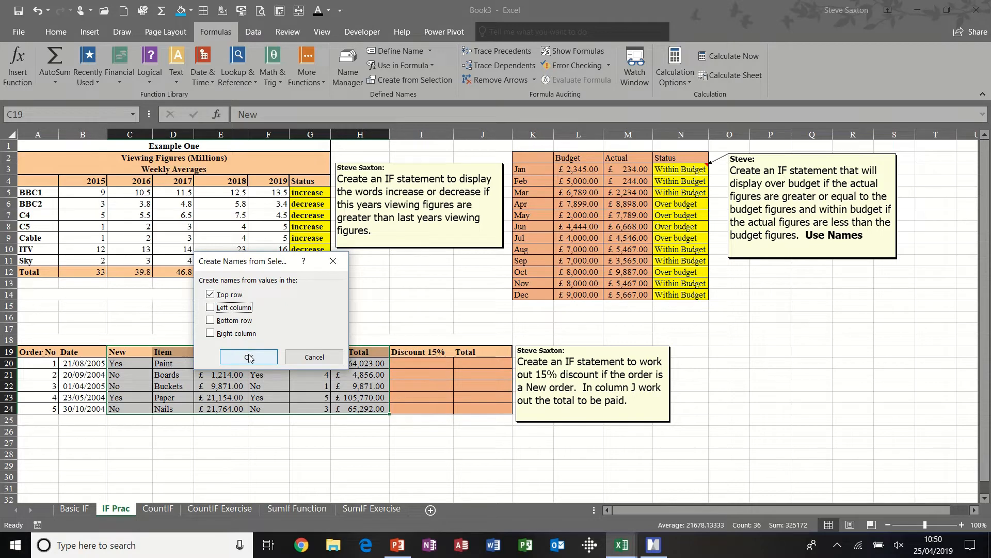
click(250, 357)
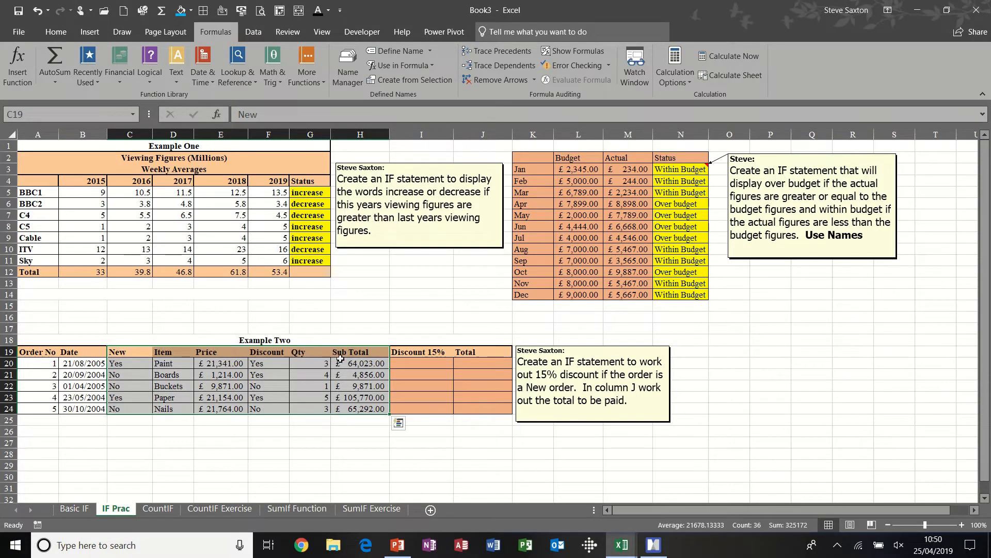
Step: Enter =if(new="yes",H20*15%,0) in the first order's Discount 15% cell I20 and fill it down to I24
click(412, 363)
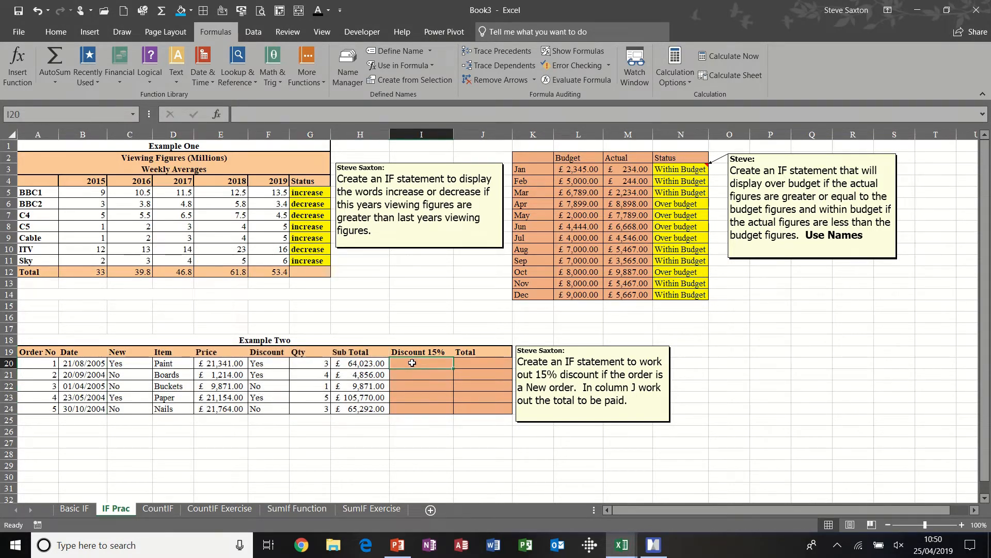
text(=if()
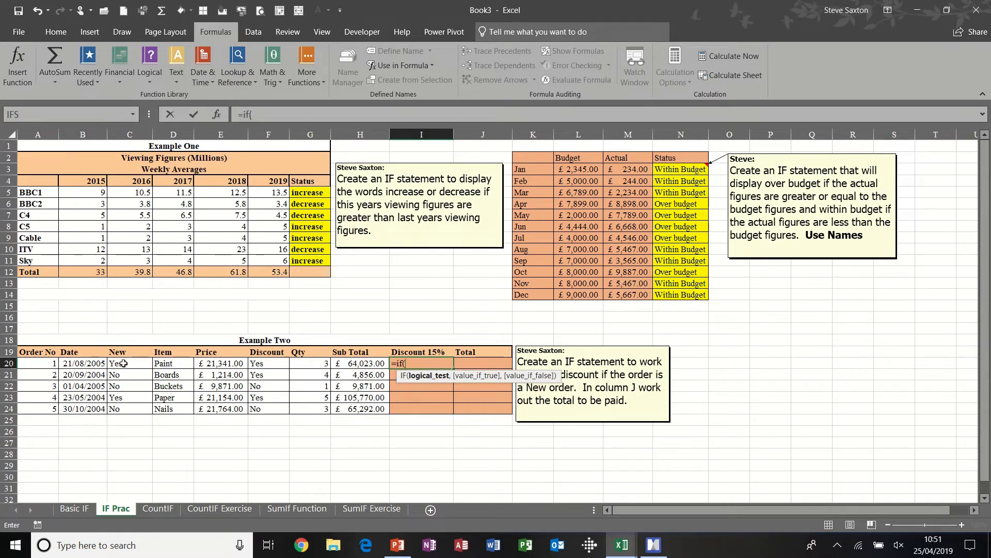
text(new)
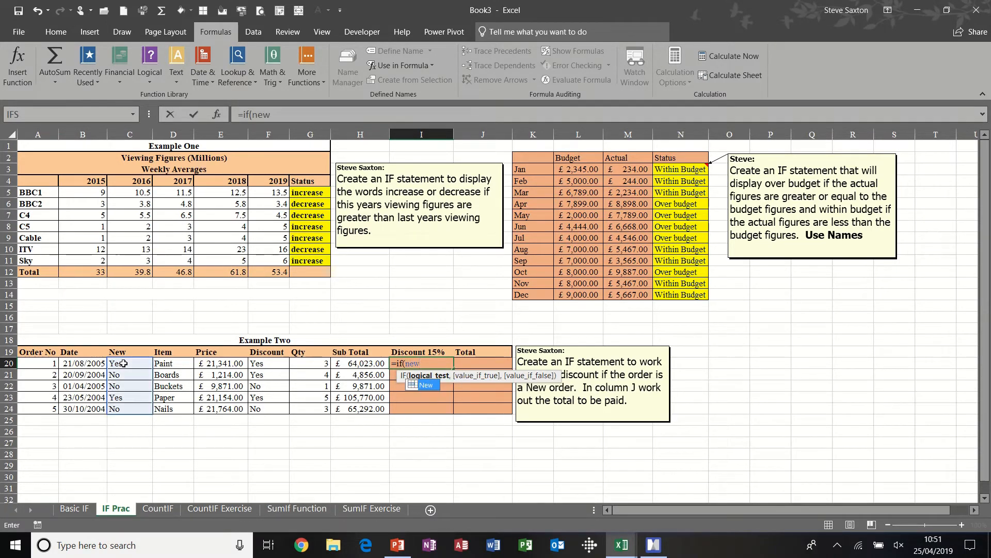
text(="yes)
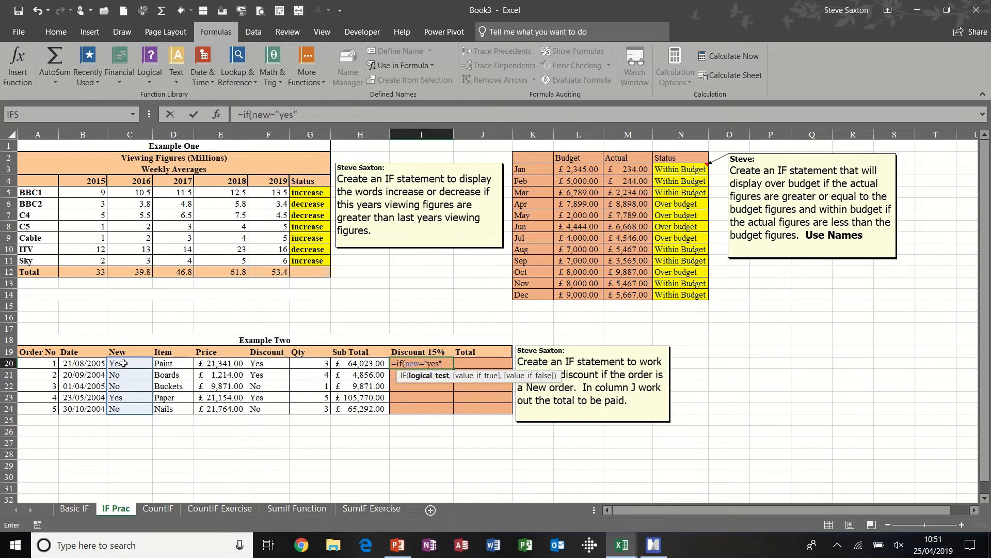
text(",)
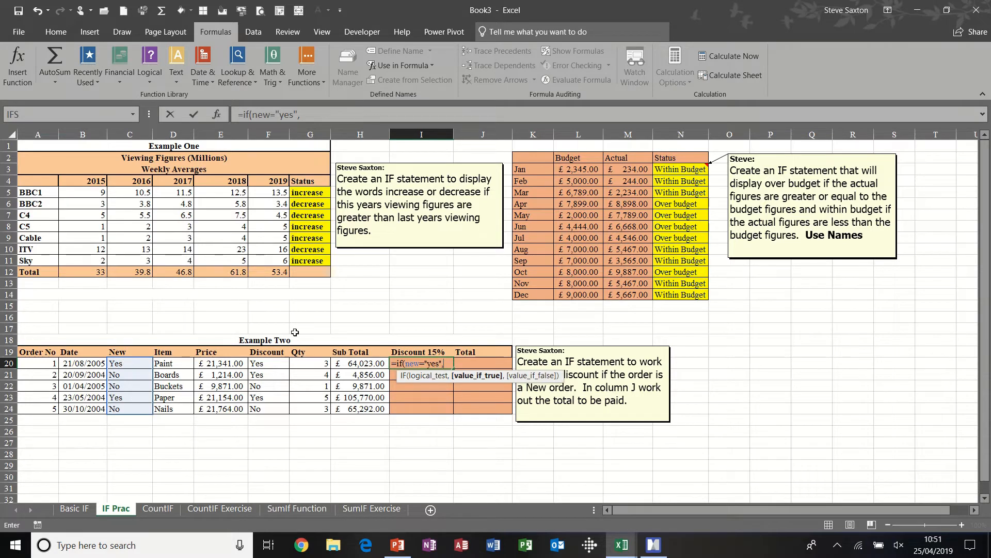
click(353, 363)
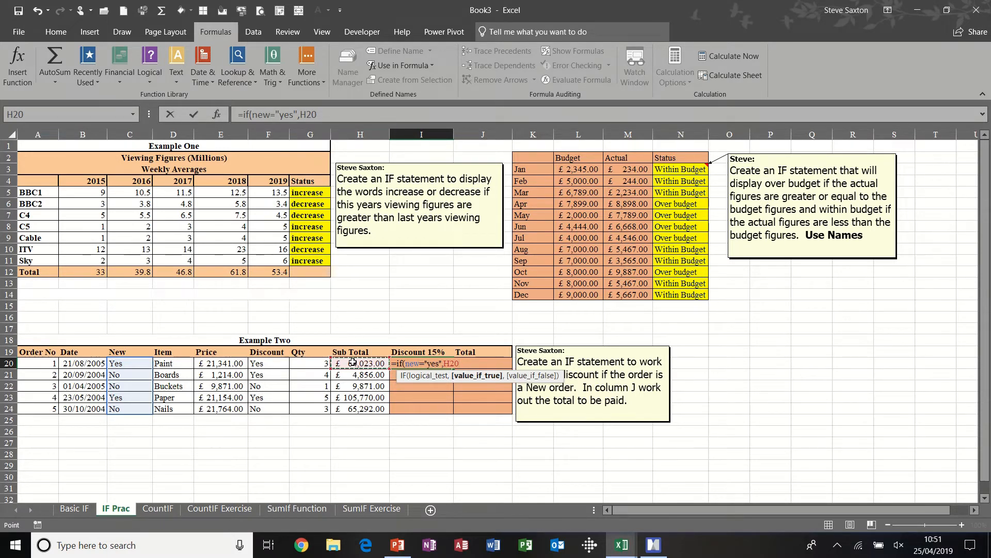
text(*15%,)
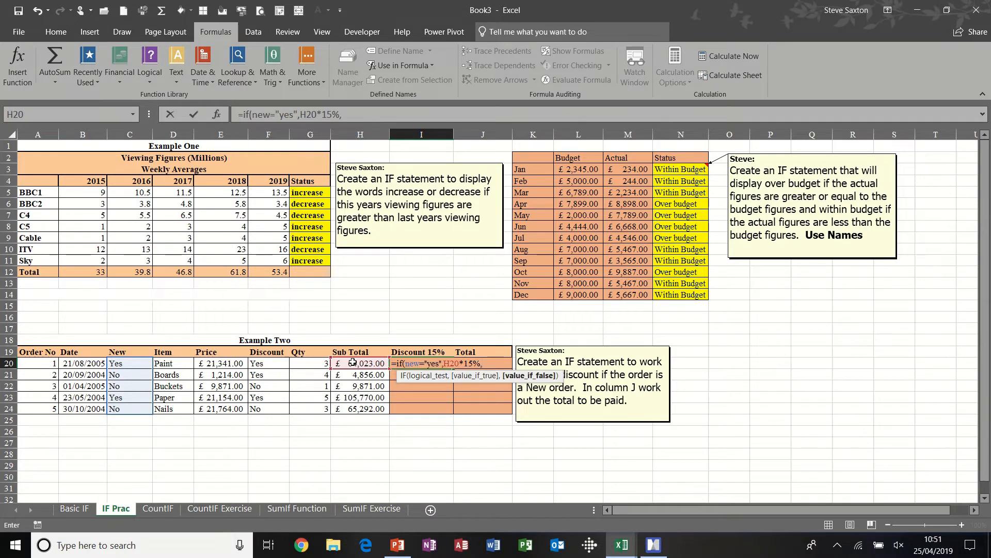
text(0))
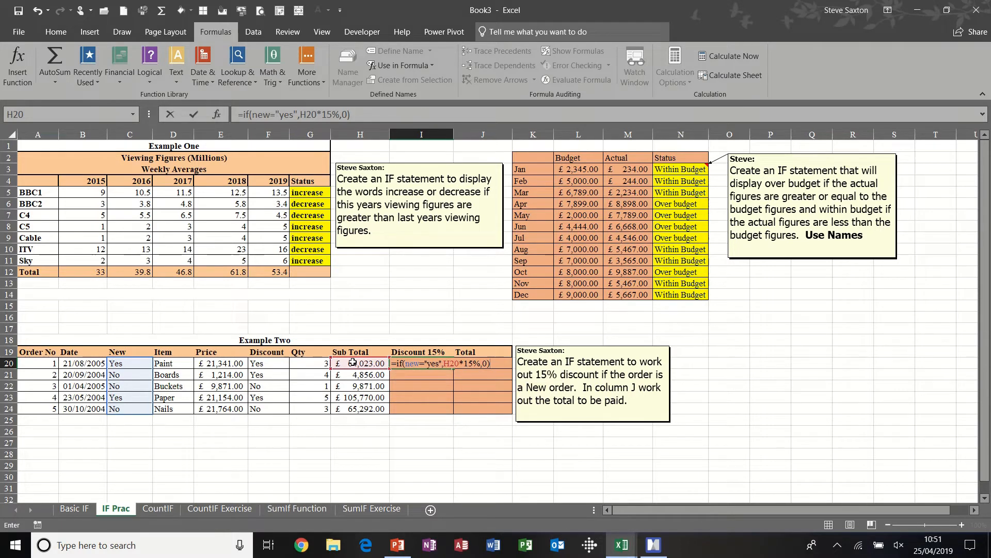
click(194, 116)
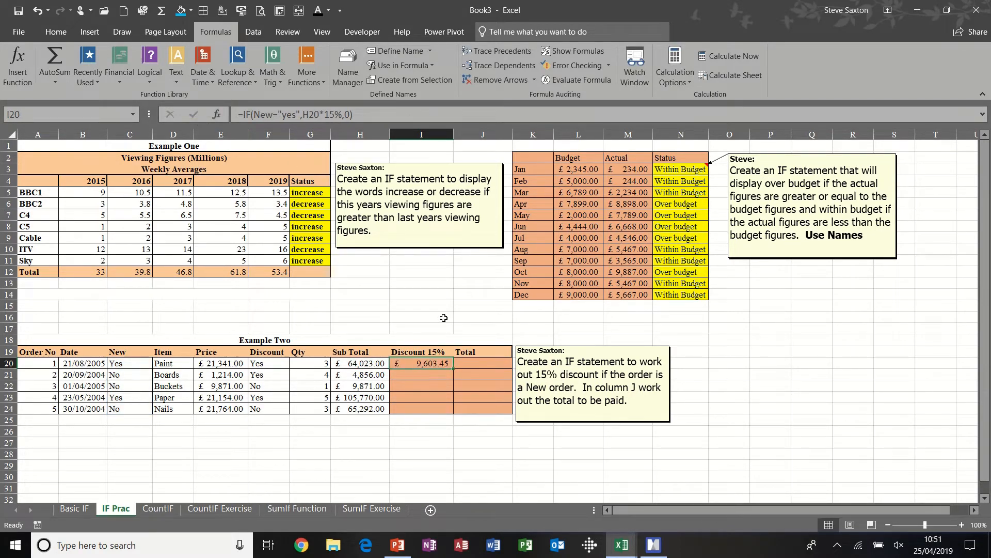
double_click(453, 368)
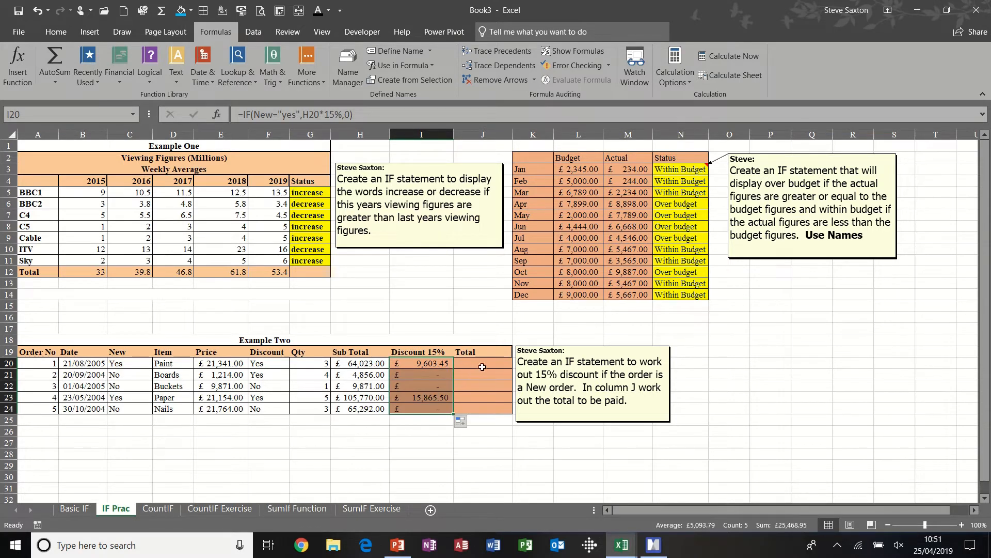
Step: Enter =H20-I20 in the first order's Total cell J20 and fill it down to J24
click(121, 364)
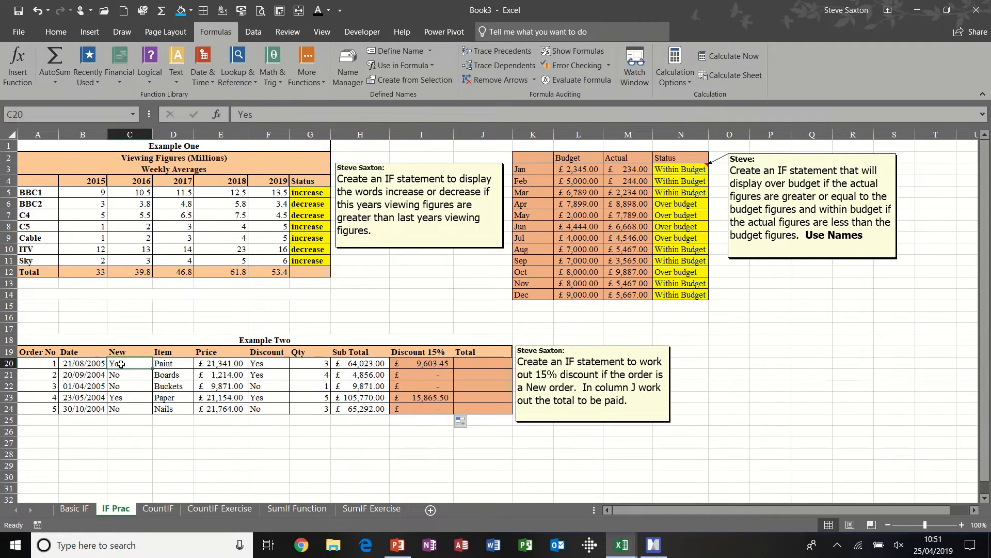
click(474, 364)
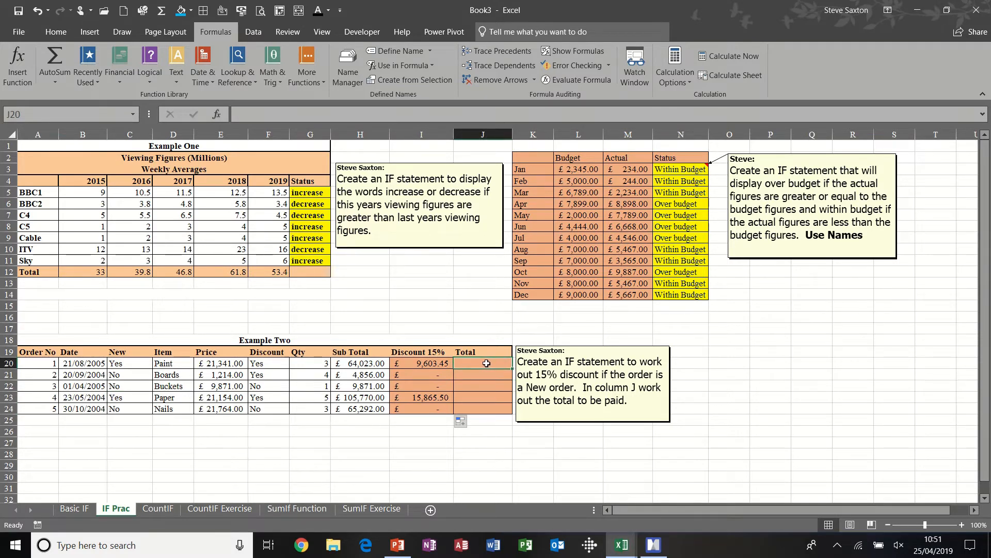
text(=)
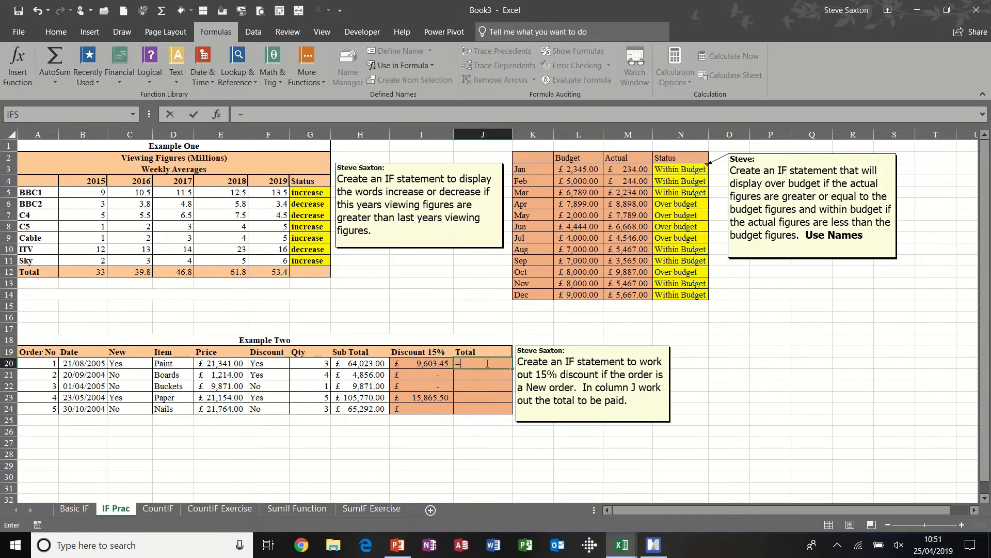
click(353, 365)
text(-)
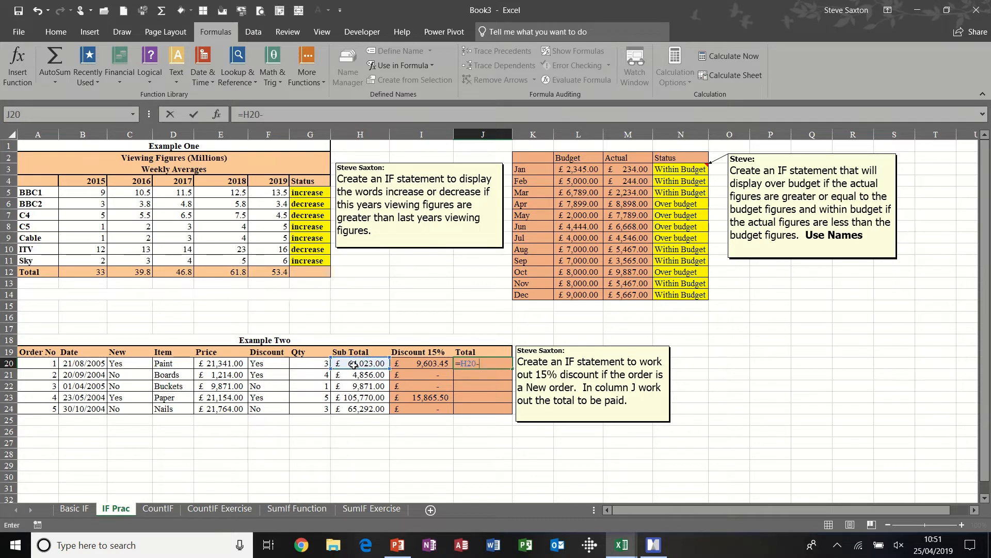
click(410, 363)
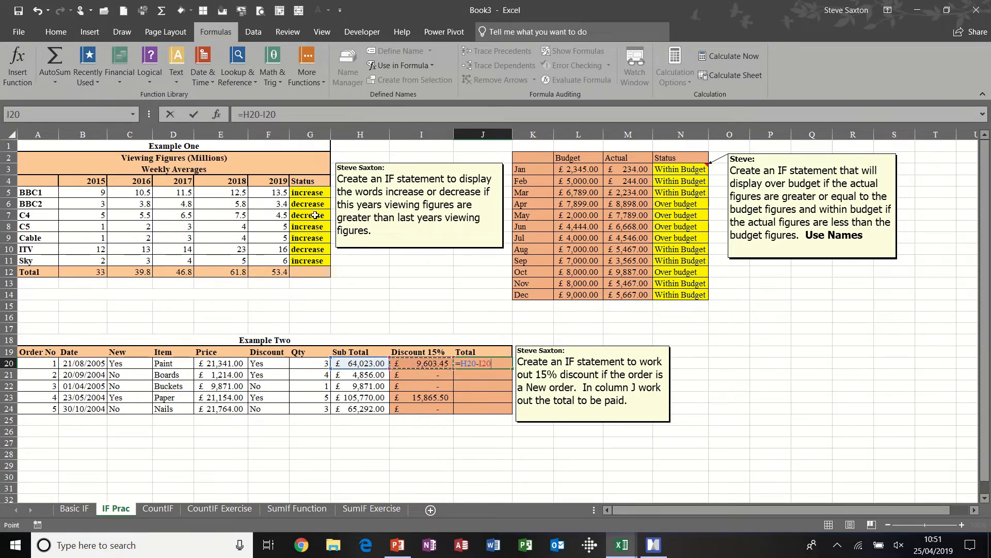
click(194, 115)
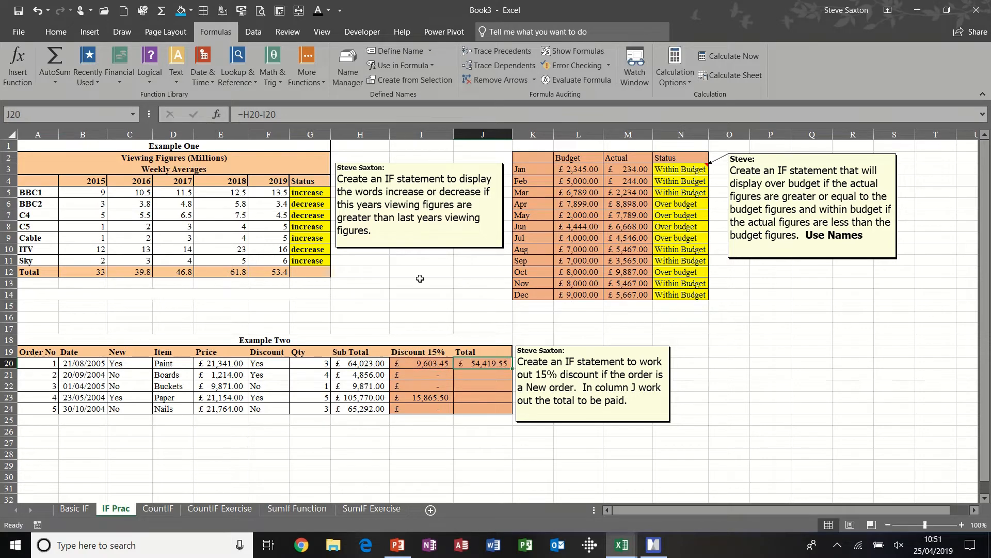
double_click(512, 369)
click(483, 384)
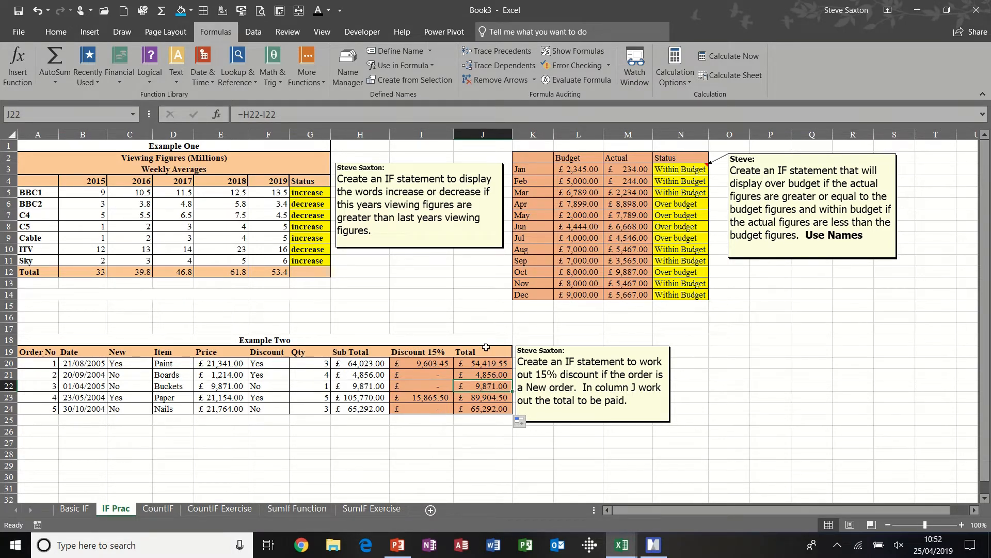
Step: On the CountIF sheet, copy the late entry in E5 across to G5
click(161, 512)
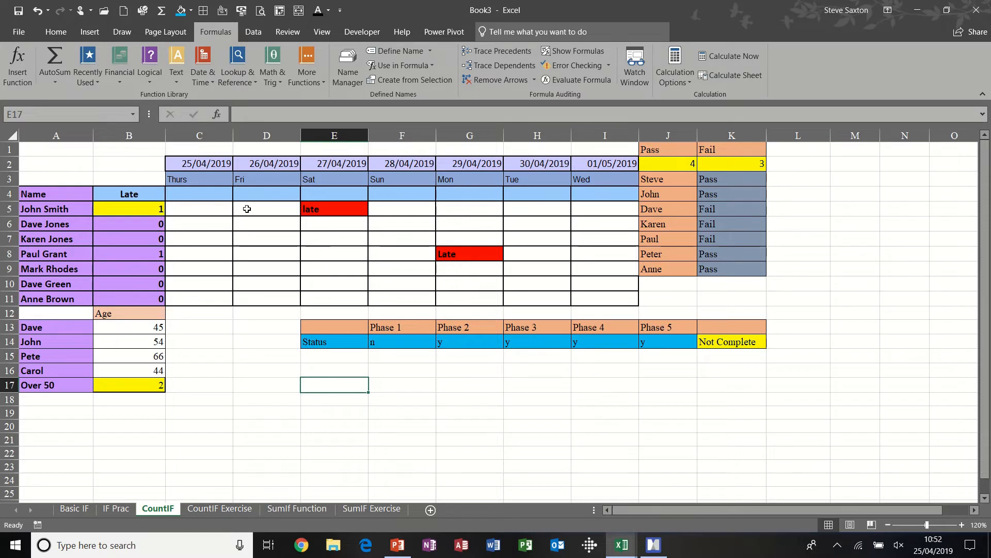
click(325, 207)
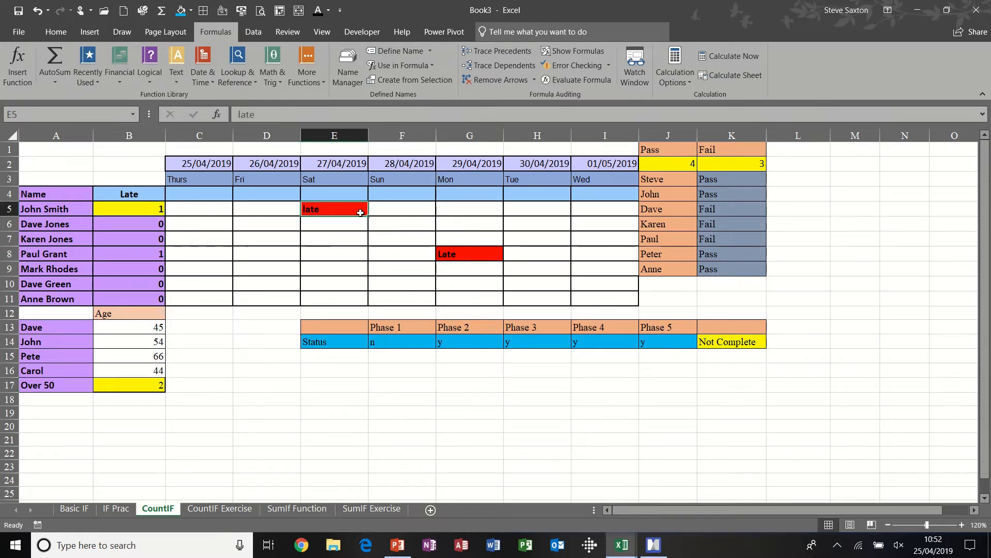
drag(368, 215, 498, 219)
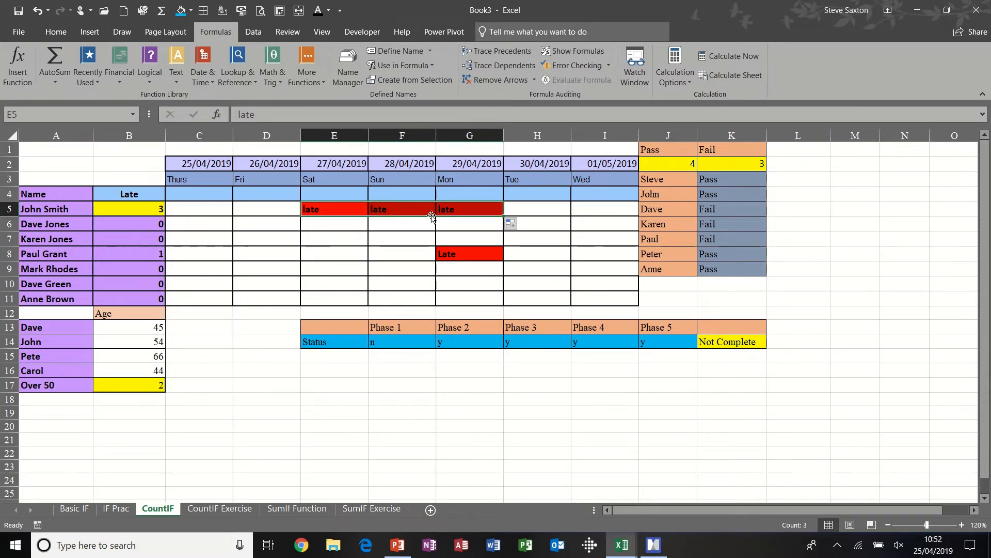
Step: Select C5:I5 and C6:I6 in turn to check the range name assigned to each person's attendance row
drag(194, 211, 587, 207)
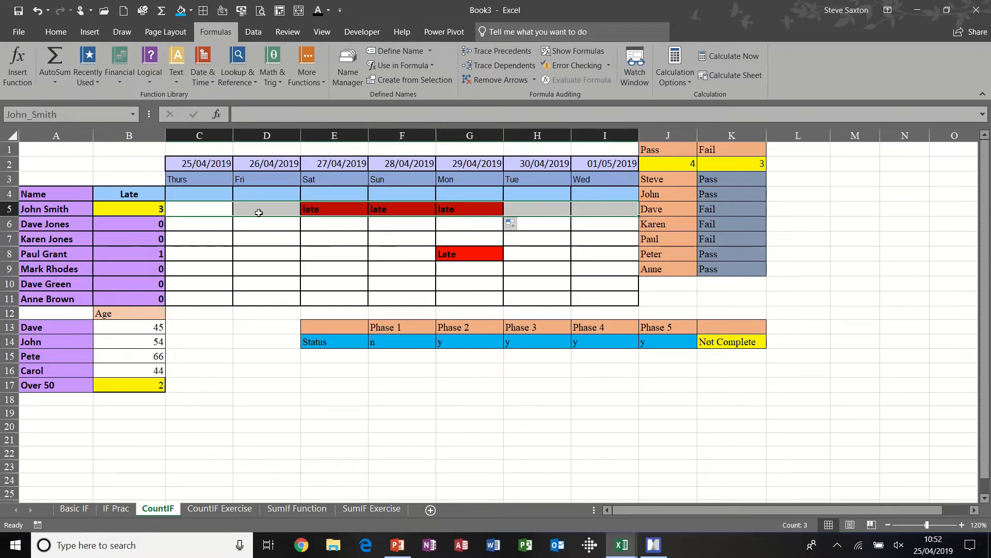
click(59, 111)
key(Escape)
drag(199, 223, 590, 221)
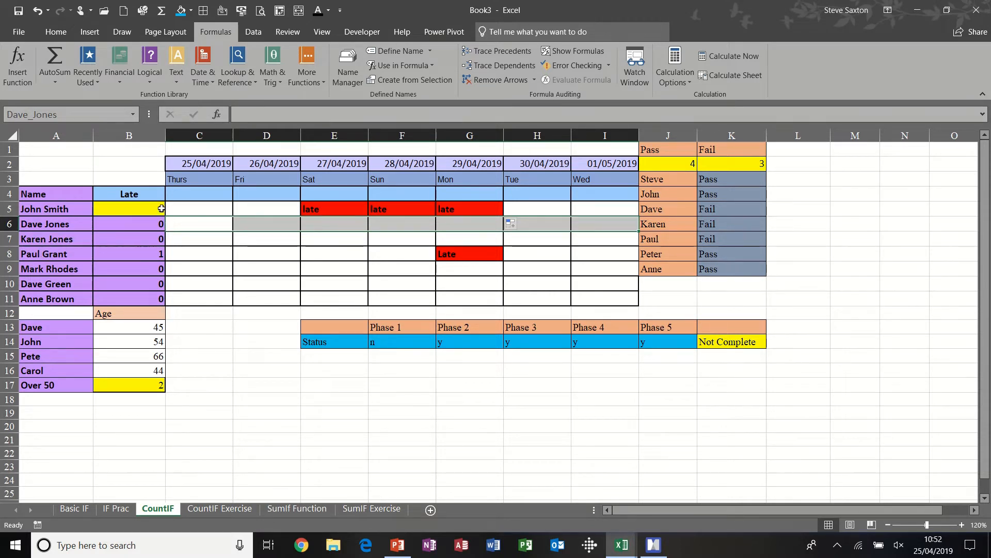
Step: Re-enter the first person's Late count in B5 as a COUNTIF formula using their named attendance range and the criterion "late"
click(132, 208)
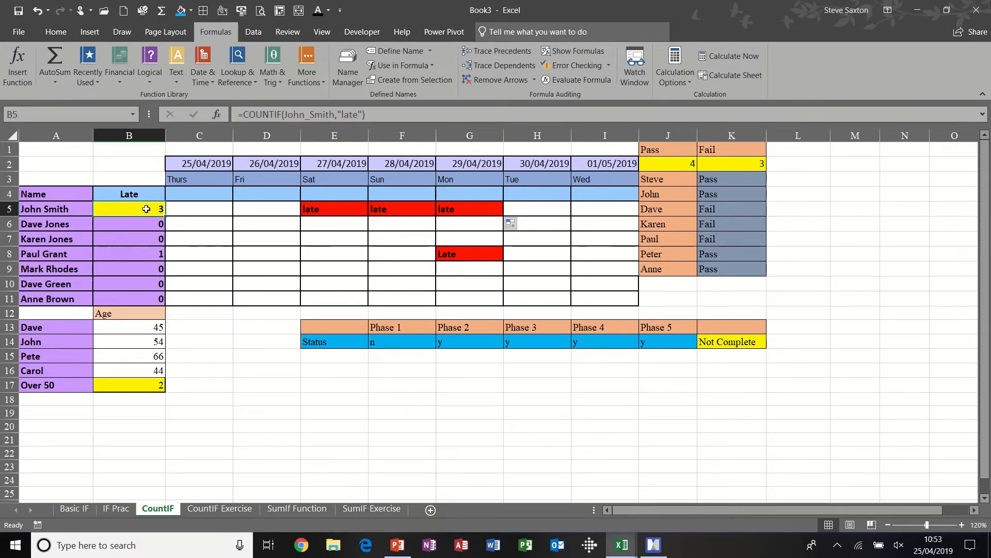
text(=)
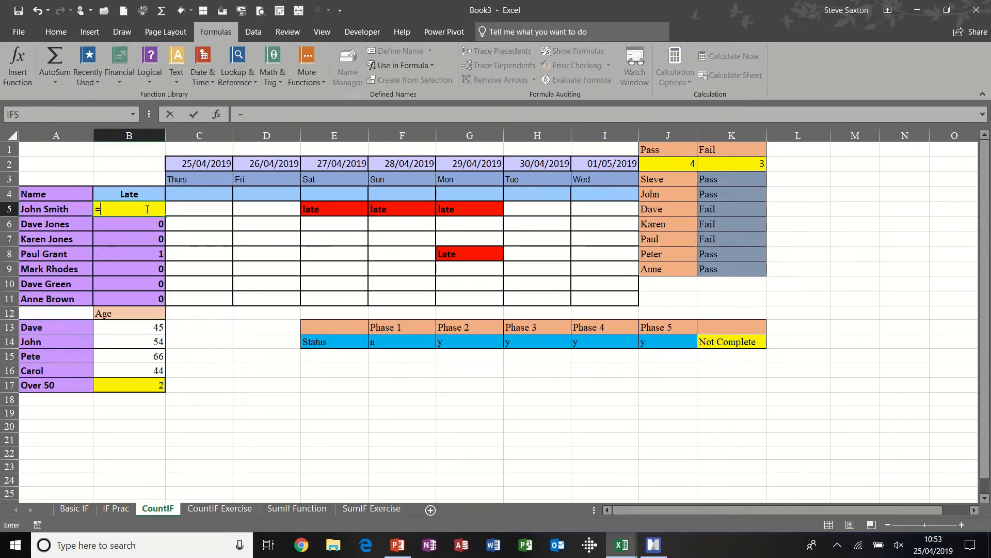
text(cou)
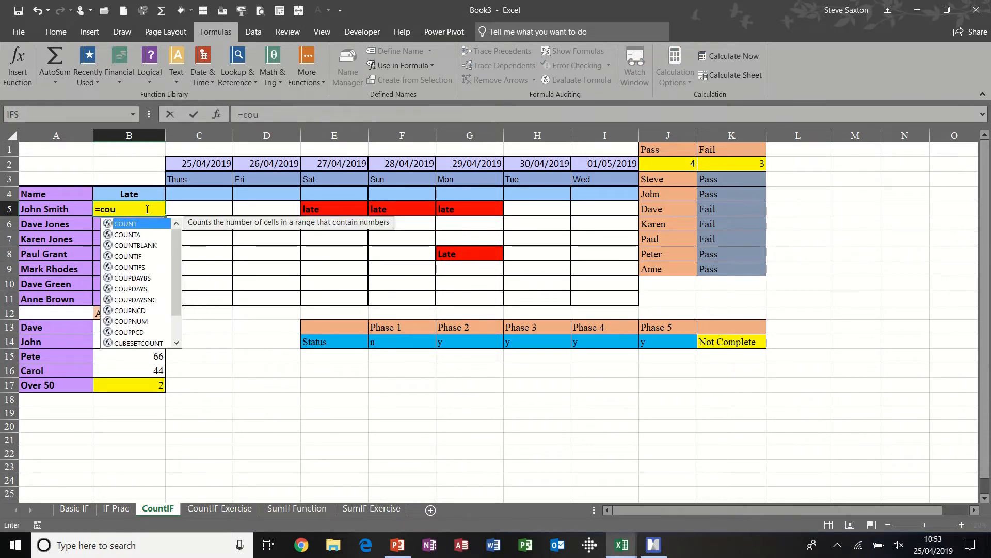
text(n)
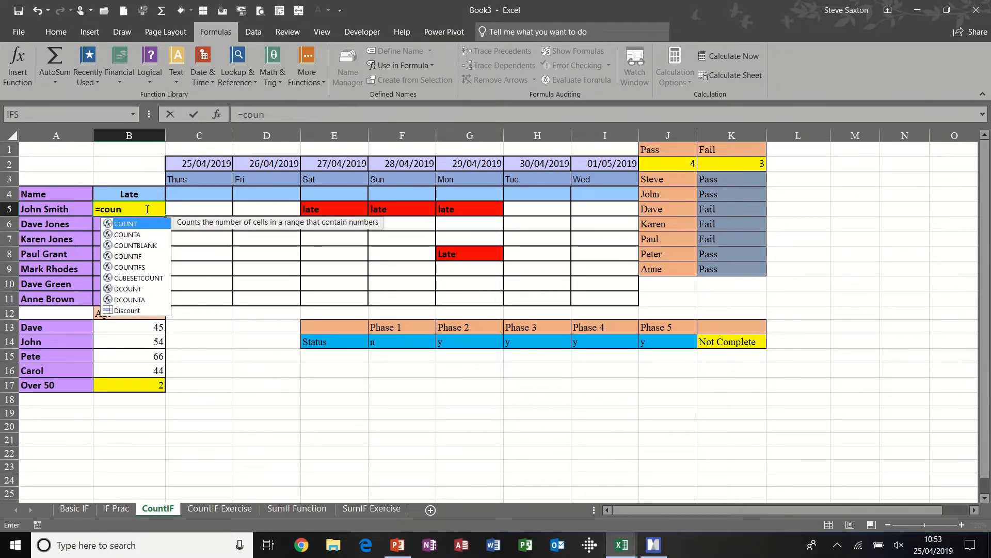
text(tif)
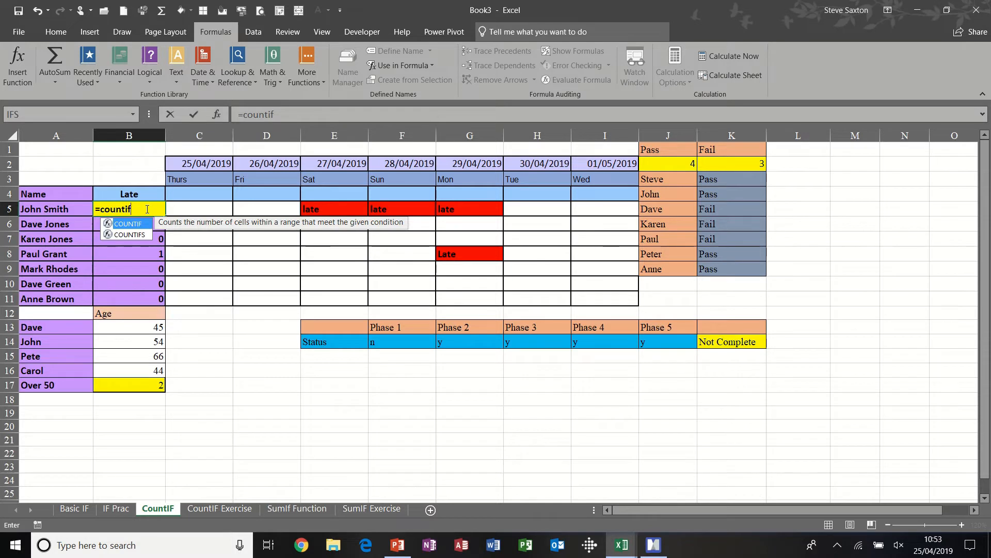
text(()
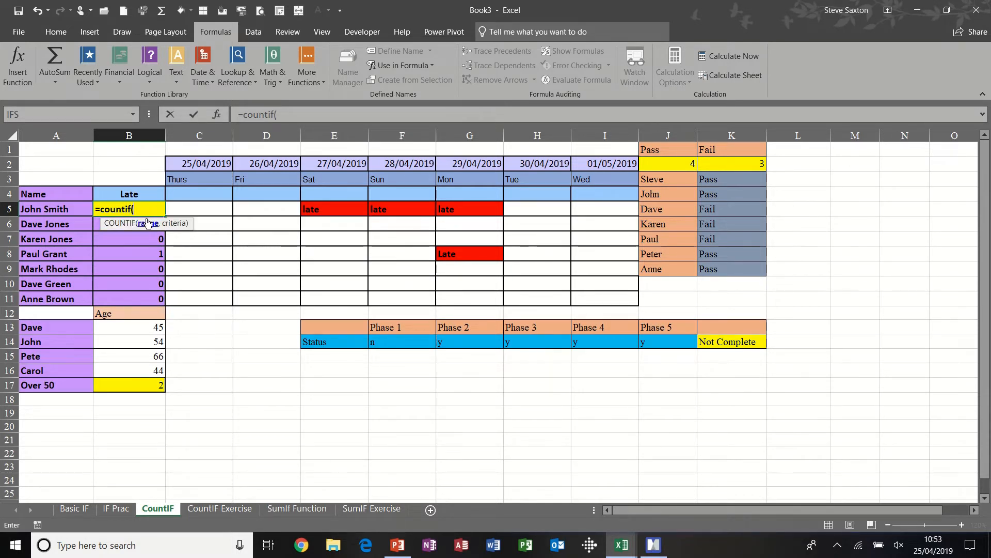
text(jo)
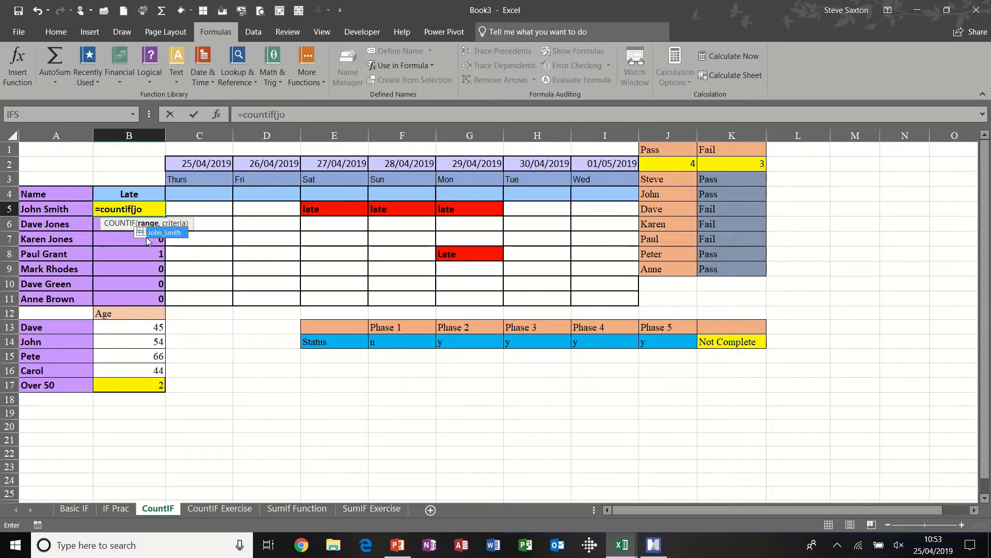
text(hn)
double_click(157, 234)
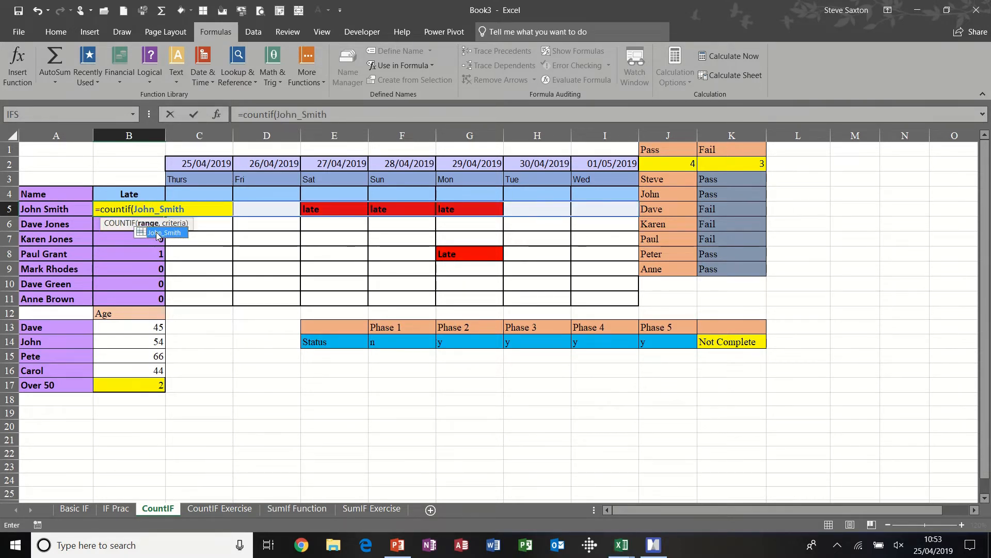
text(,)
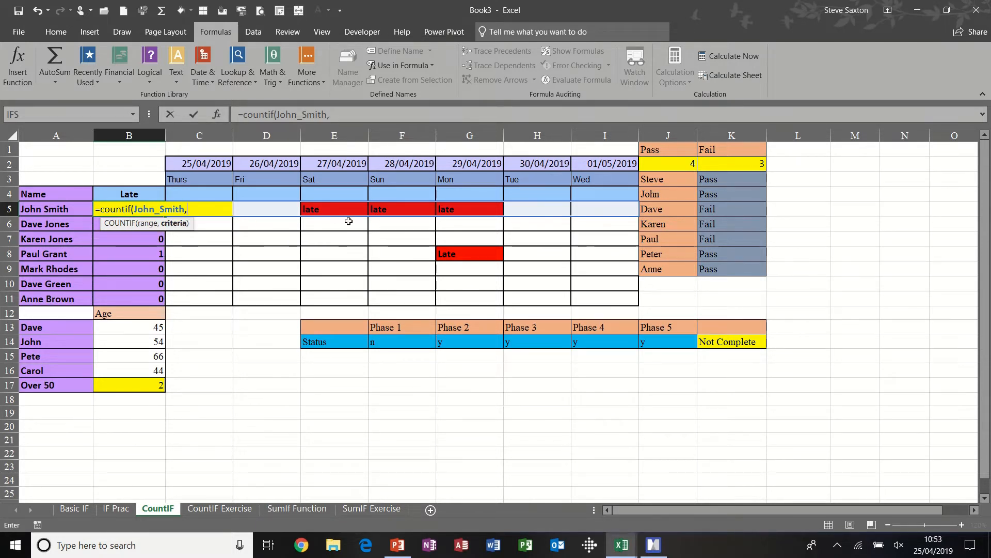
text("late)
text("))
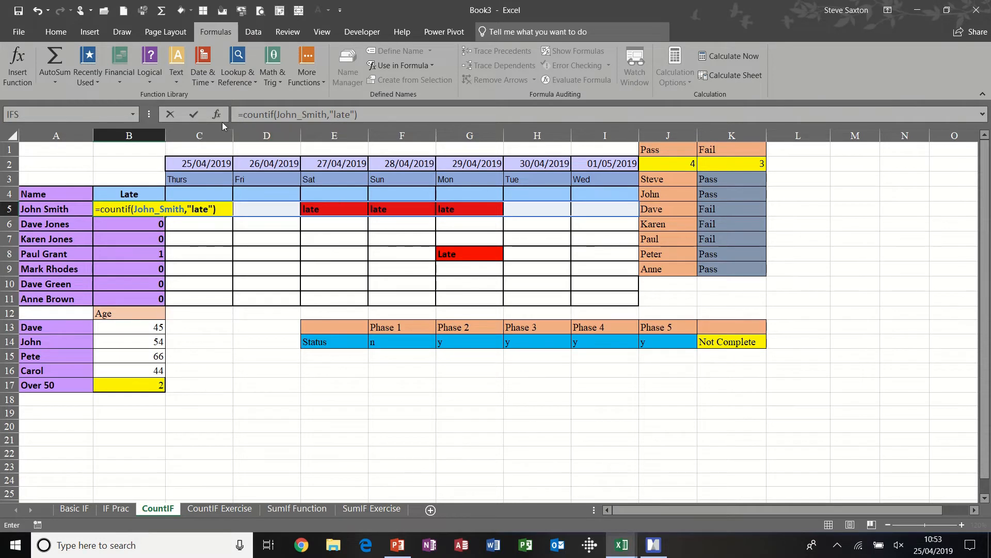
click(195, 113)
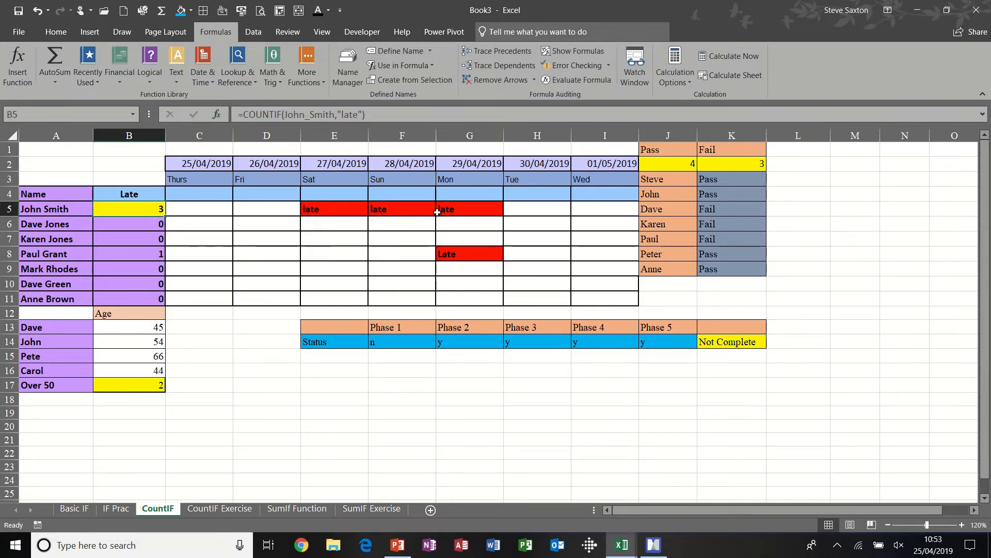
Step: Copy the late entry in G5 across to I5
click(483, 209)
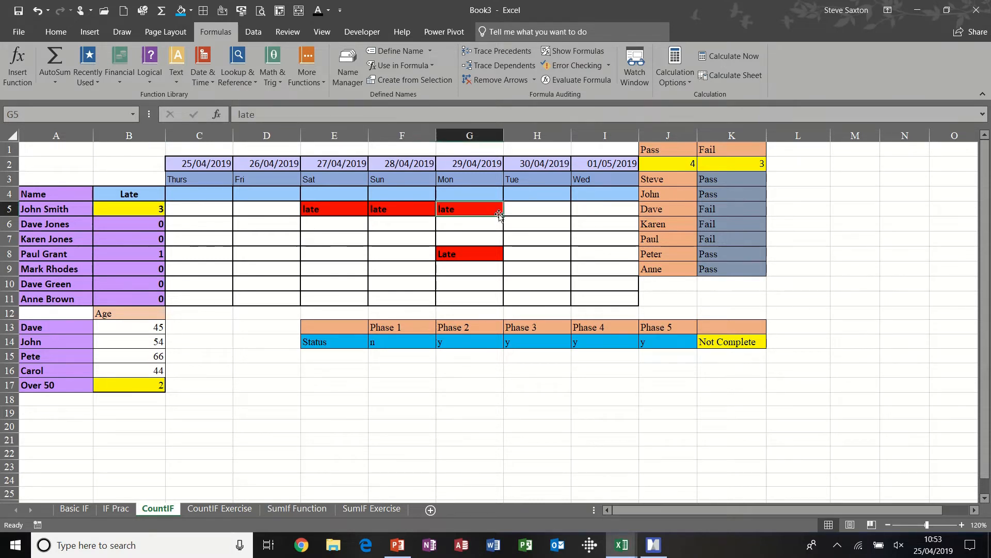
drag(502, 215, 604, 211)
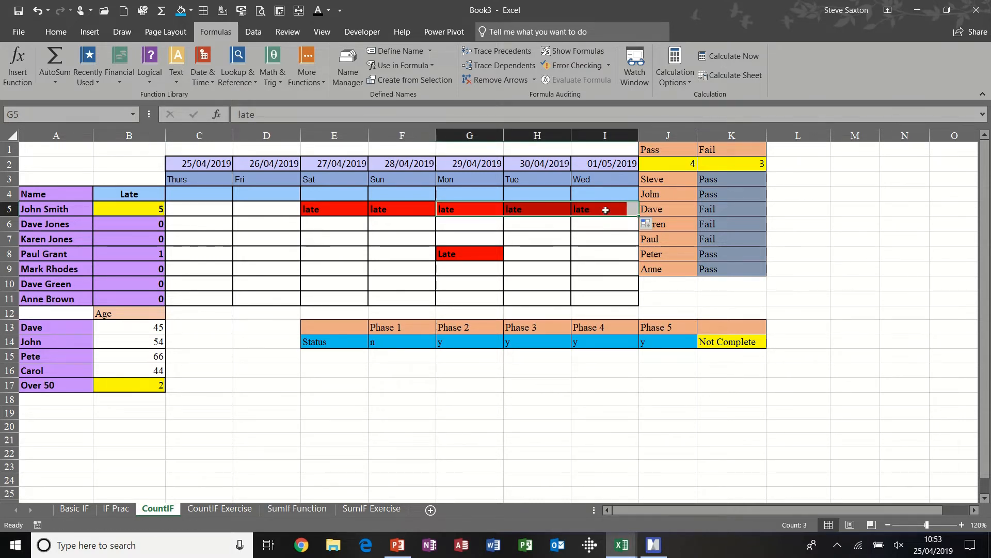
click(283, 211)
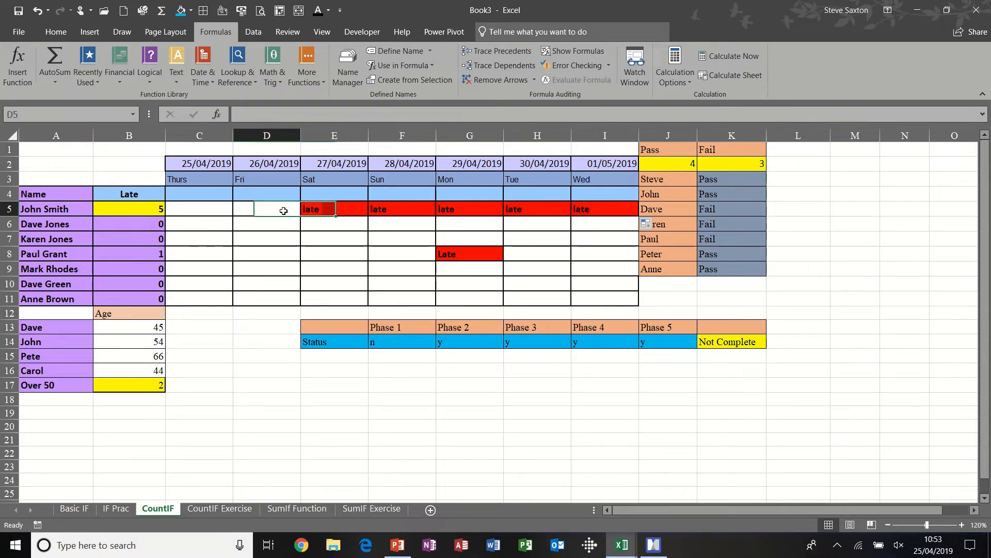
Step: Examine the Over 50 formula in B17, its counted range B13:B16, and the ages in B14 and B15
click(139, 385)
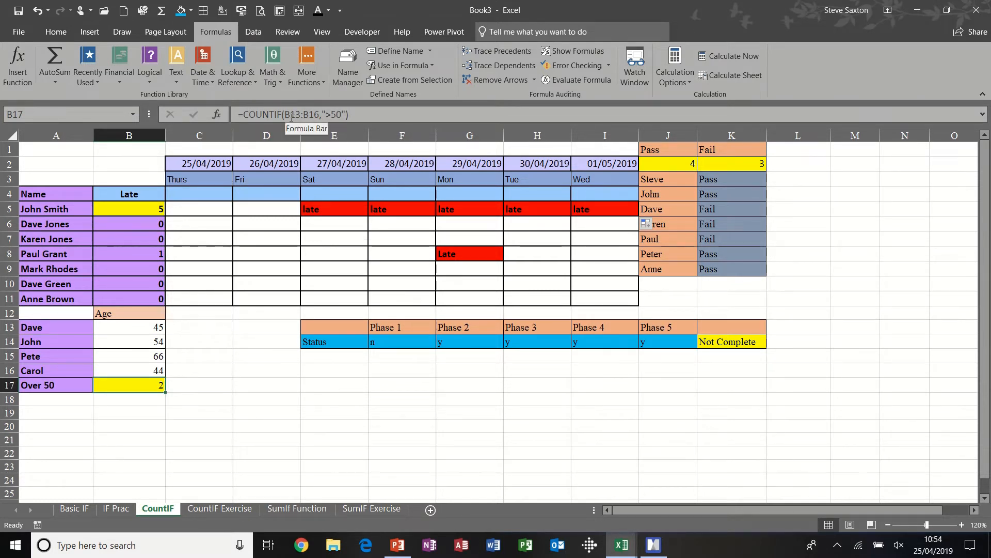
drag(285, 114, 320, 117)
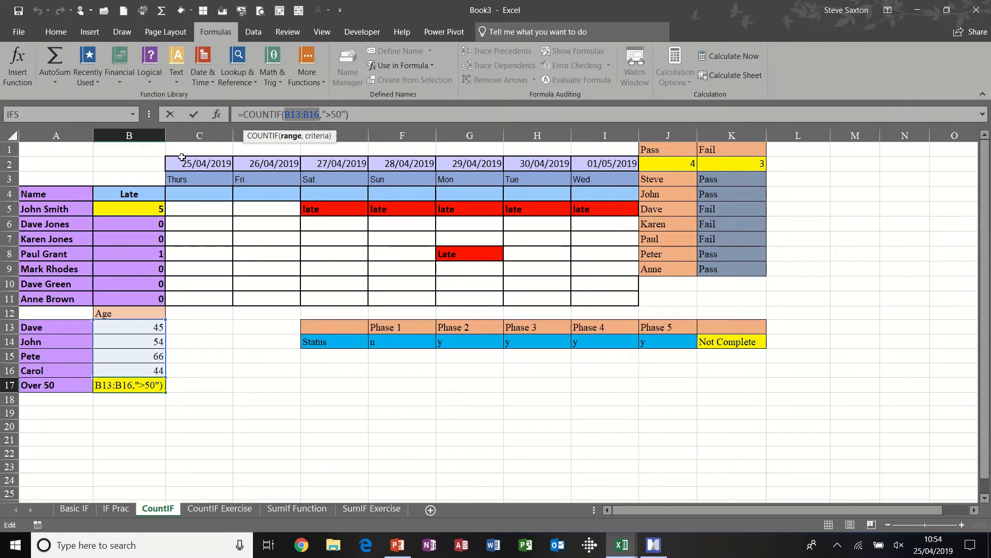
key(ctrl+Return)
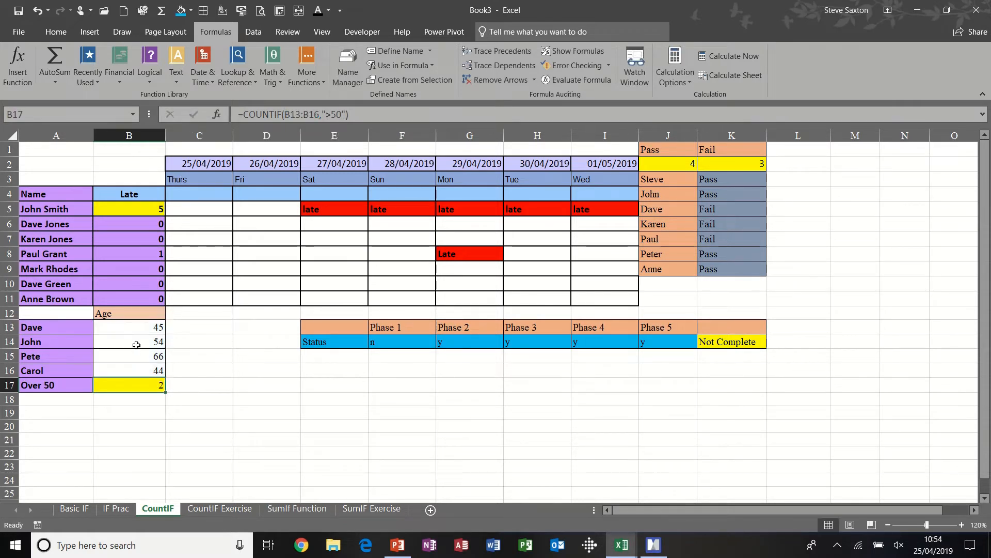
click(137, 345)
click(133, 356)
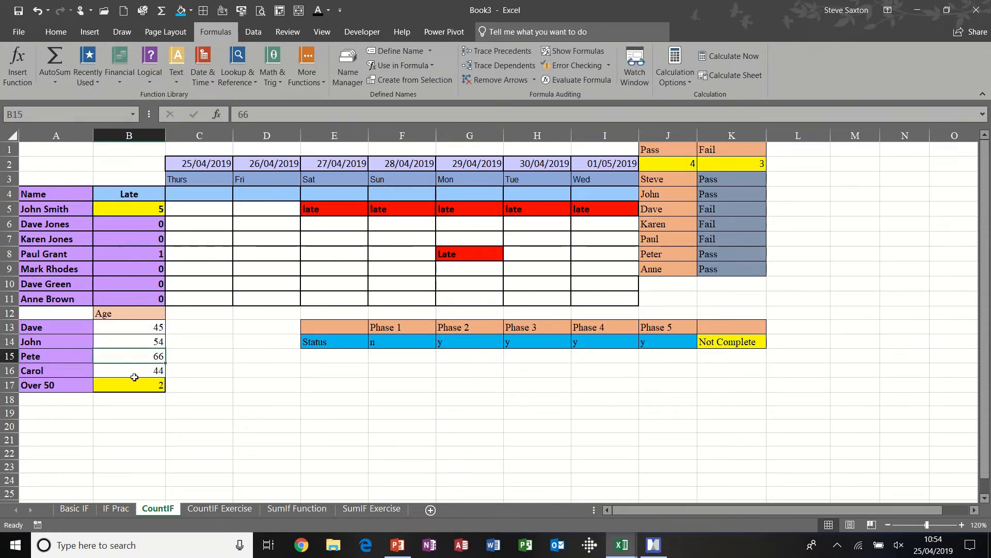
Step: Clear the Over 50 cell B17 and enter =countif(B13:B16,">50") in it
click(134, 385)
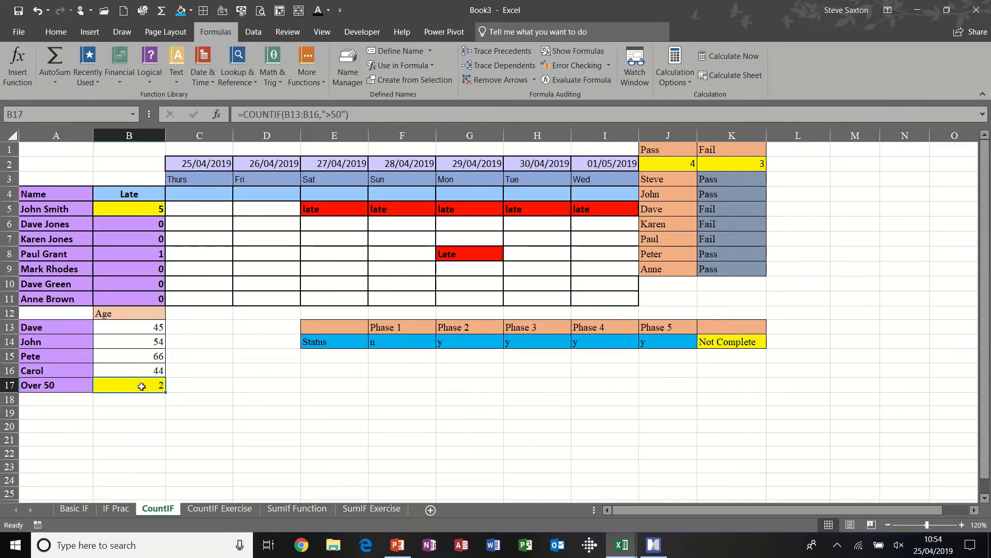
key(Delete)
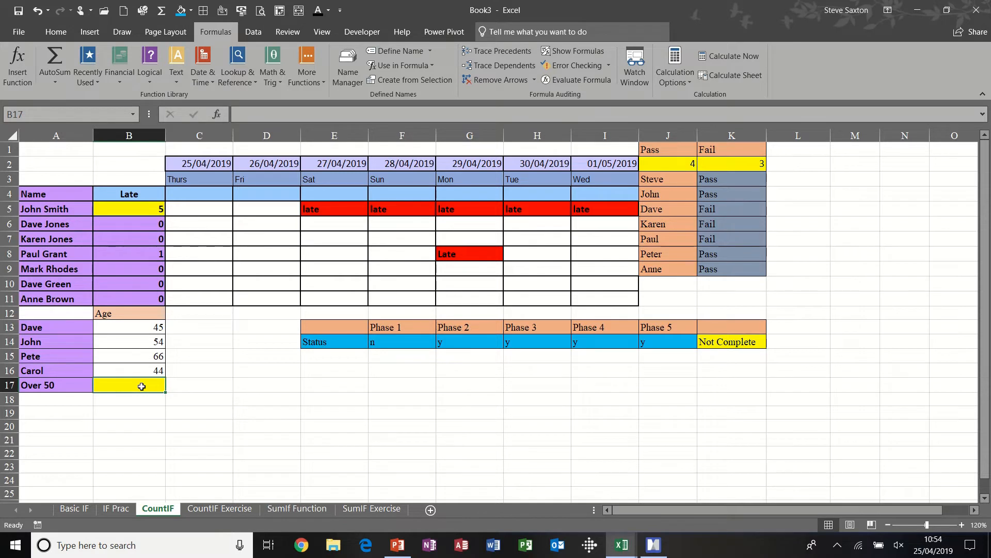
text(=coun)
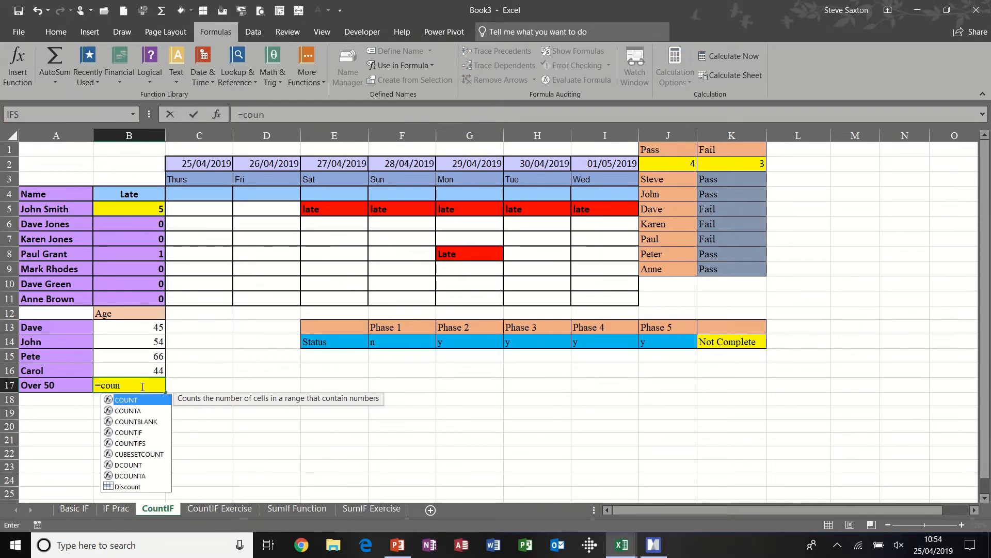
text(tif()
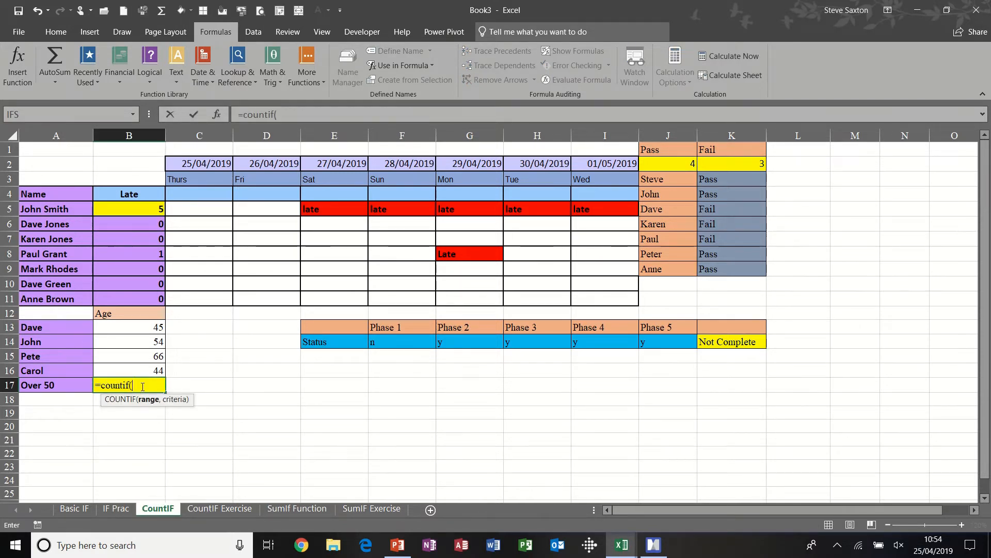
drag(142, 329, 143, 368)
text(,)
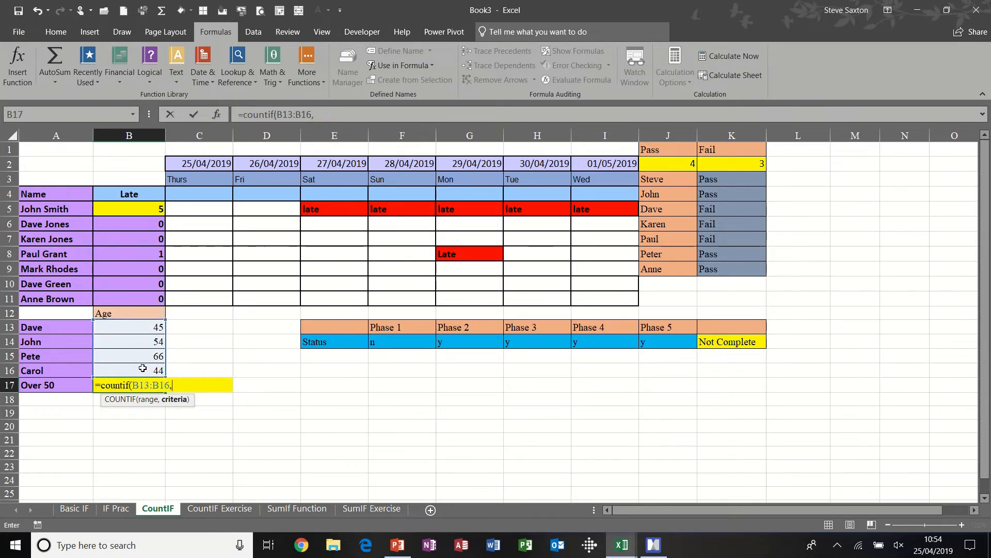
text(">50")
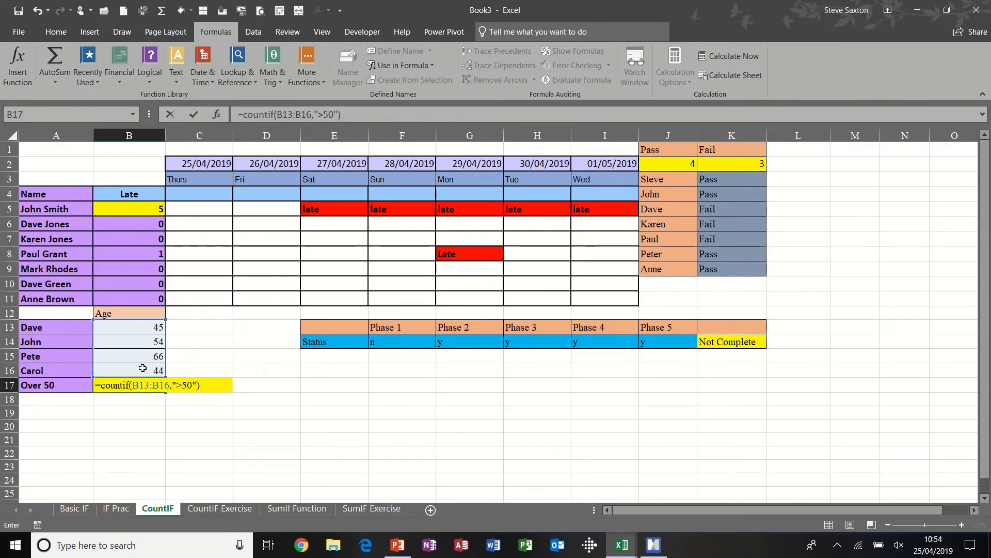
click(195, 115)
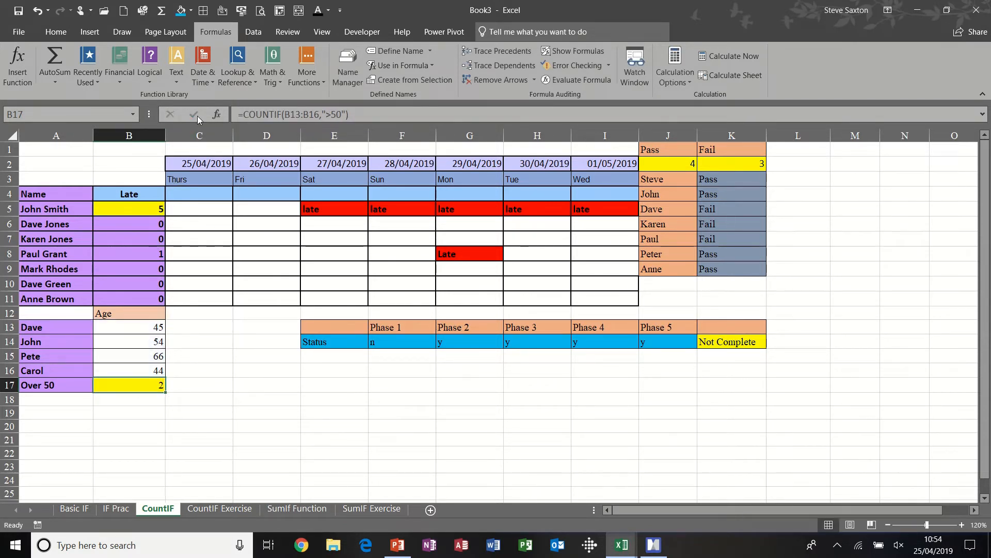
Step: Set the first age in B13 to 55
click(146, 331)
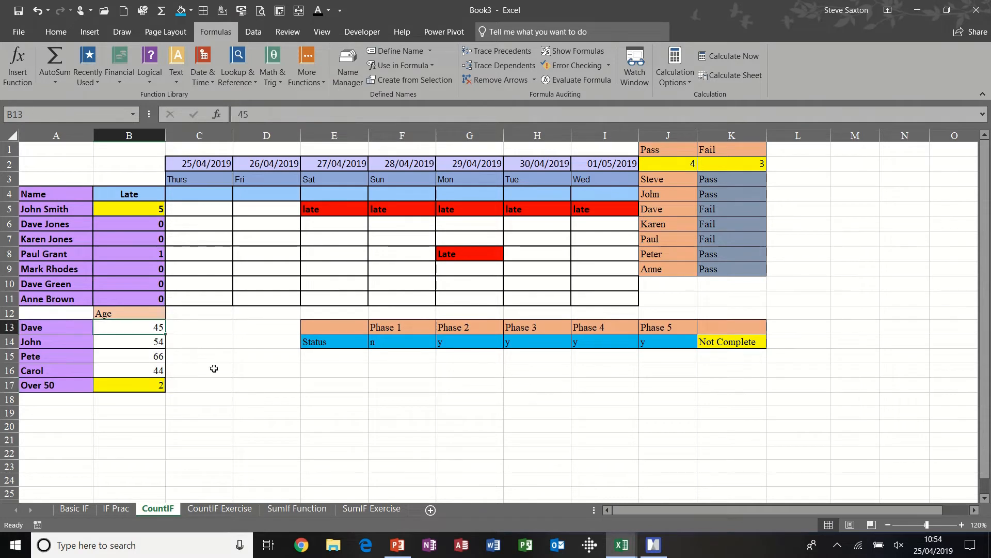
text(55)
key(Return)
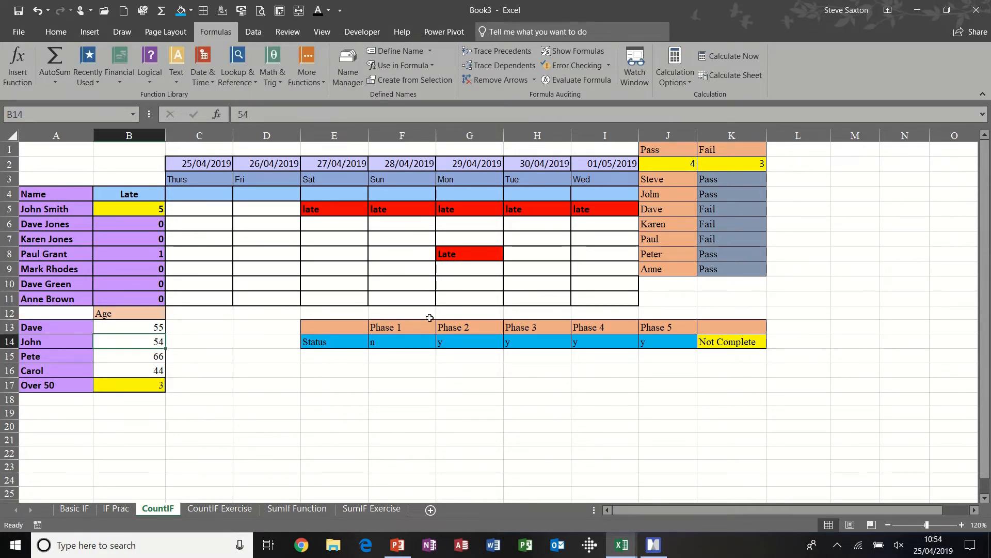
Step: Examine the Pass and Fail count formulas in J2 and K2, the status range K3:K9, and the criterion cell J1
click(677, 162)
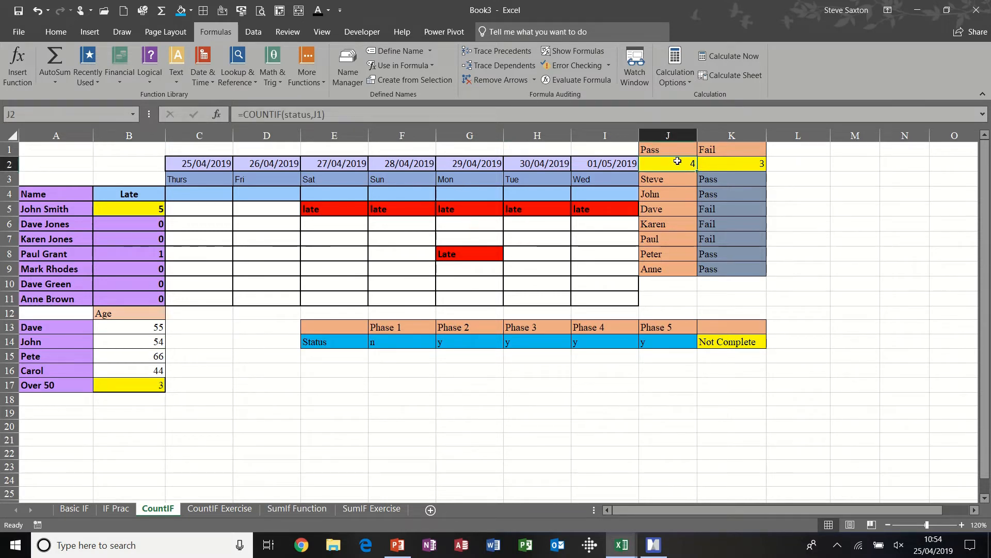
click(718, 162)
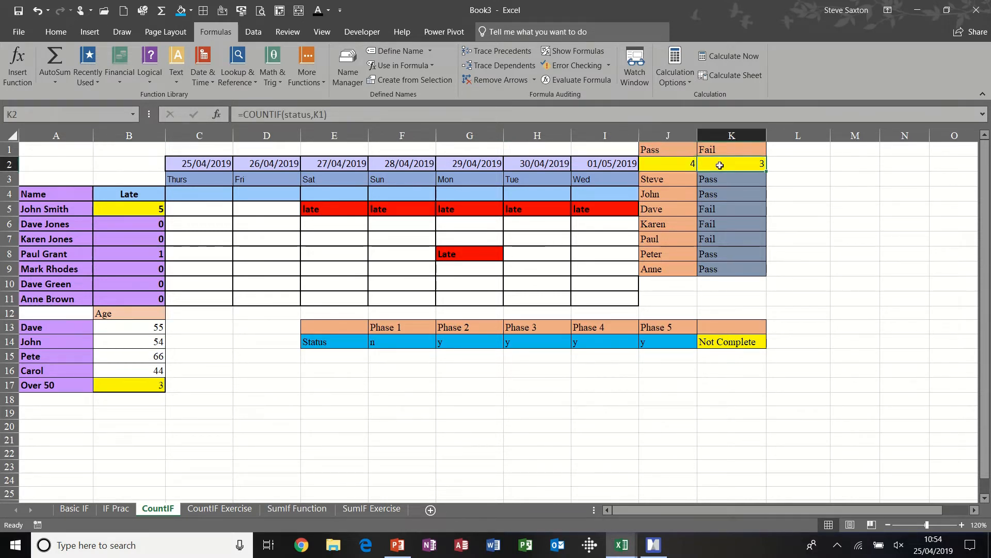
click(713, 178)
drag(718, 204, 720, 266)
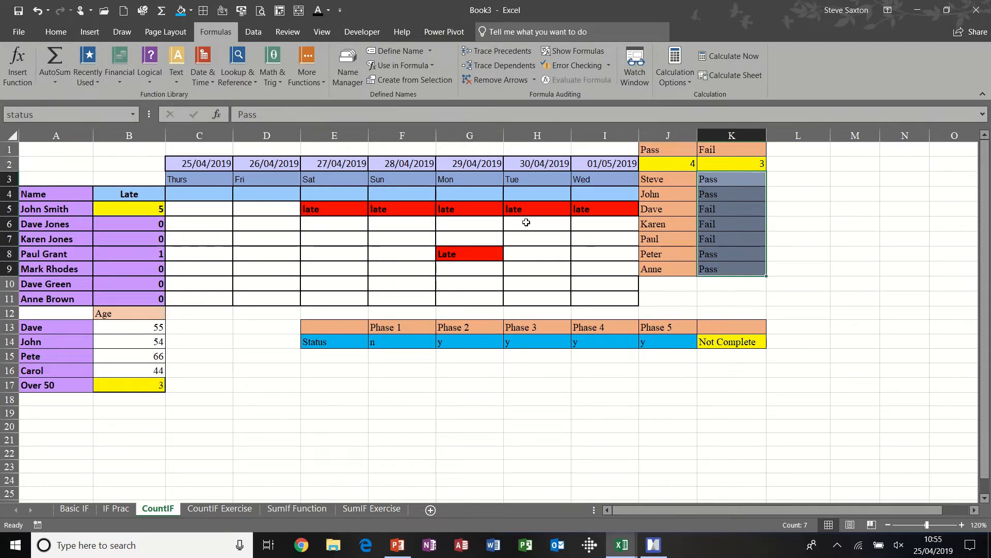
click(674, 162)
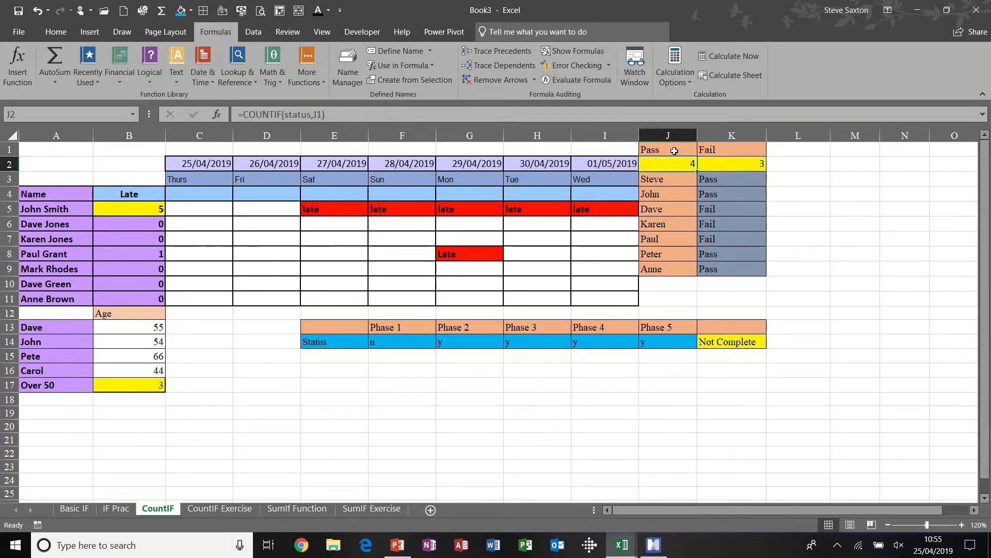
click(675, 149)
click(675, 164)
Step: Fill the Pass entry in K3 down to K7 and undo the fill
click(748, 178)
drag(766, 185, 765, 245)
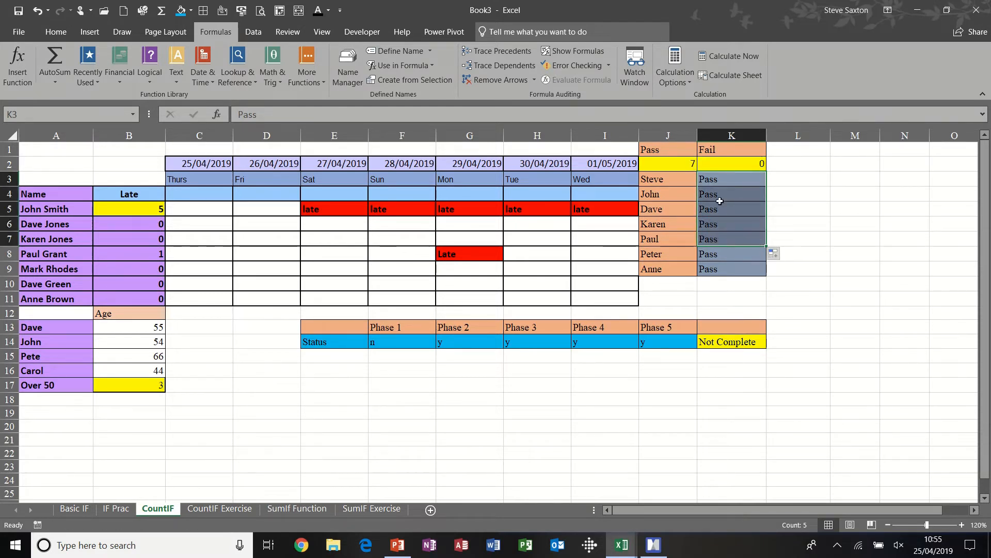
key(ctrl+z)
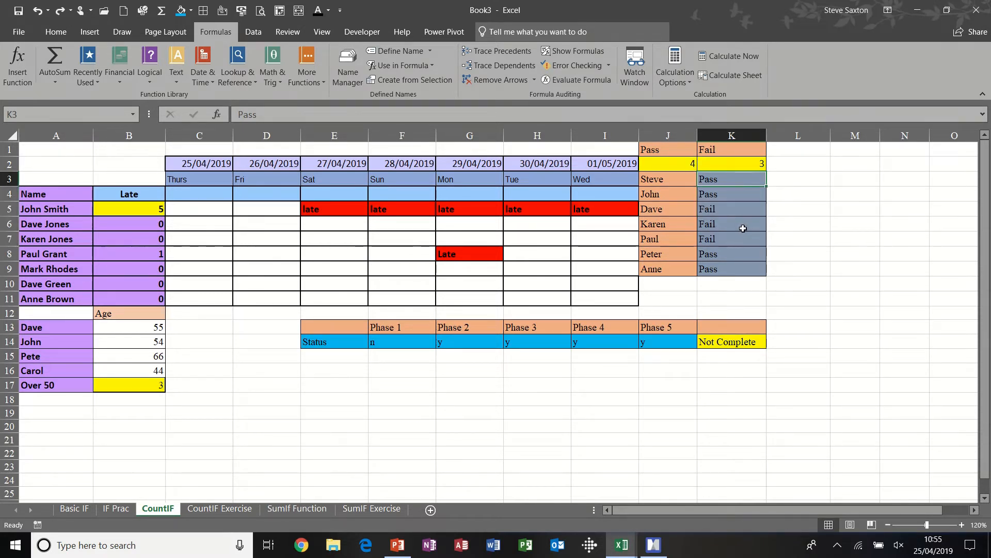
Step: Check the Fail formula in K2, clear both count cells J2:K2, and select J2
click(734, 162)
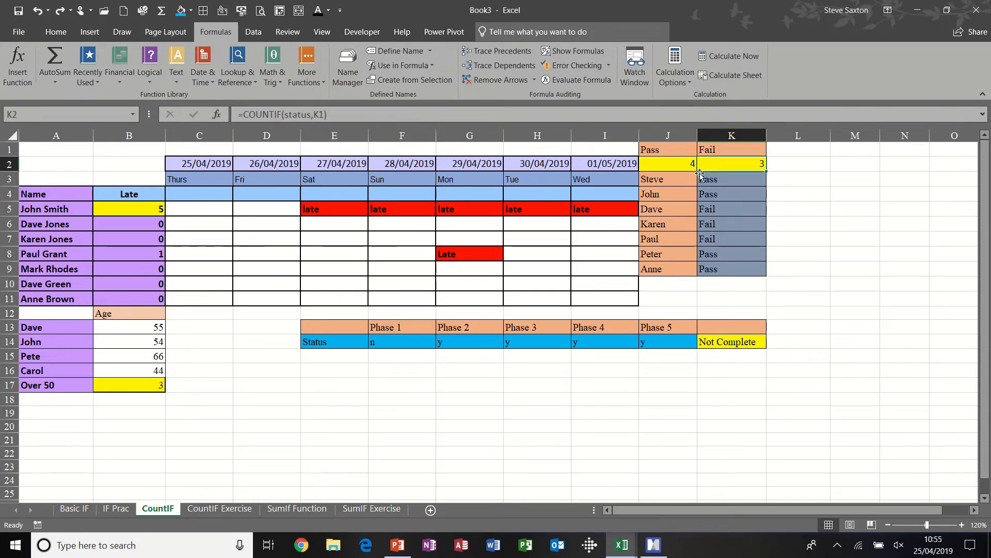
drag(676, 163, 708, 169)
key(Delete)
click(660, 166)
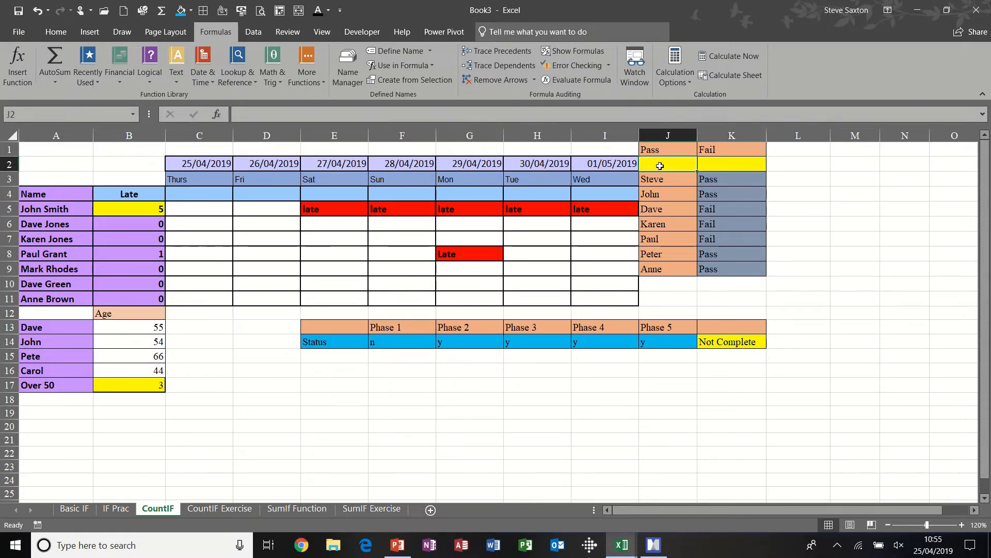
Step: Enter =COUNTIF(status,J1) in J2 to count the Pass results using the criterion cell above
text(=countif(statu)
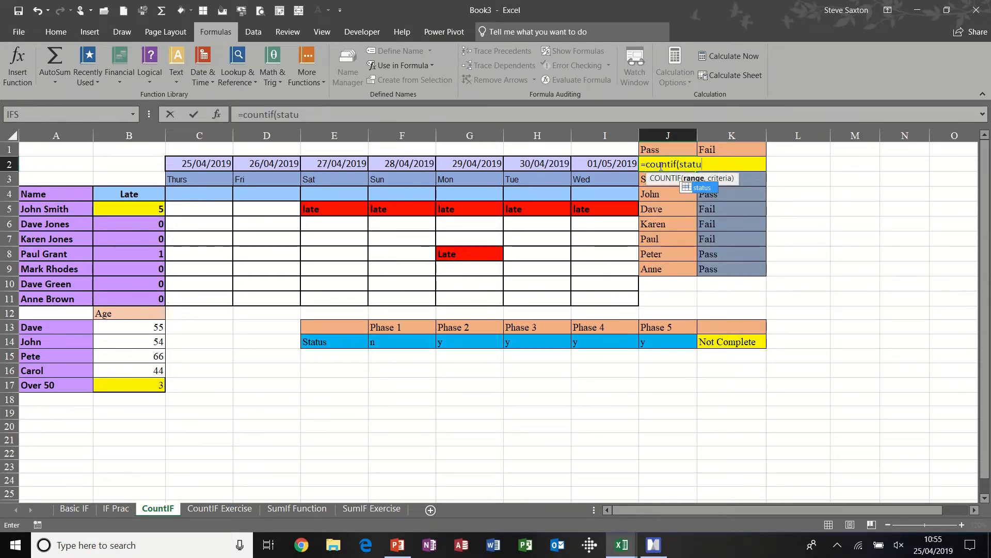
text(s,)
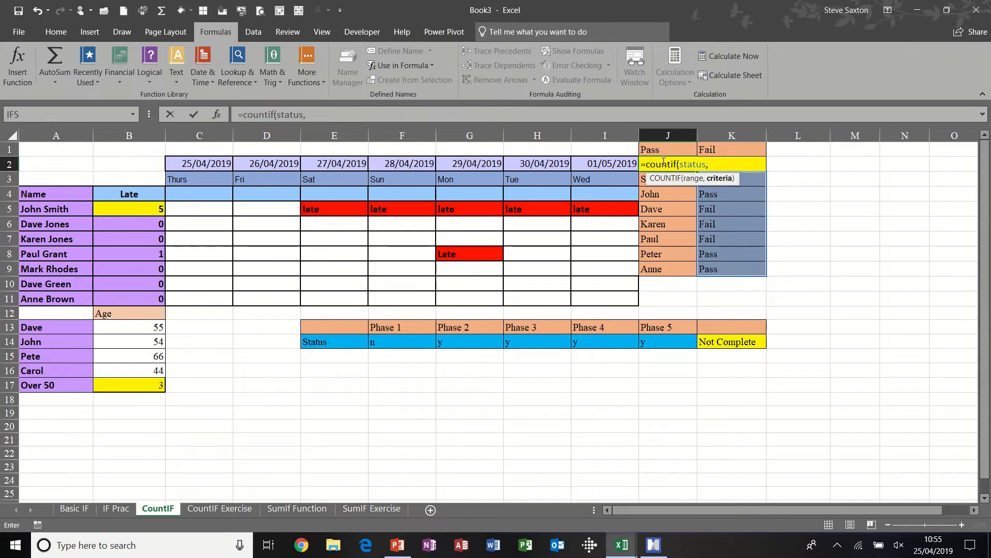
click(672, 149)
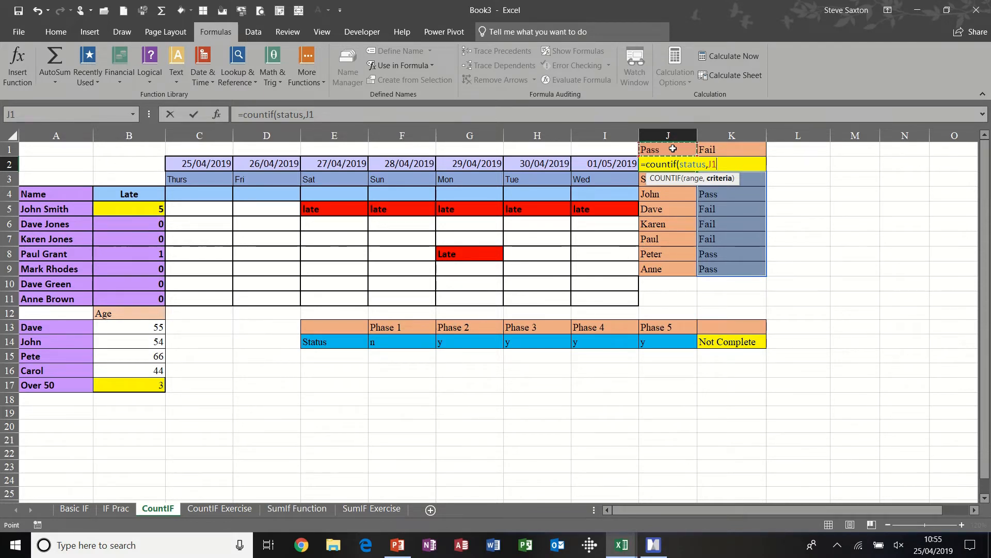
text())
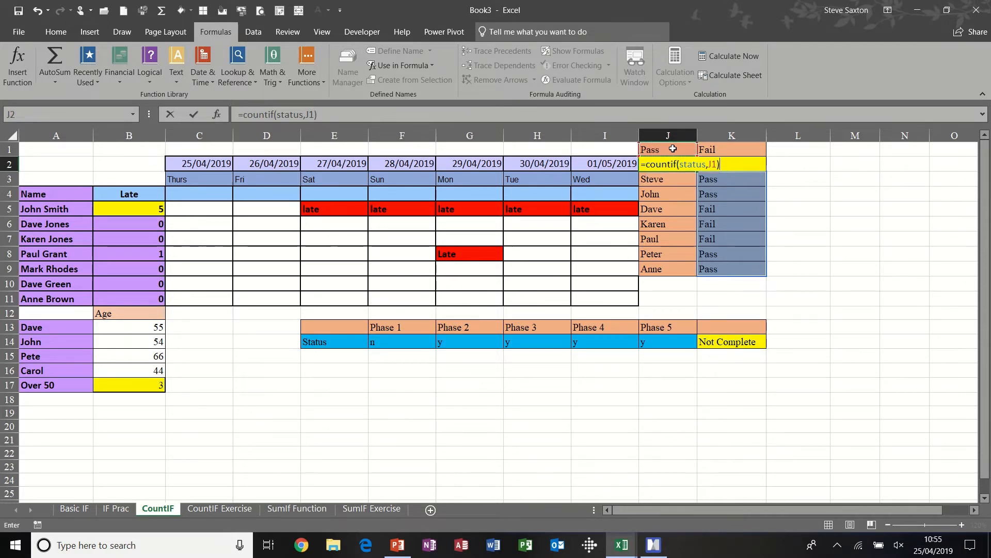
click(192, 117)
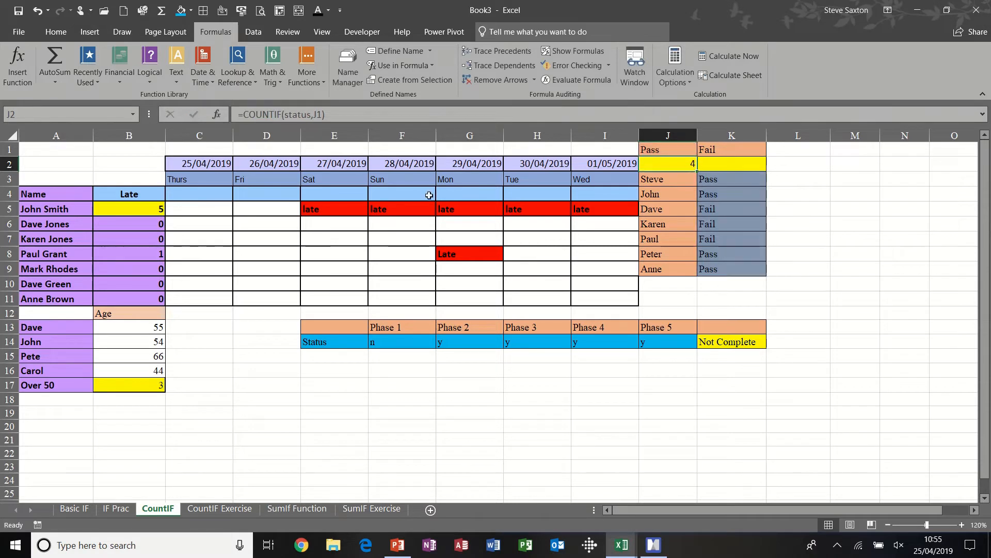
Step: Fill the Pass count formula from J2 across to K2 and compare the formulas in both cells
drag(696, 170, 746, 166)
click(681, 163)
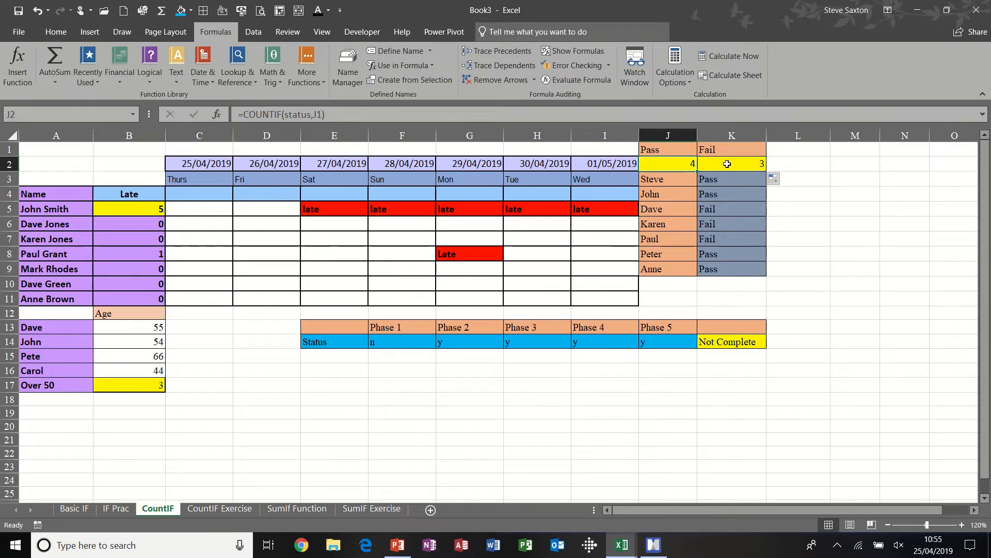
click(723, 163)
click(682, 164)
click(734, 167)
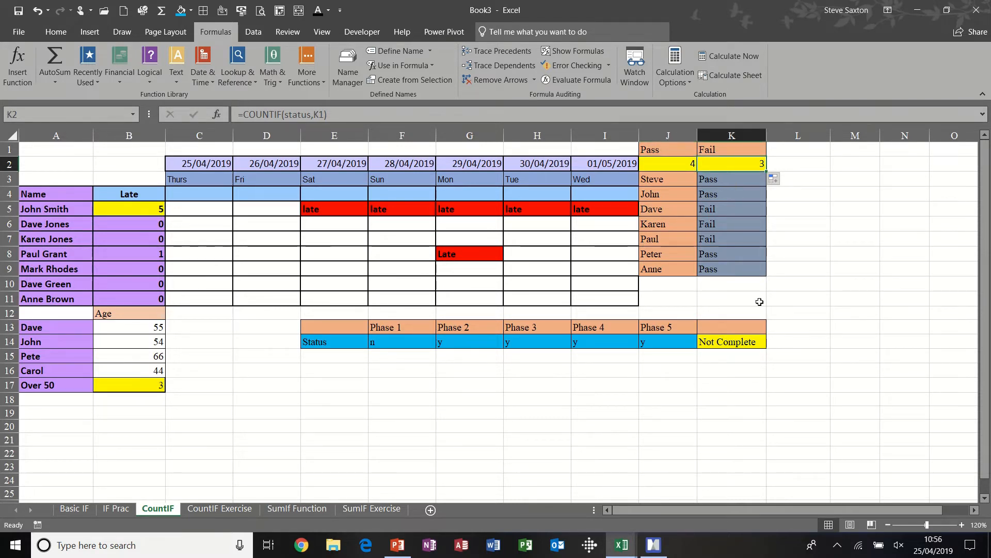
Step: Examine the nested IF and COUNTIF formula in K14, including its range, criterion and result texts
click(727, 344)
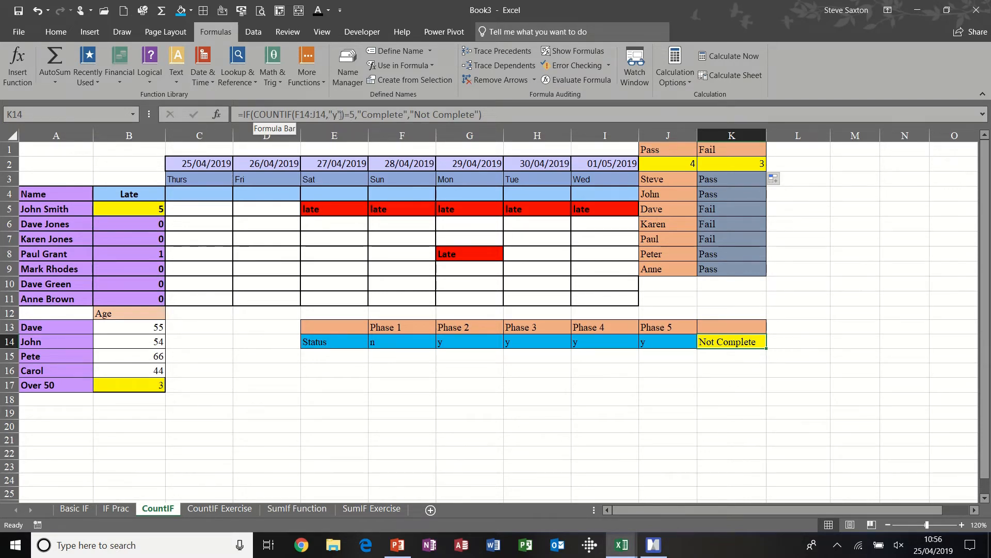
drag(298, 115, 330, 114)
click(335, 114)
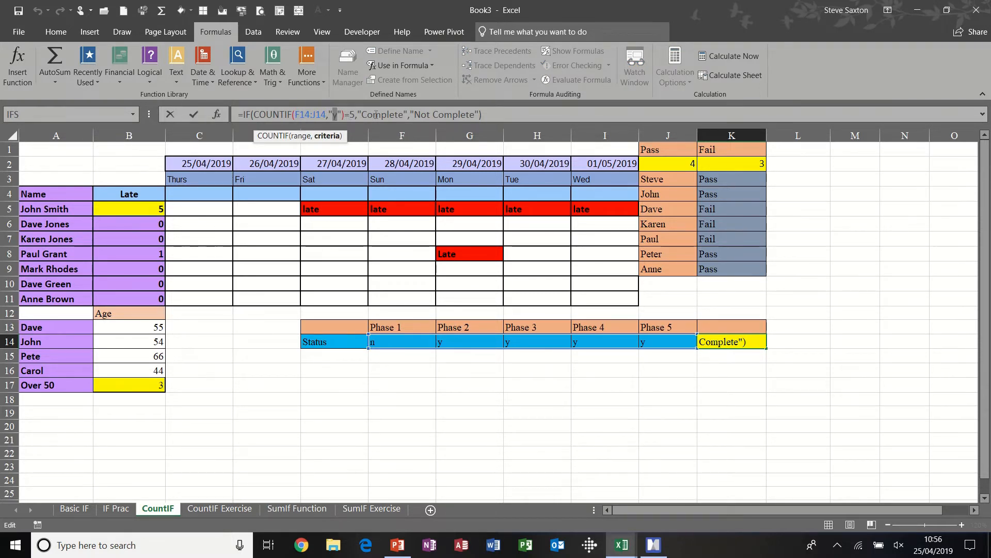
click(376, 115)
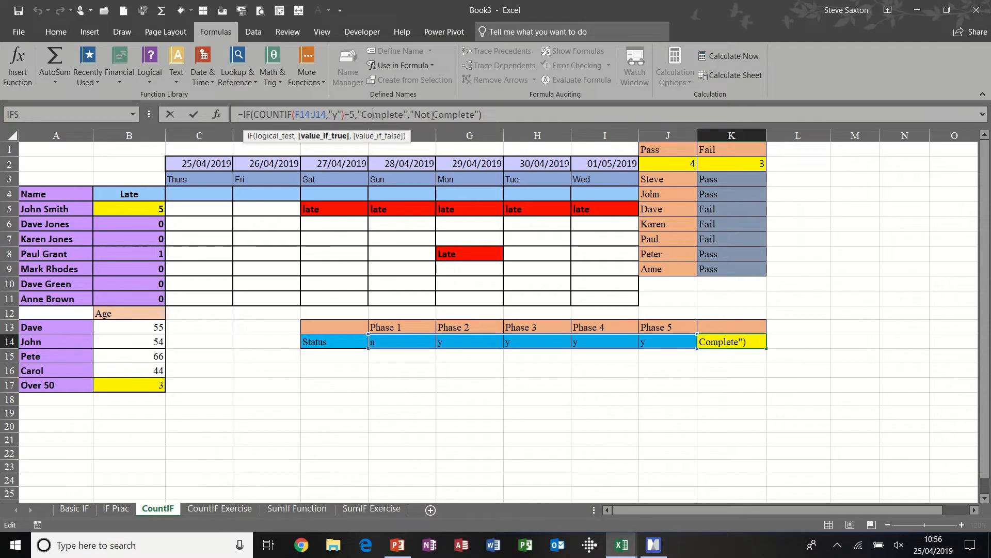
click(195, 115)
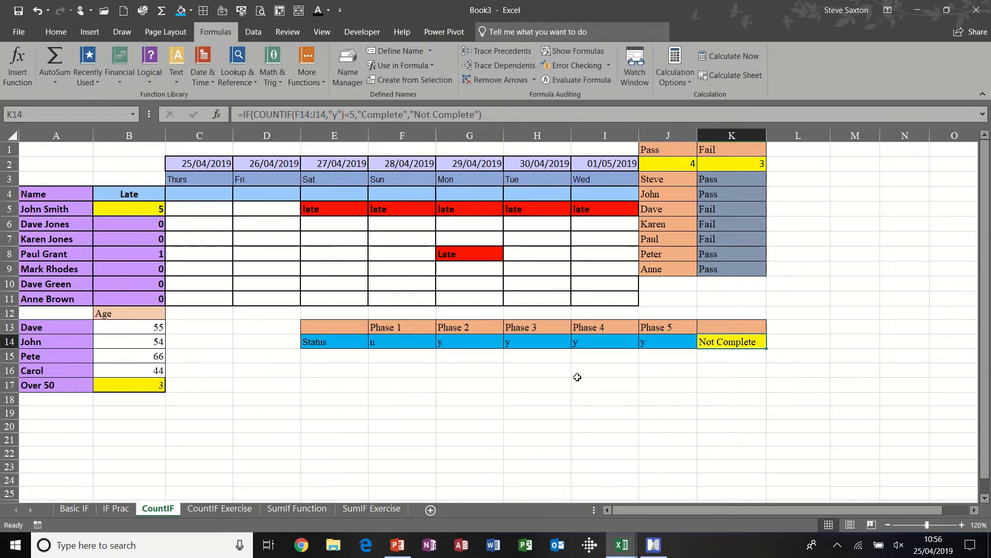
Step: Set the Phase 1 status in F14 to y and the Phase 5 status in J14 to n, and check K14
click(433, 342)
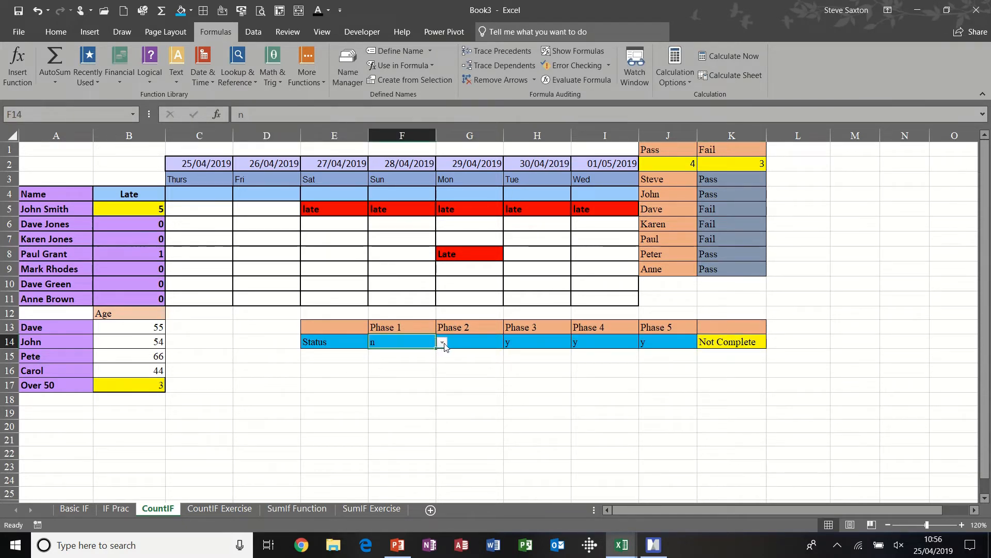
click(443, 342)
click(431, 356)
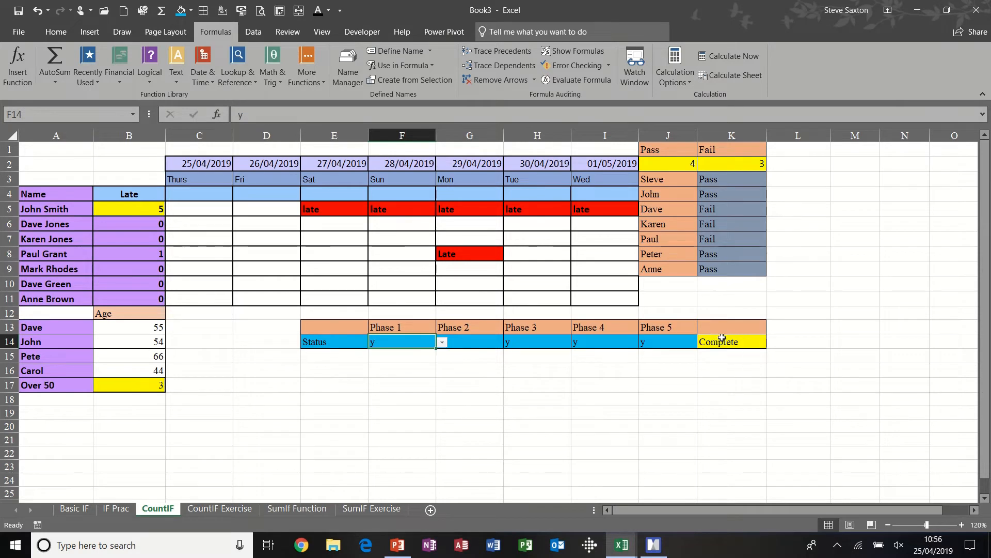
click(670, 345)
click(704, 342)
click(697, 364)
click(722, 343)
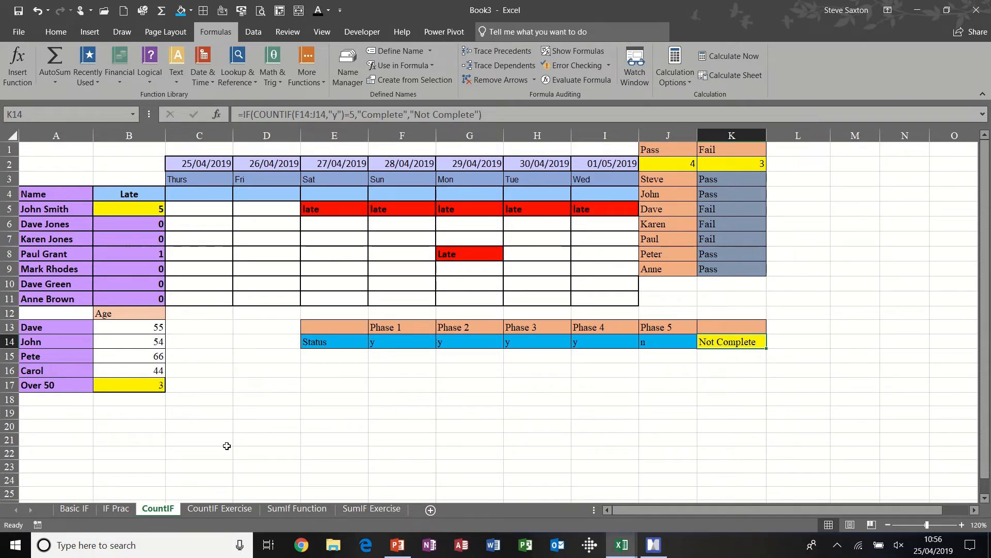
Step: On the CountIF Exercise sheet, enter =COUNTIF(B3:M3,">50") in O3 and fill it down to O10
click(221, 509)
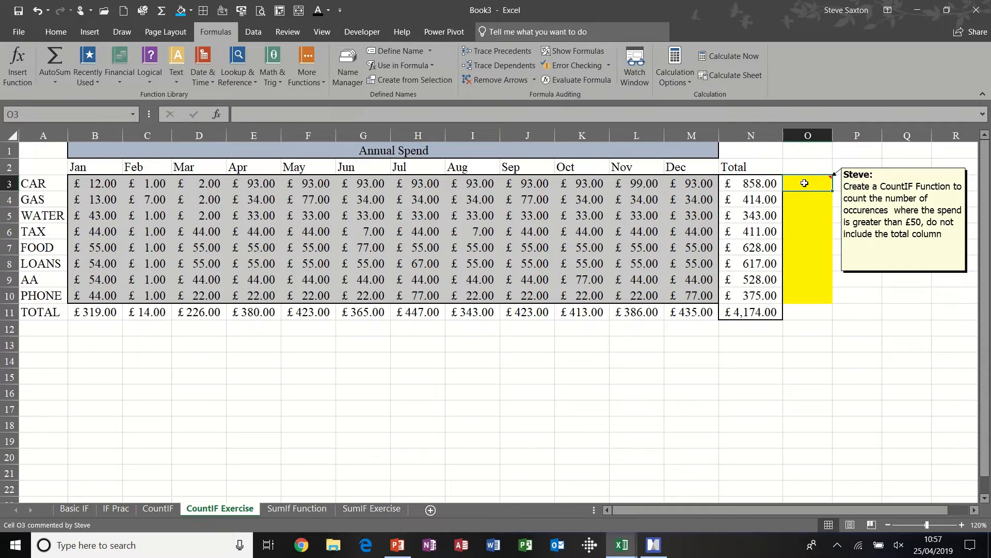
text(=cou)
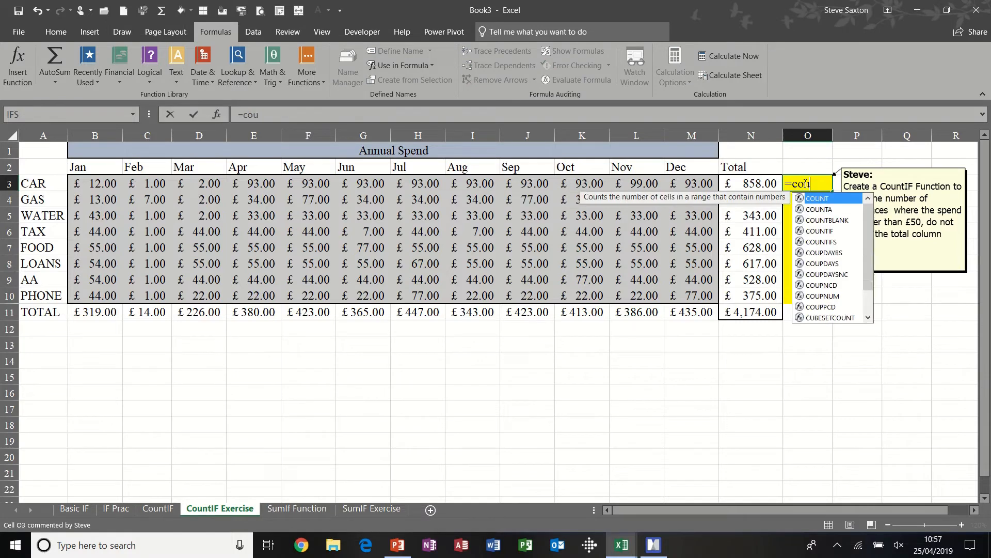
text(ntif()
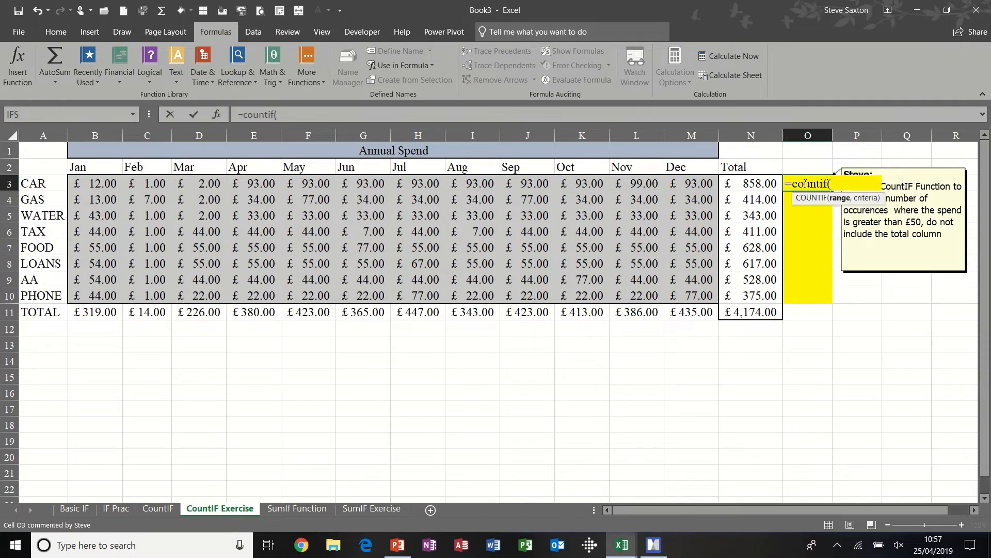
drag(103, 178, 678, 184)
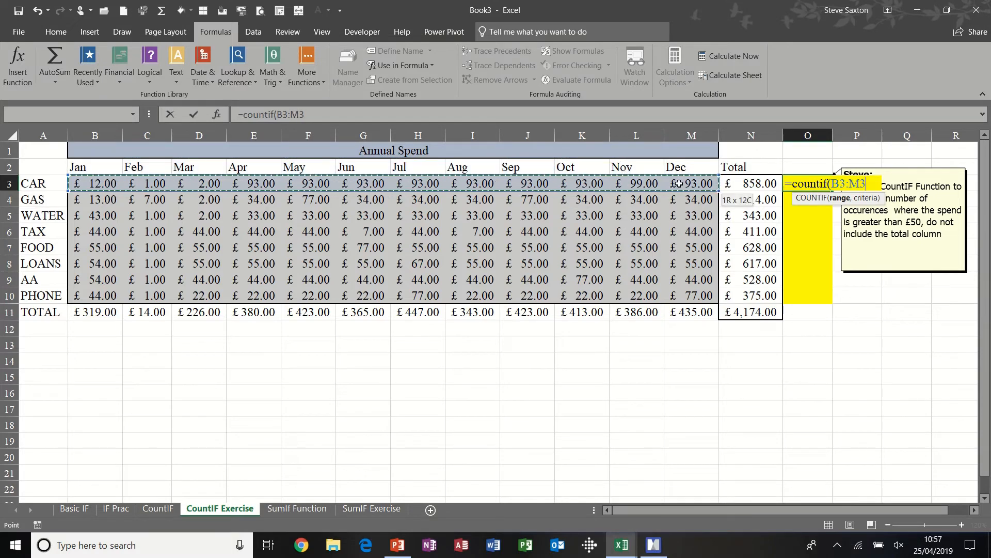
text(,)
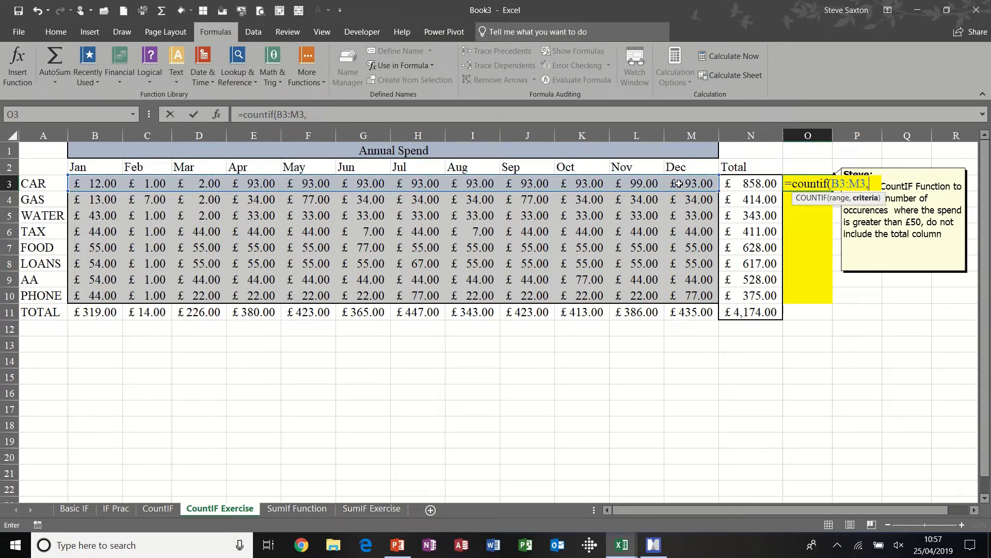
text(">50)
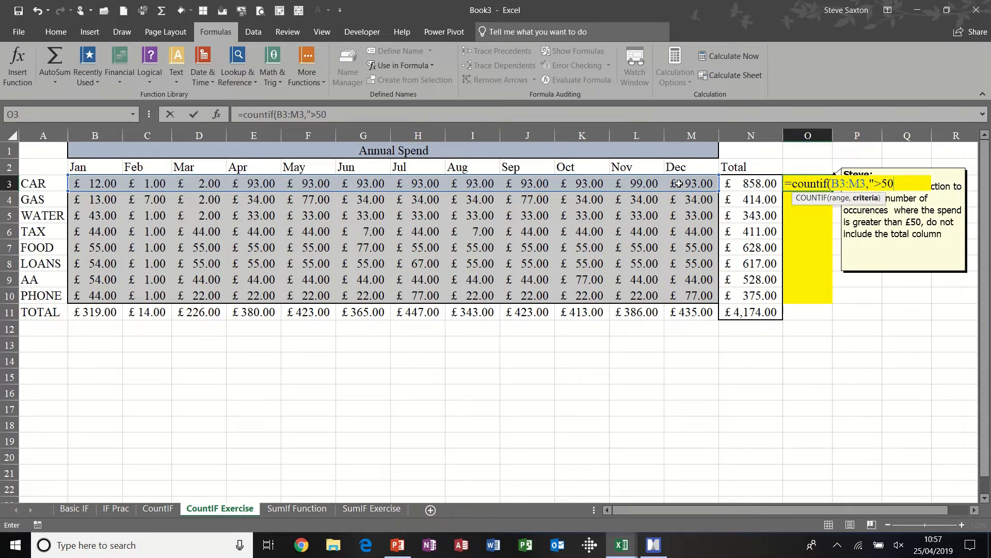
text("))
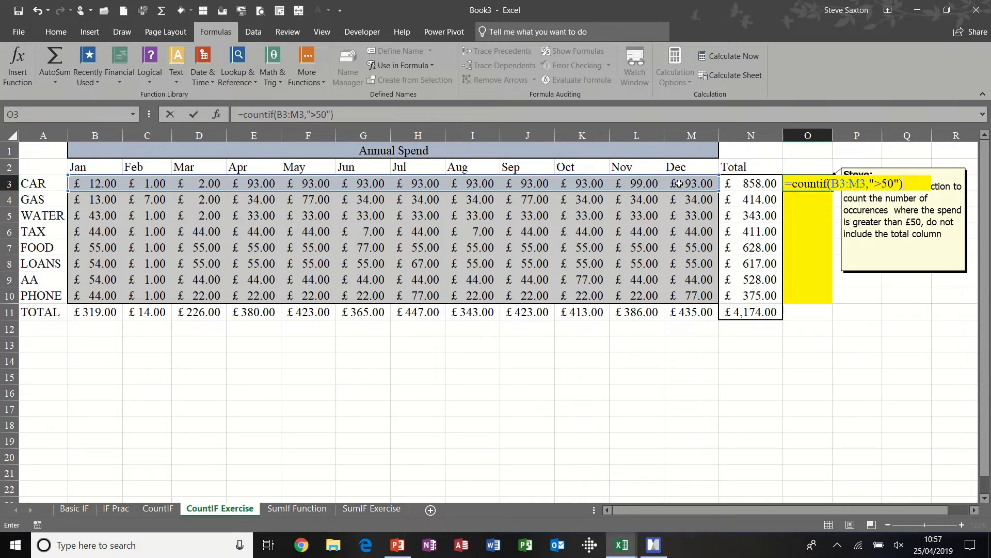
click(194, 115)
drag(832, 191, 823, 300)
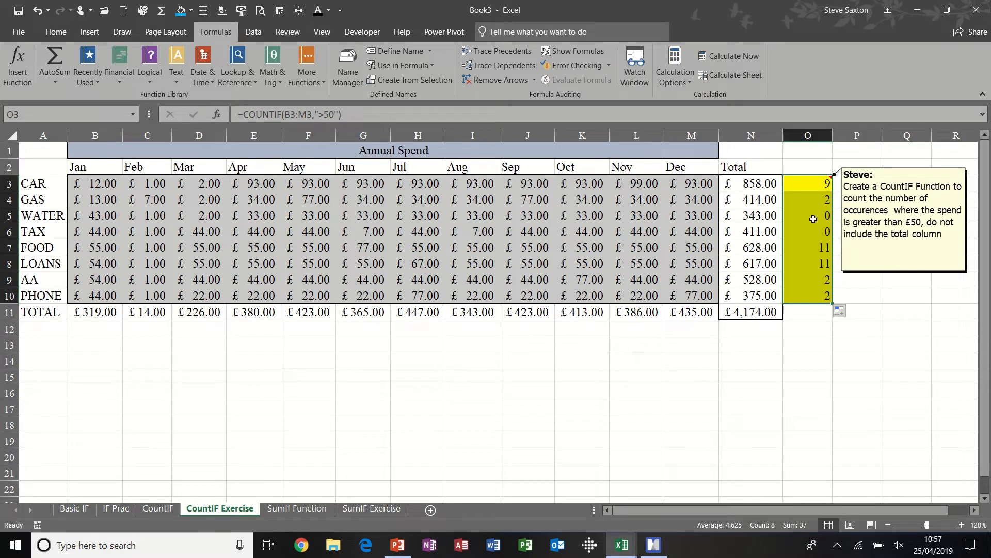
click(814, 183)
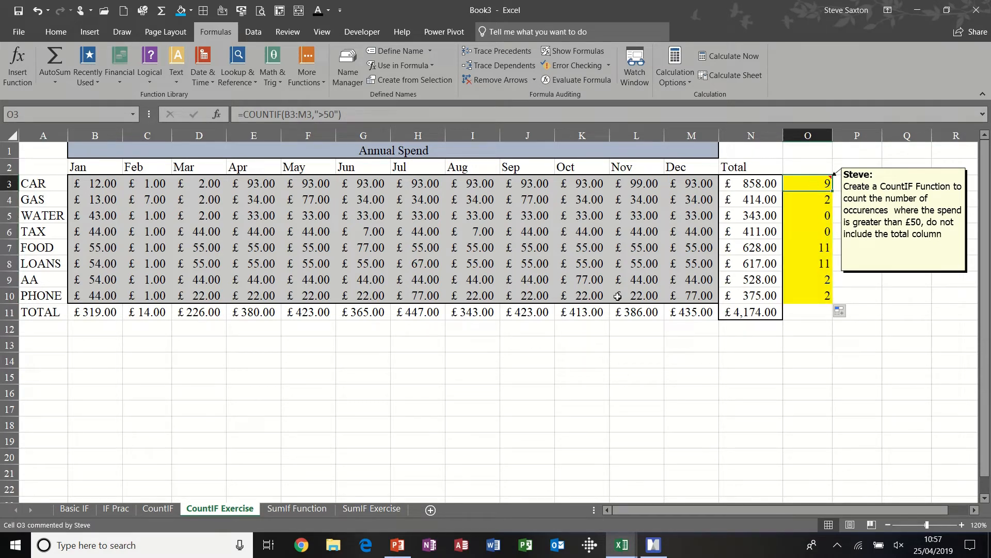
Step: On the SumIf Function sheet, examine the named location and students columns and the SUMIF formula in G2
click(305, 507)
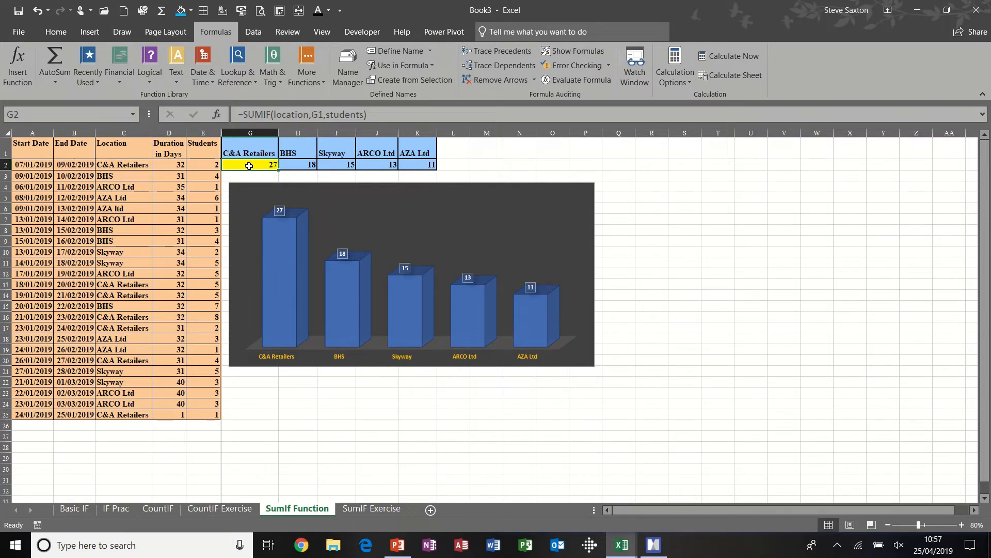
click(127, 133)
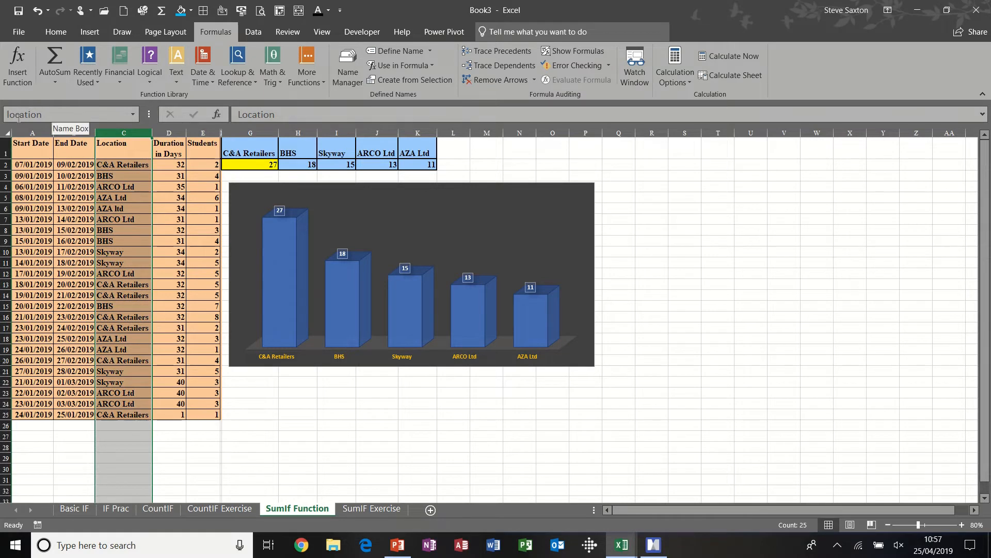
click(208, 133)
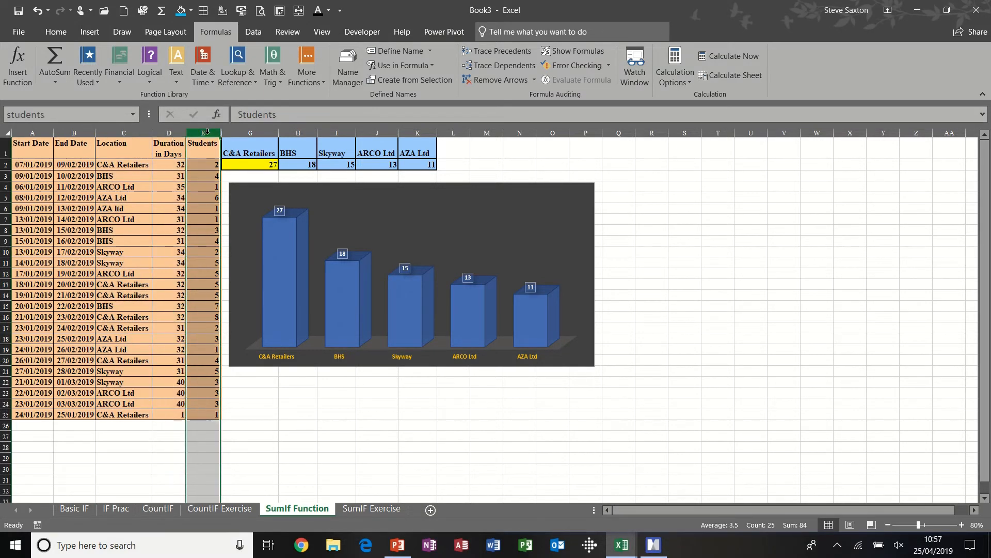
click(256, 167)
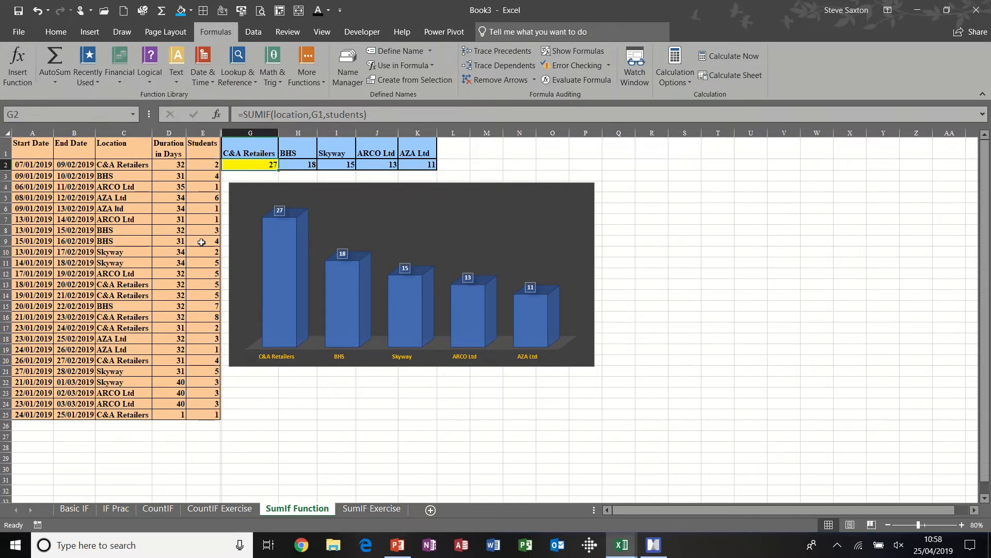
Step: Try 22 as the first C&A Retailers student number in E2, and undo the change
click(204, 163)
text(22)
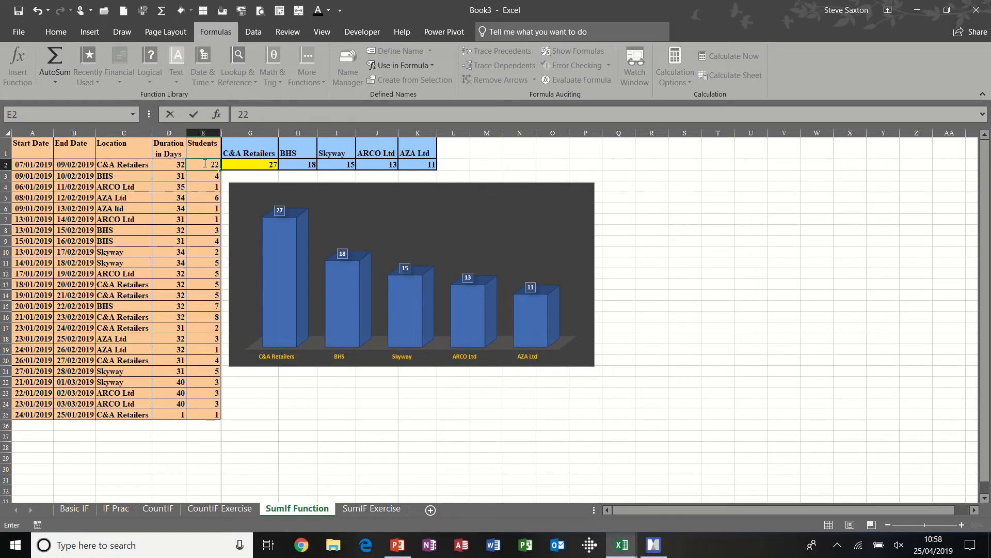
key(Return)
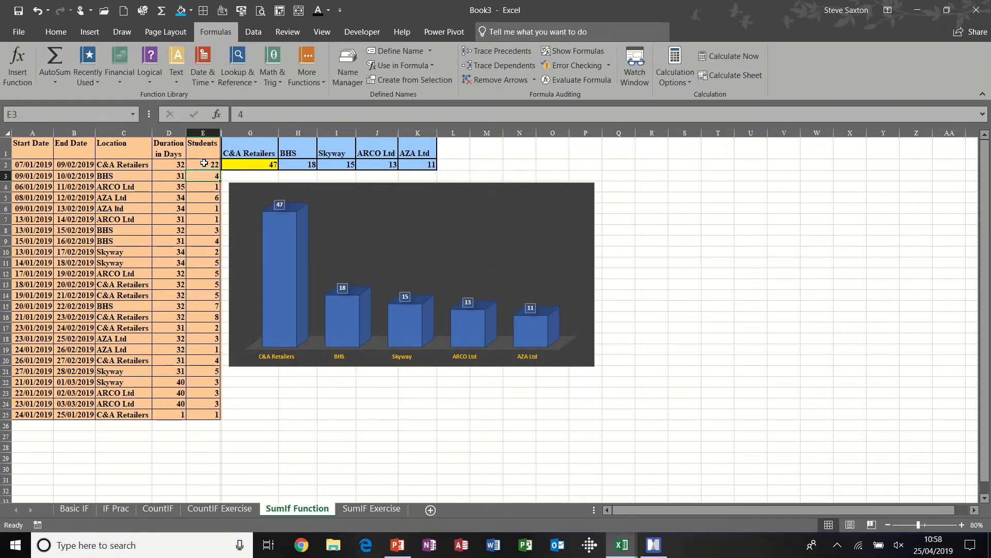
key(ctrl+z)
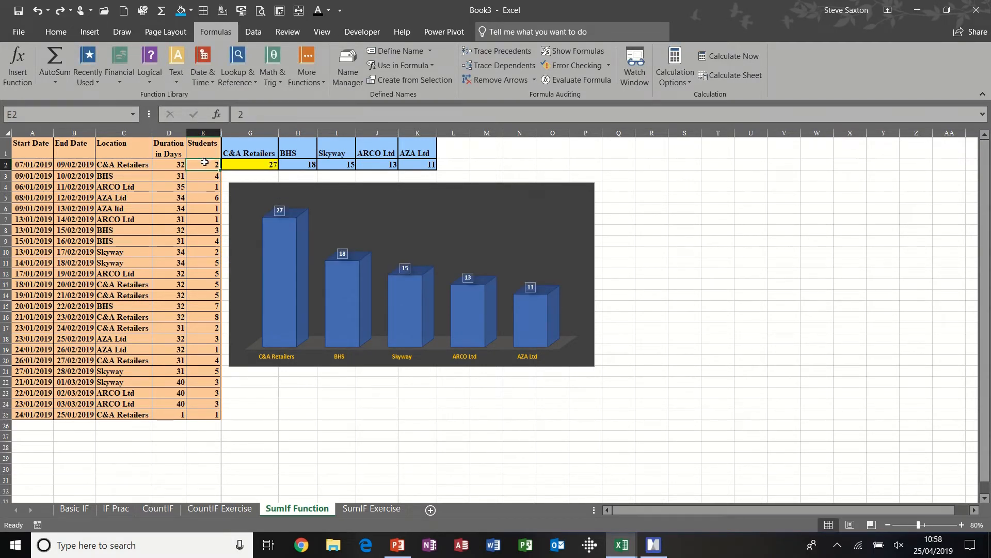
Step: Clear the totals in G2:K2, then rebuild them with =SUMIF(location,G1,students) in G2 filled across to K2
drag(234, 164, 419, 167)
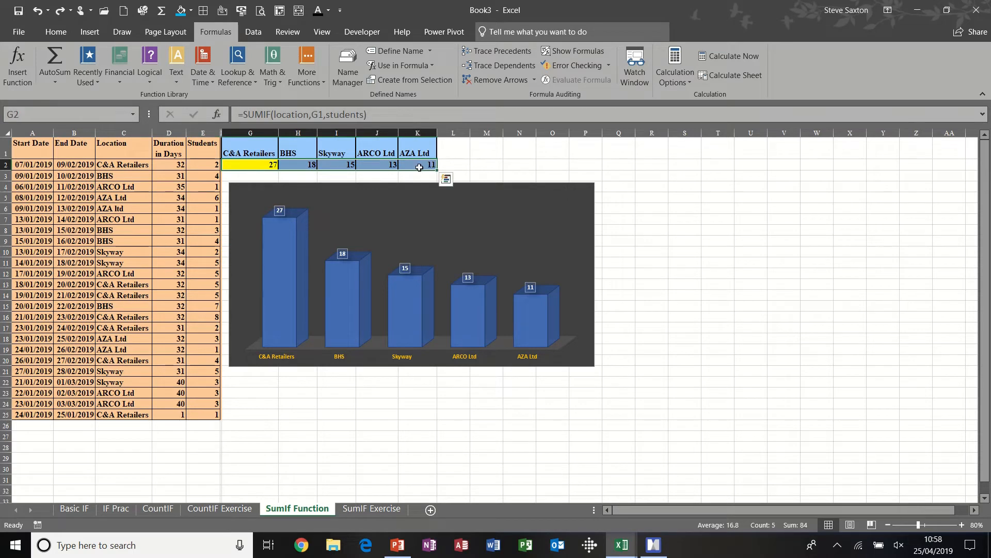
key(Delete)
click(261, 166)
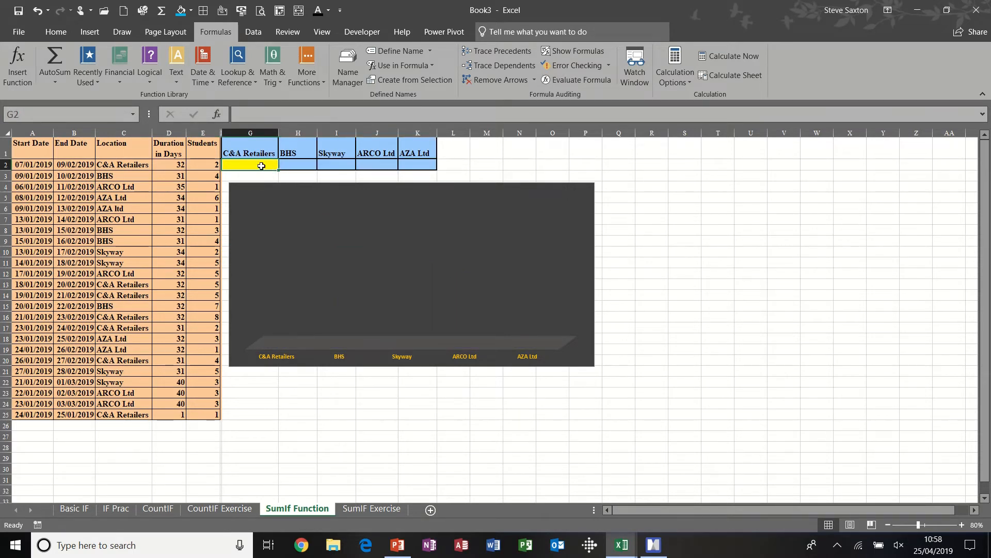
text(=sumif)
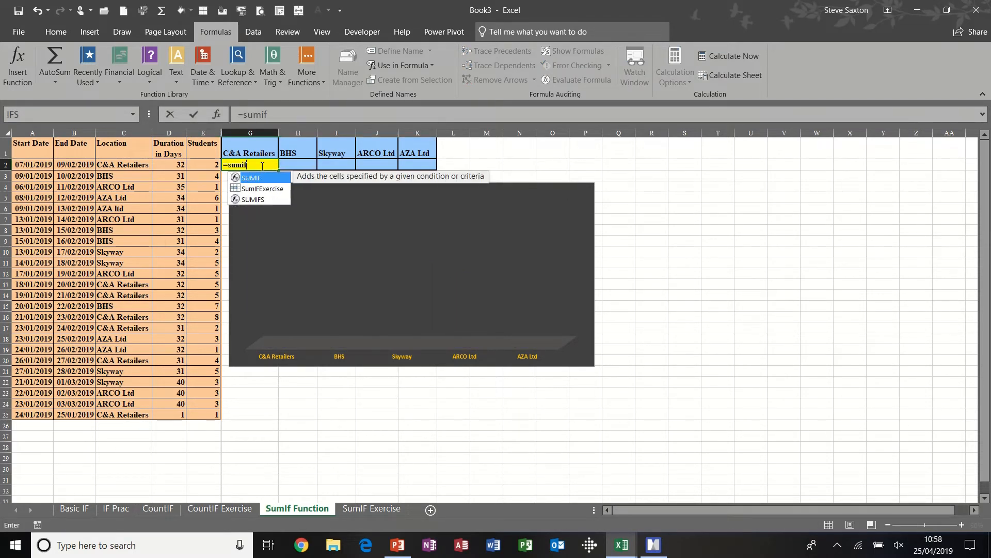
text(()
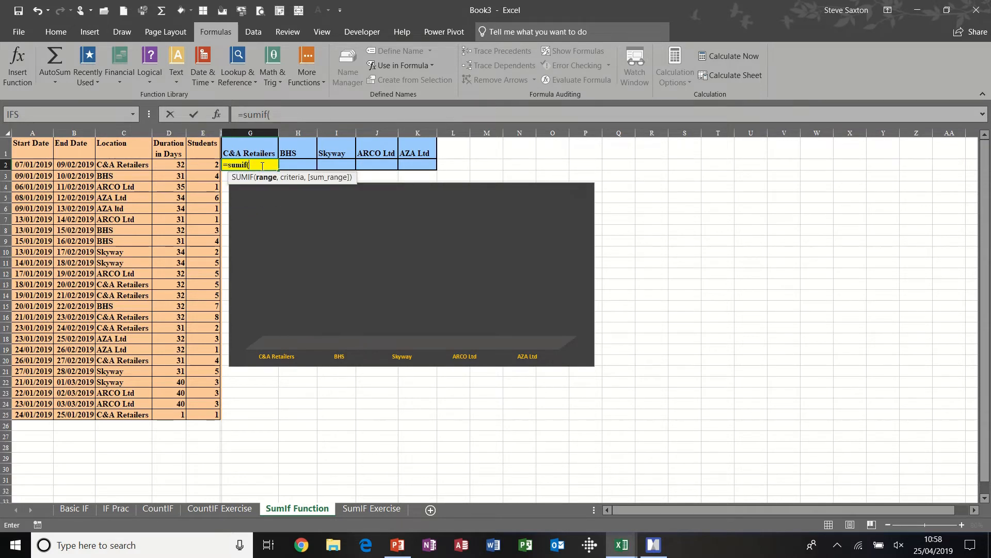
text(locati)
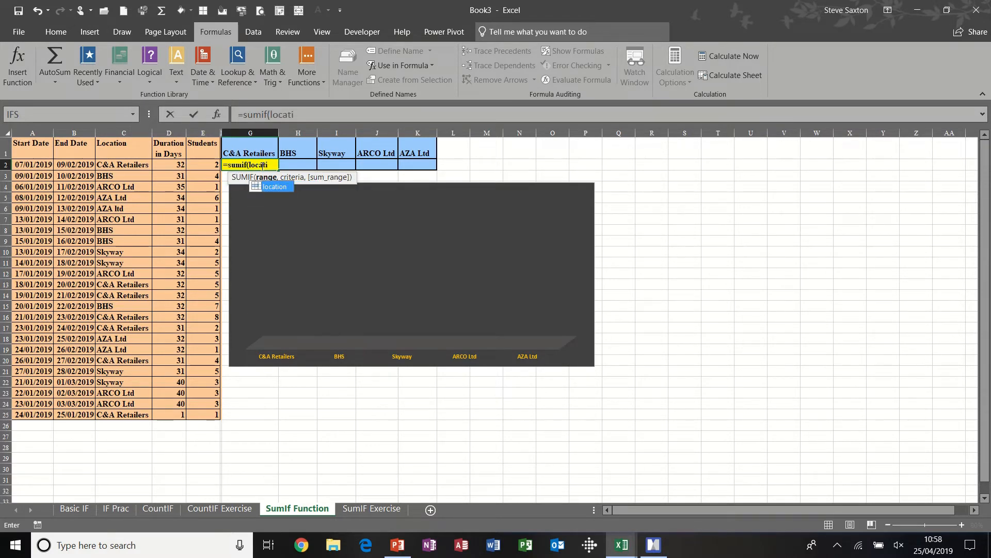
text(on)
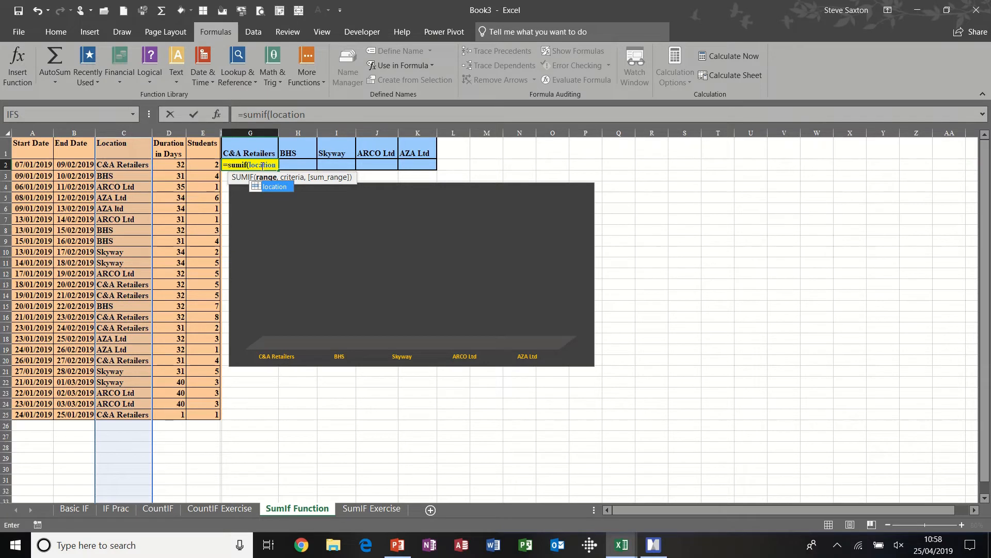
text(,)
click(261, 152)
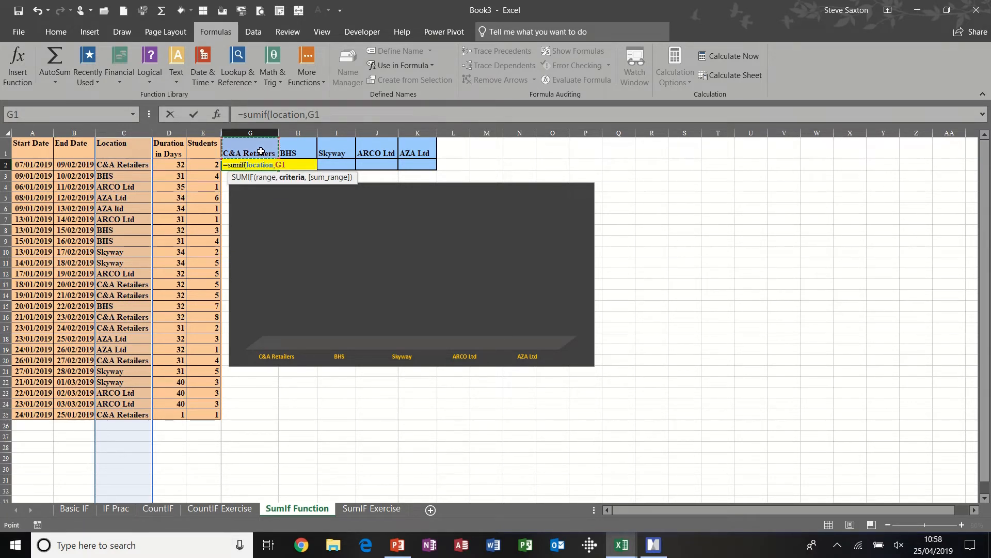
text(,)
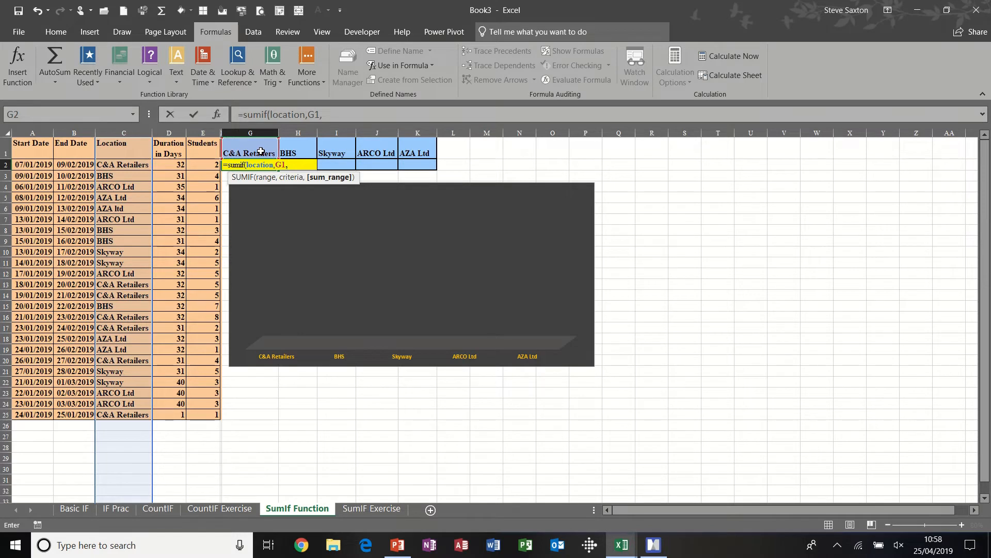
text(students)
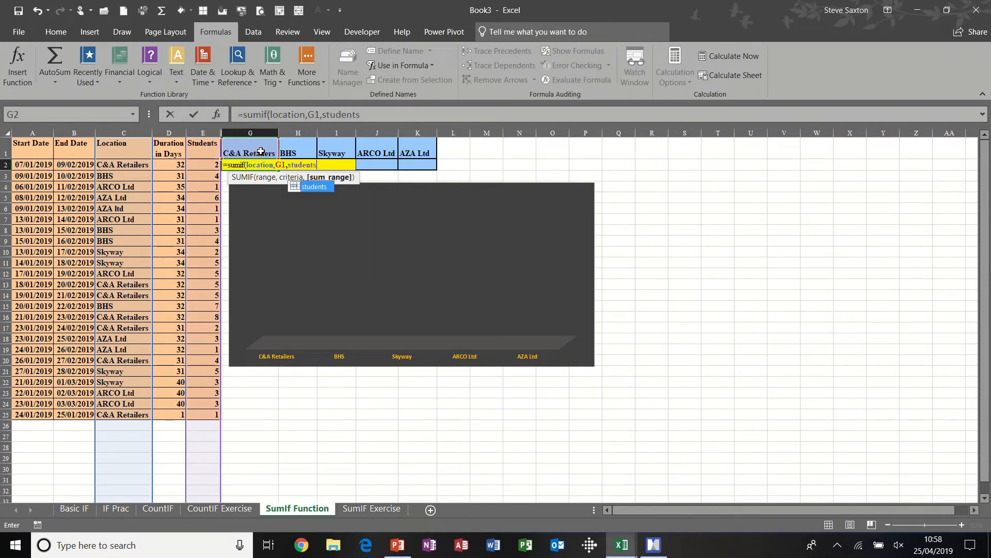
text())
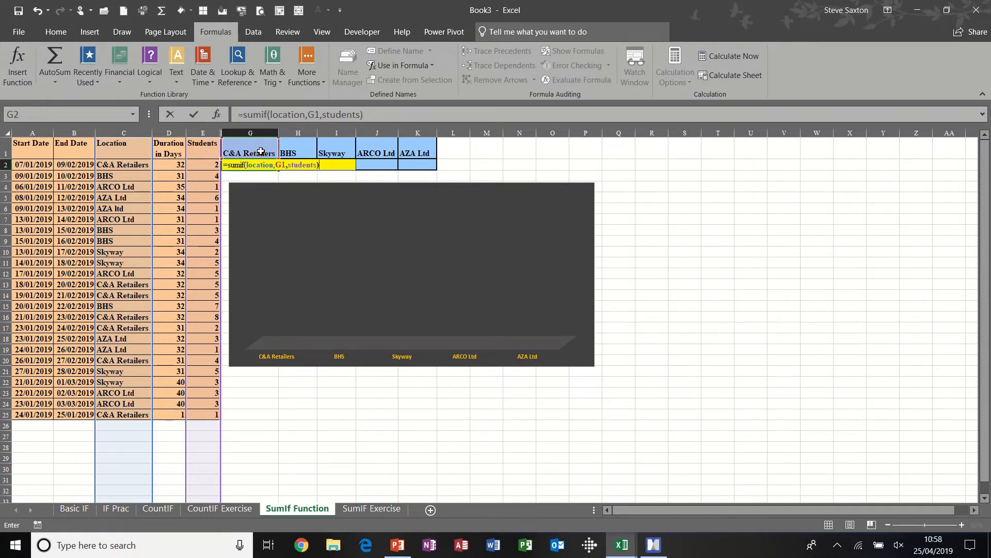
click(194, 114)
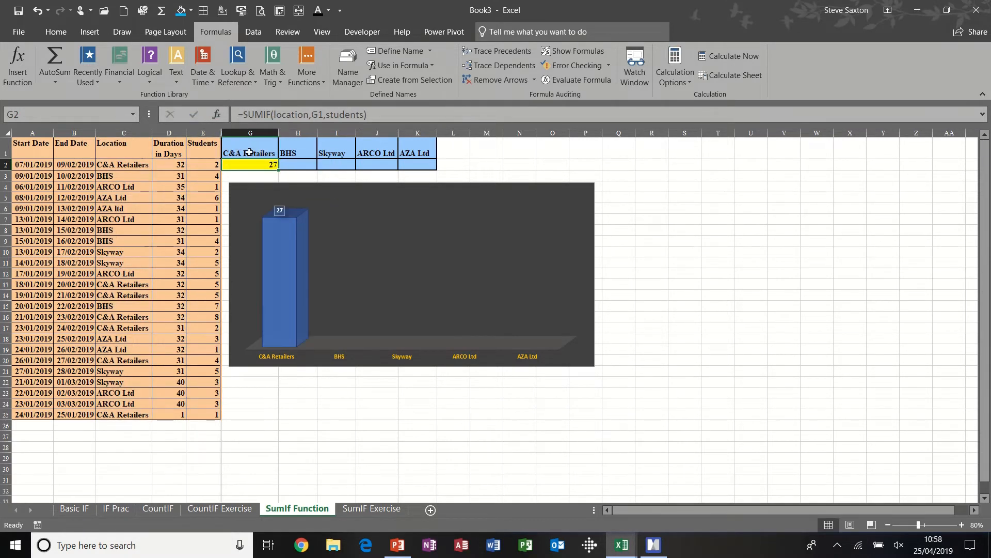
drag(279, 169, 418, 173)
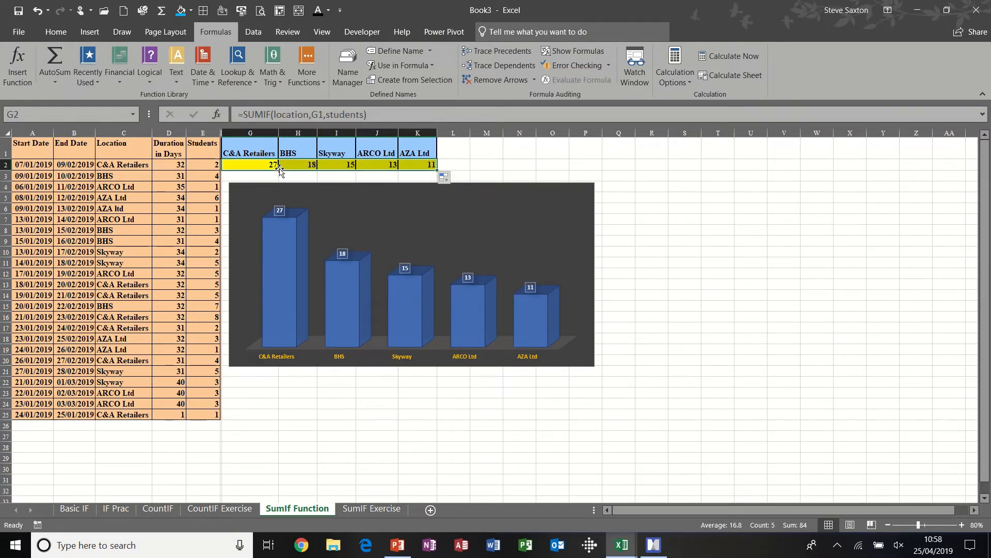
click(254, 167)
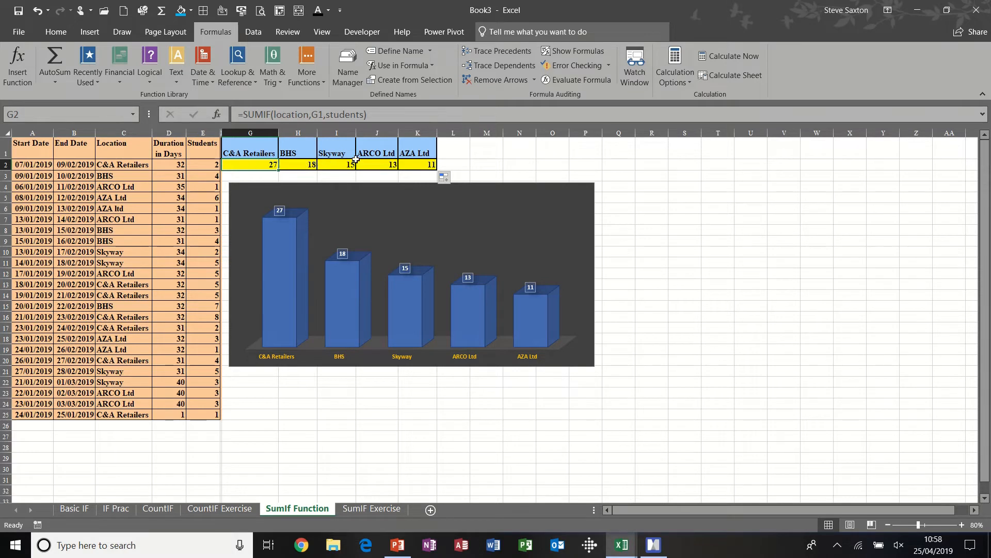
Step: Set the first BHS student number in E3 to 44
click(205, 177)
text(44)
key(Return)
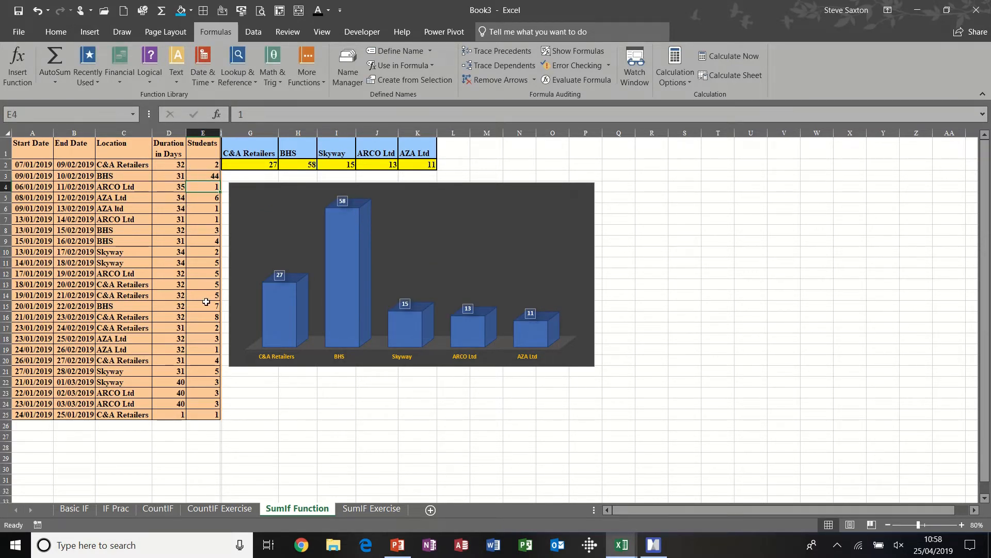
Step: On the SumIF Exercise sheet, examine the empty total cells C2:G2 and the named Item and Cost ranges
click(367, 512)
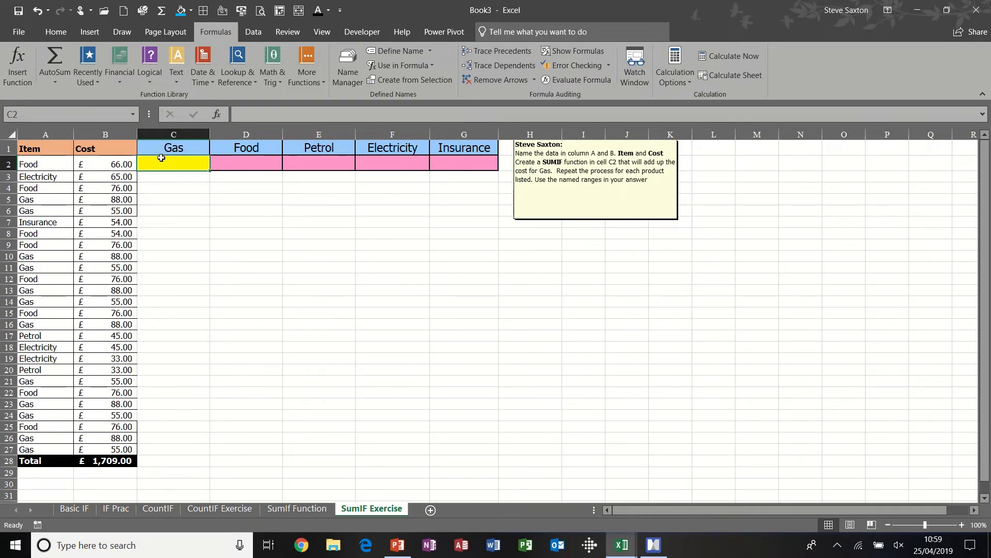
click(252, 163)
click(326, 160)
click(390, 159)
click(455, 160)
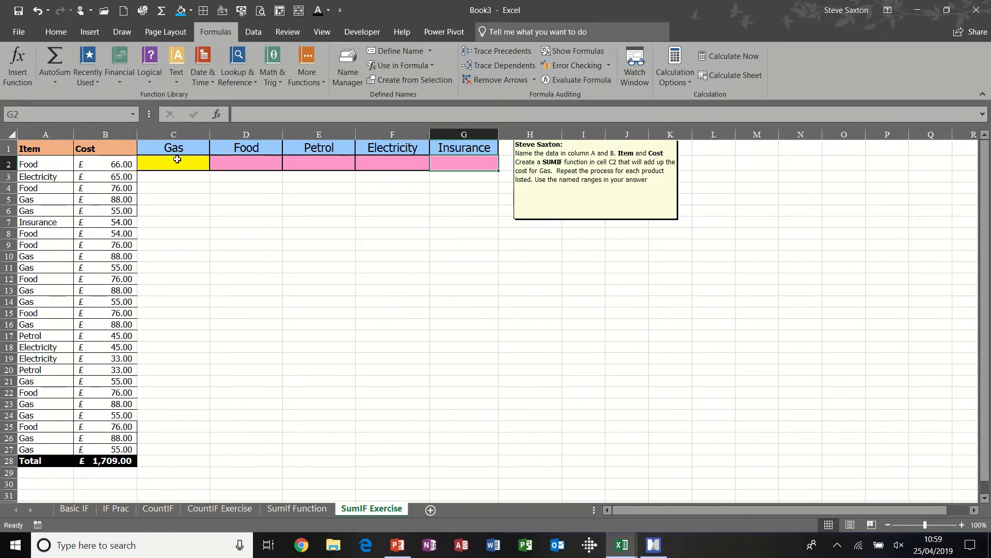
click(169, 163)
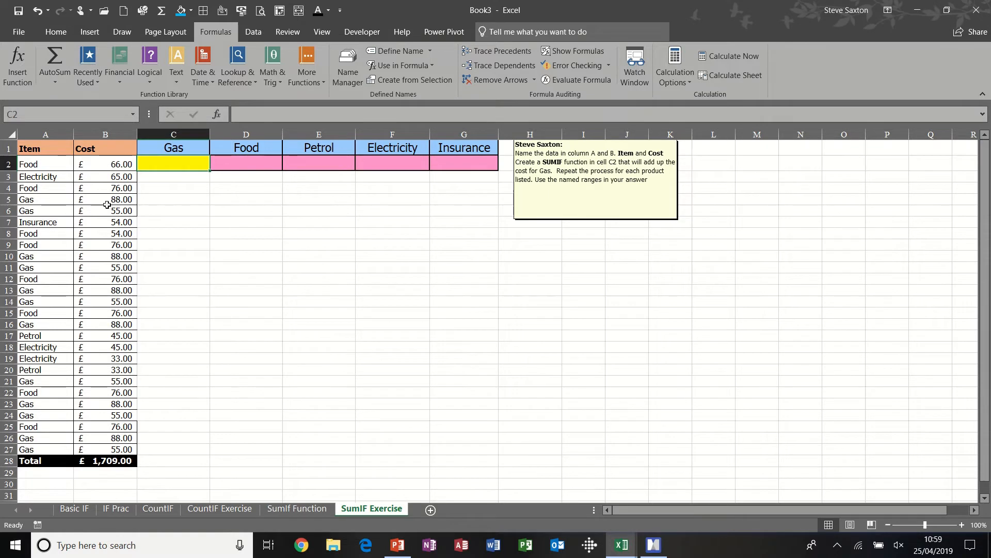
drag(41, 166, 46, 448)
drag(103, 166, 107, 447)
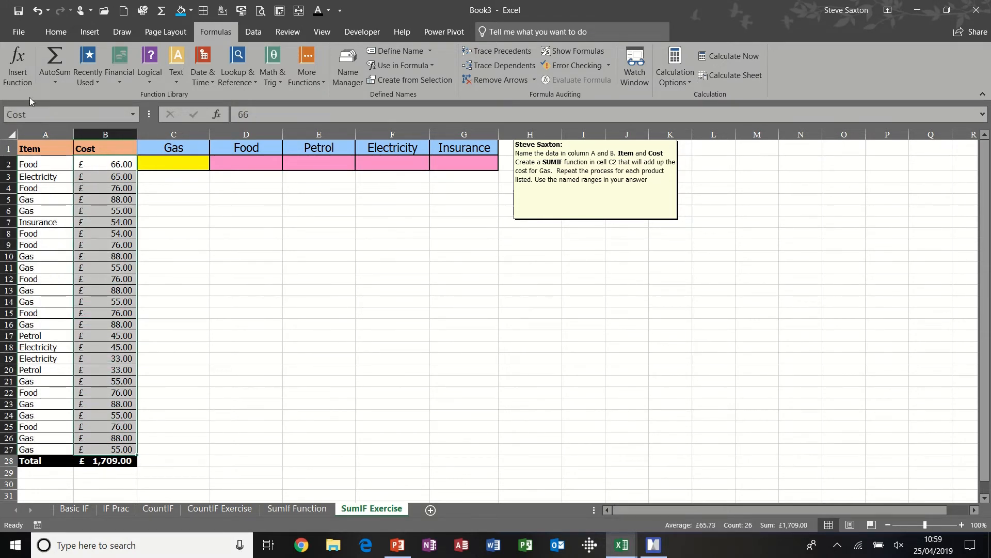
Step: Enter =SUMIF(Item,C1,Cost) in C2 to total the Gas cost and fill it across to G2
click(178, 163)
text(=s)
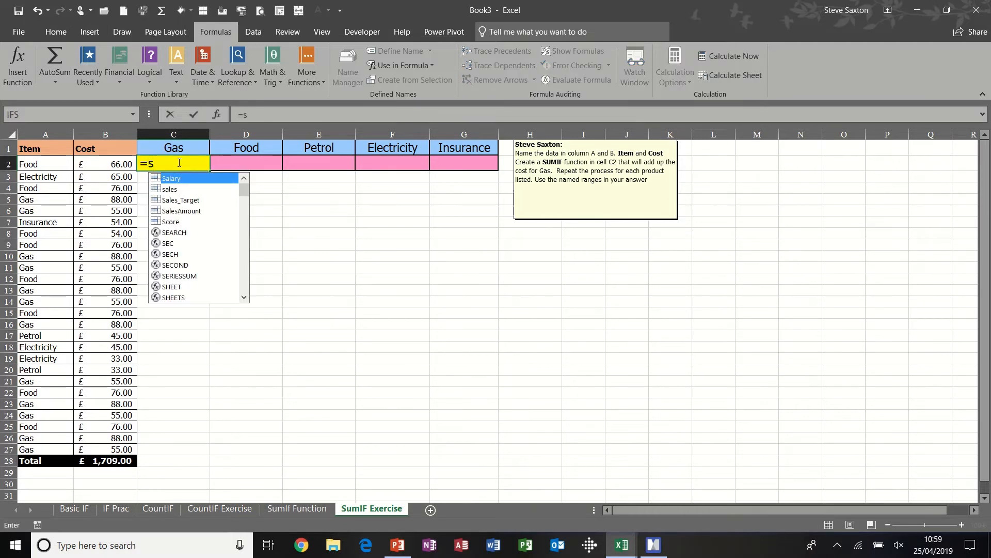
text(umif()
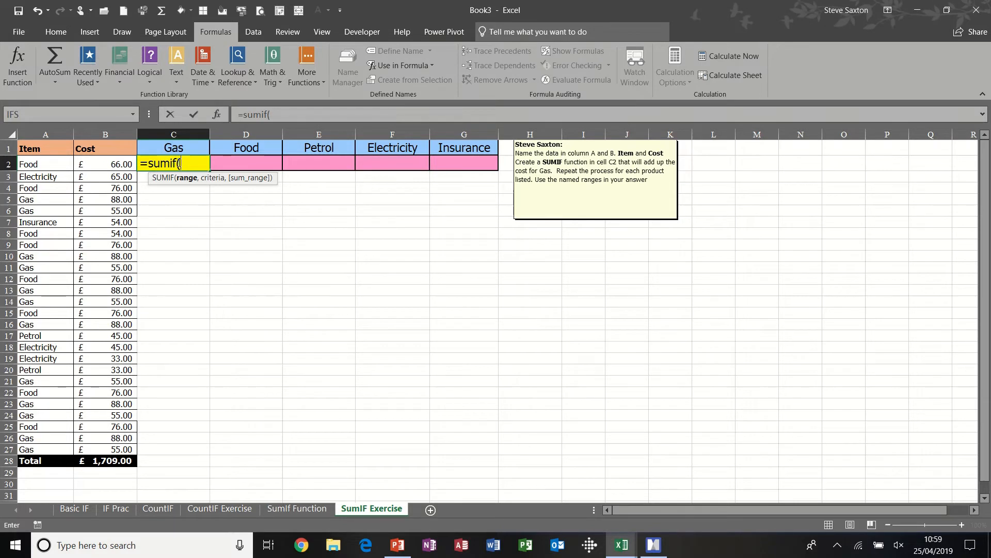
text(item)
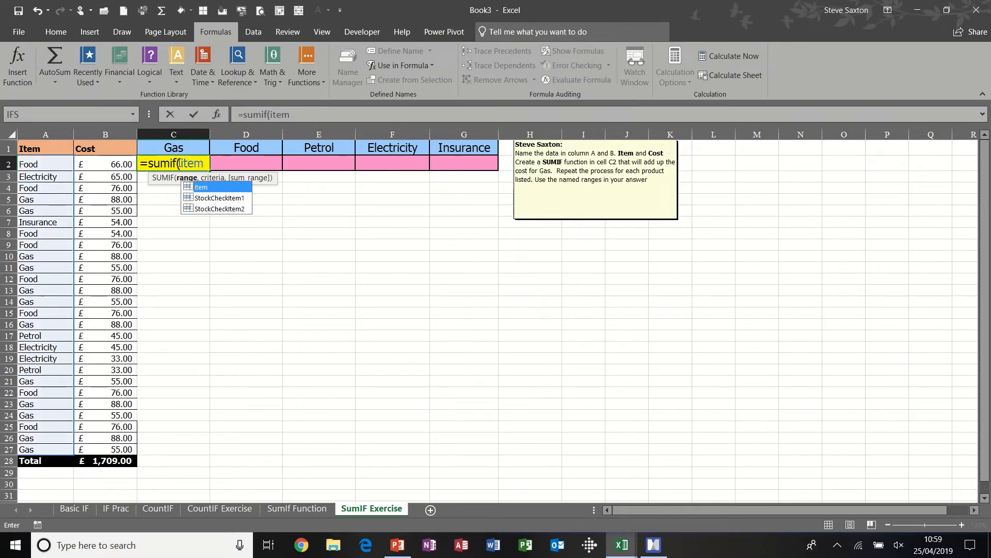
text(,)
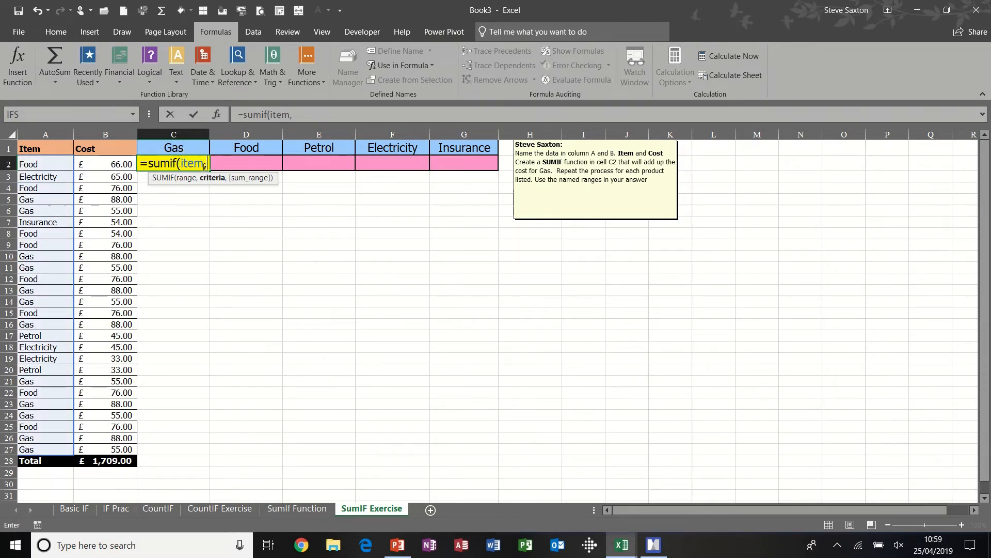
click(174, 148)
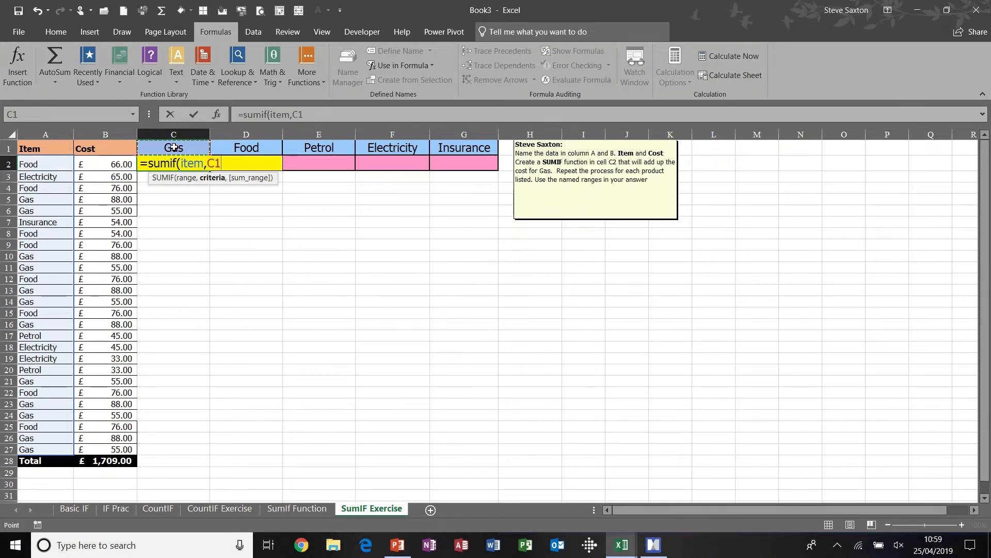
text(,)
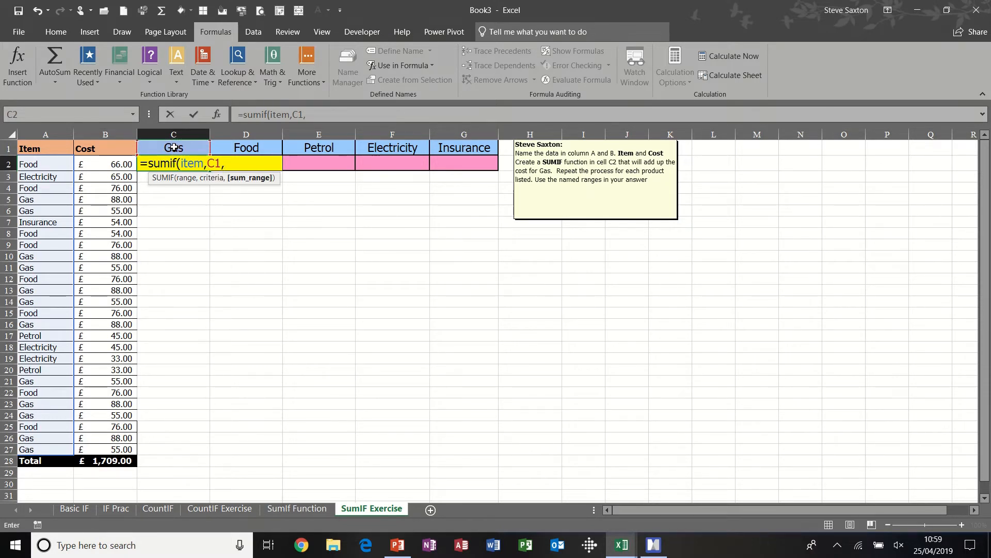
text(cost)
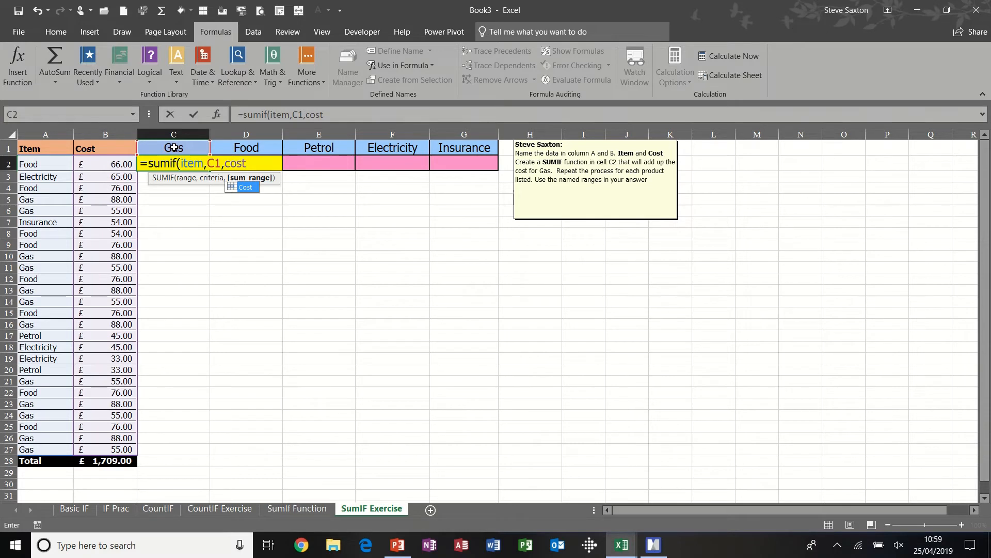
text())
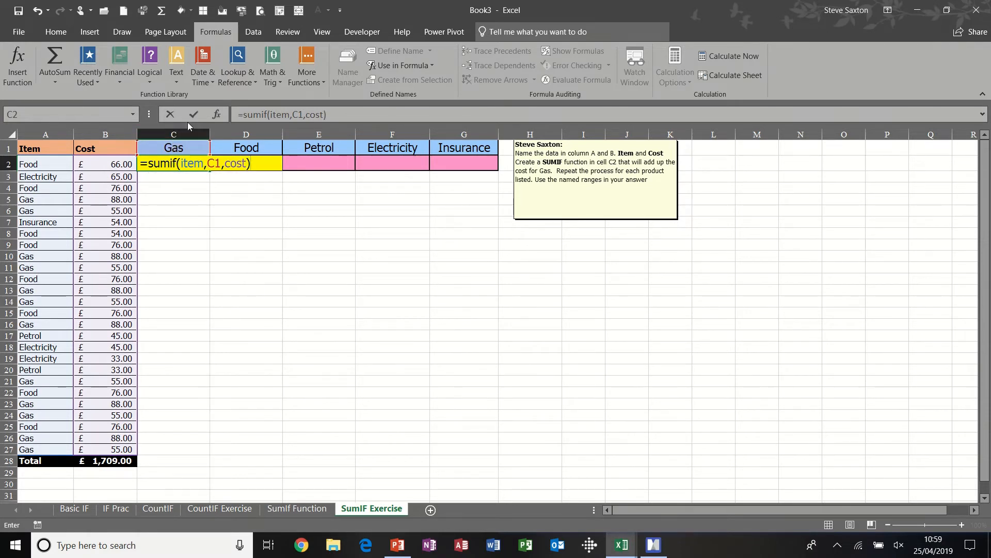
click(194, 116)
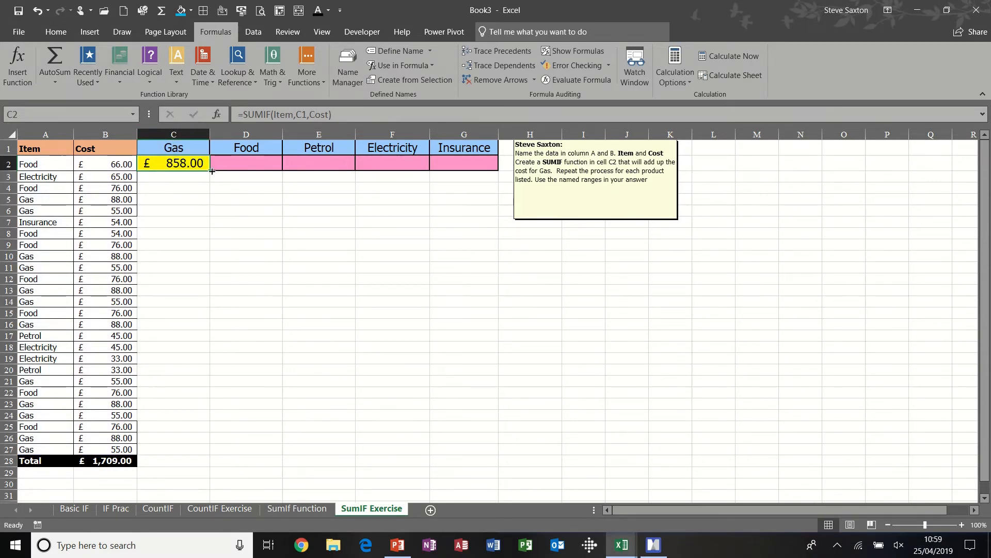
drag(211, 171, 474, 172)
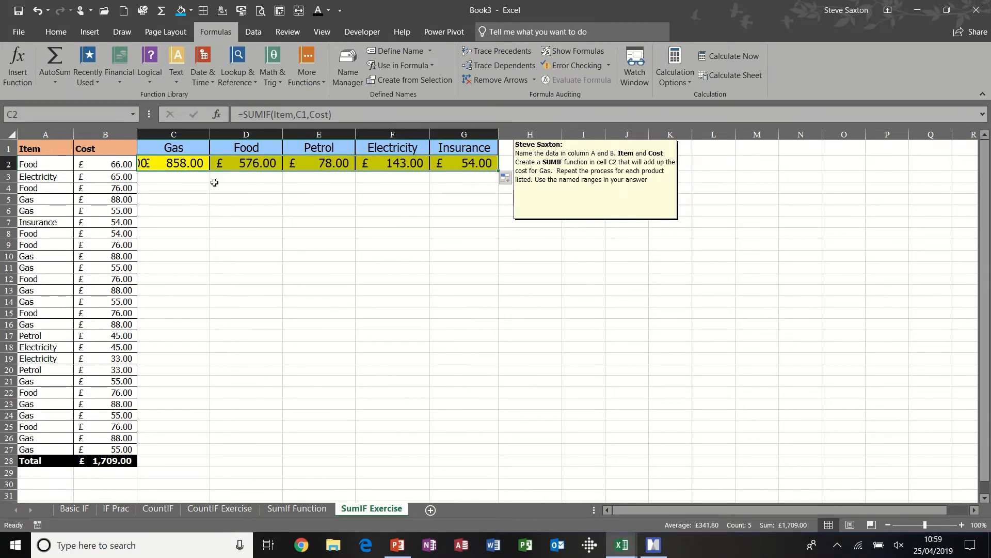
Step: Insert a 2-D clustered column chart from C1:G2 and place it just below the totals
drag(175, 149, 440, 157)
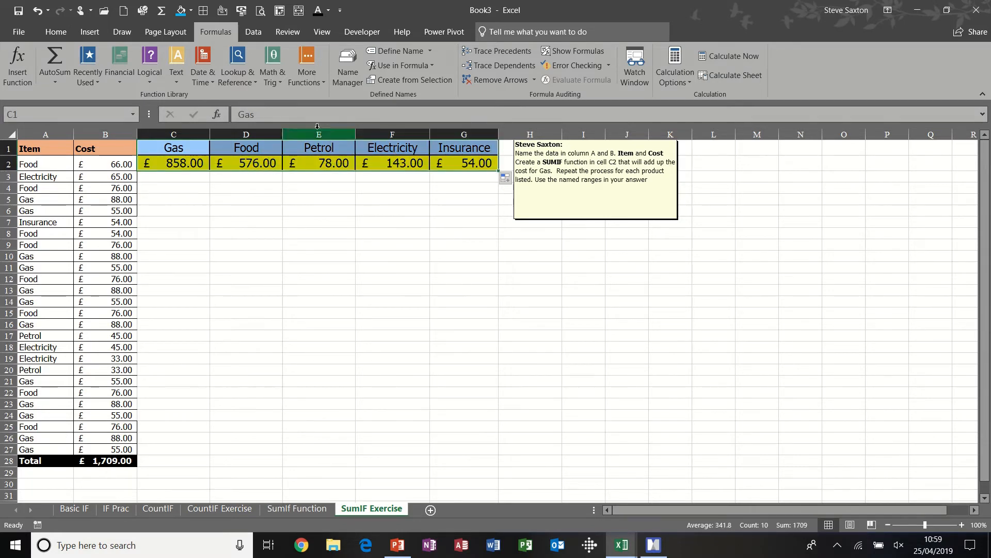
click(95, 34)
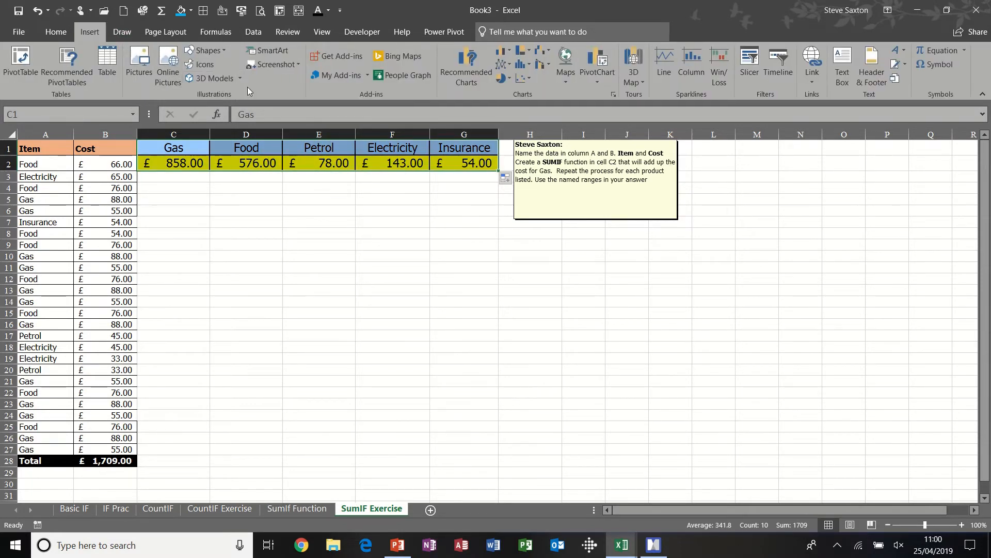
click(501, 52)
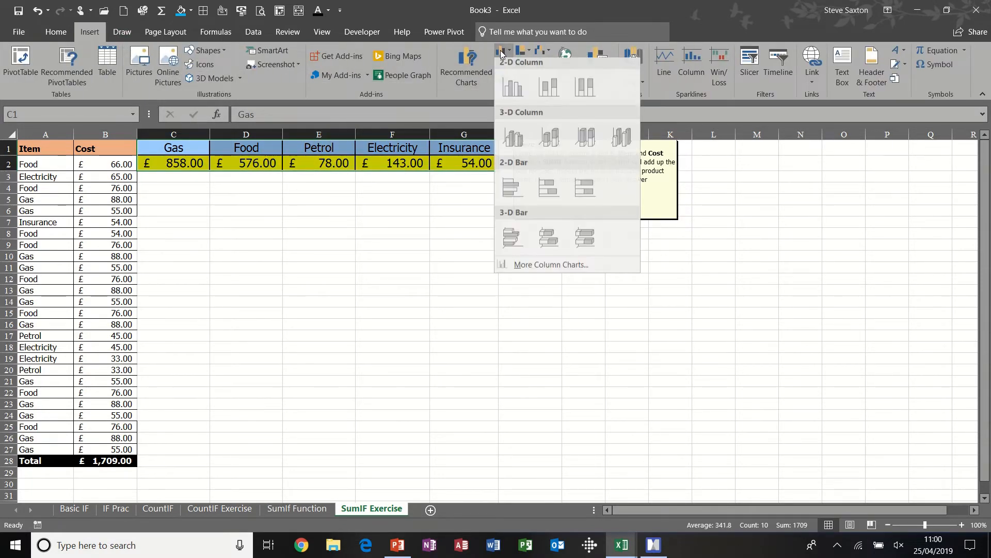
click(513, 87)
drag(419, 238, 247, 197)
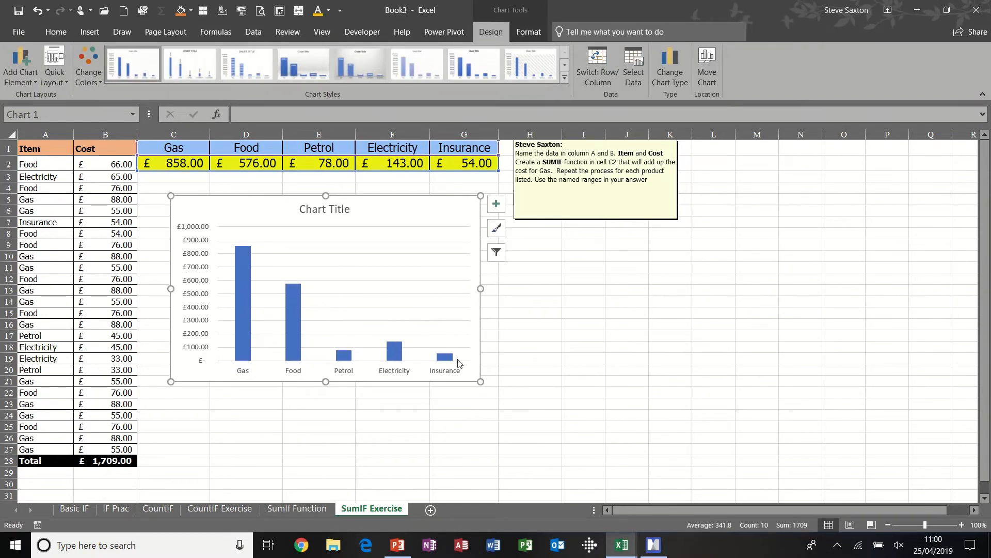
Step: Add data labels to the chart's columns and change the chart title to My Spend
right_click(244, 283)
click(290, 372)
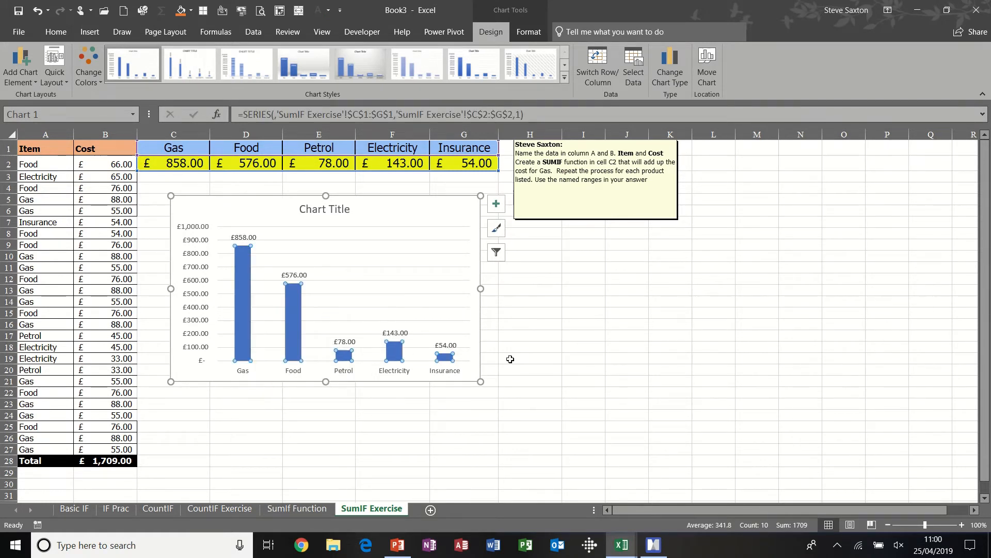
click(335, 210)
text(My Spend)
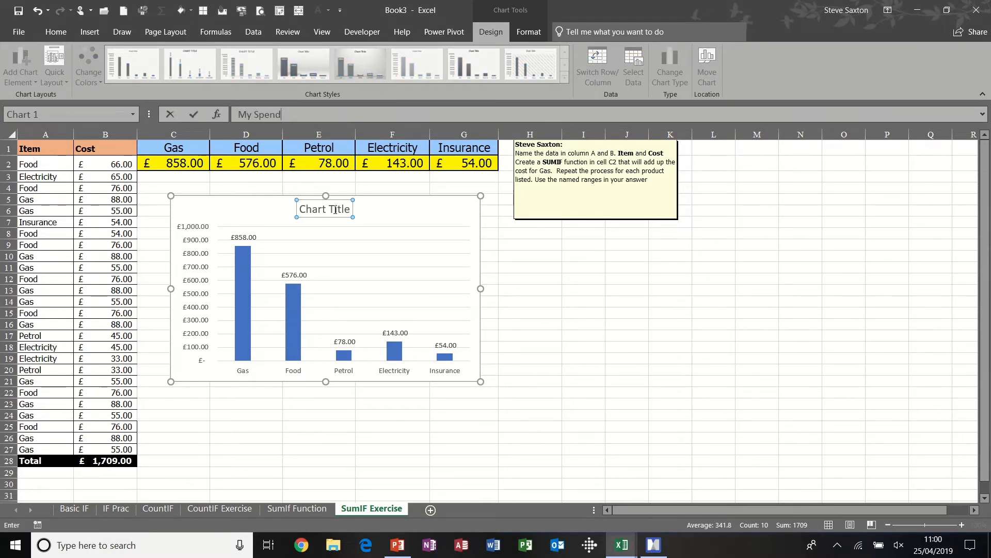
key(Return)
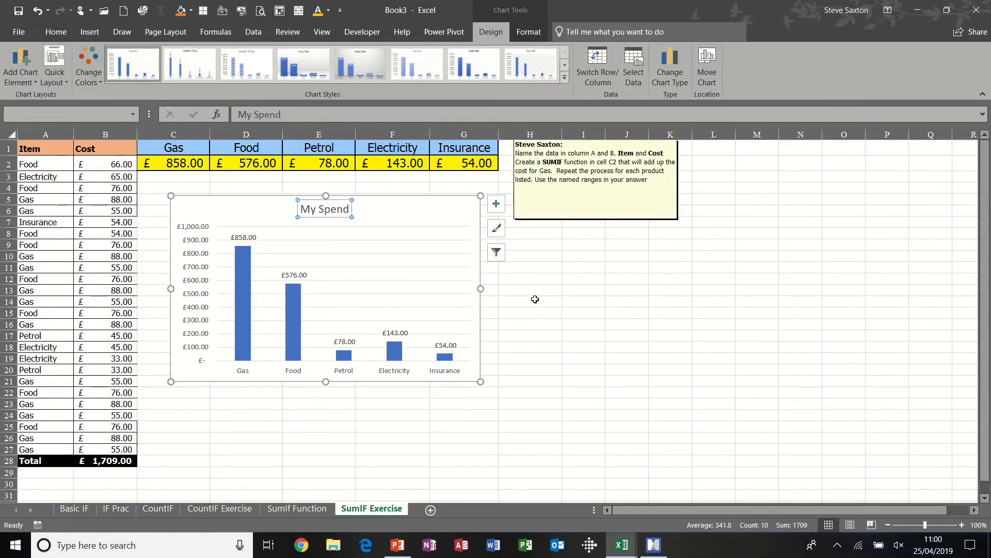
Step: Leave the chart title and deselect the My Spend chart
click(535, 300)
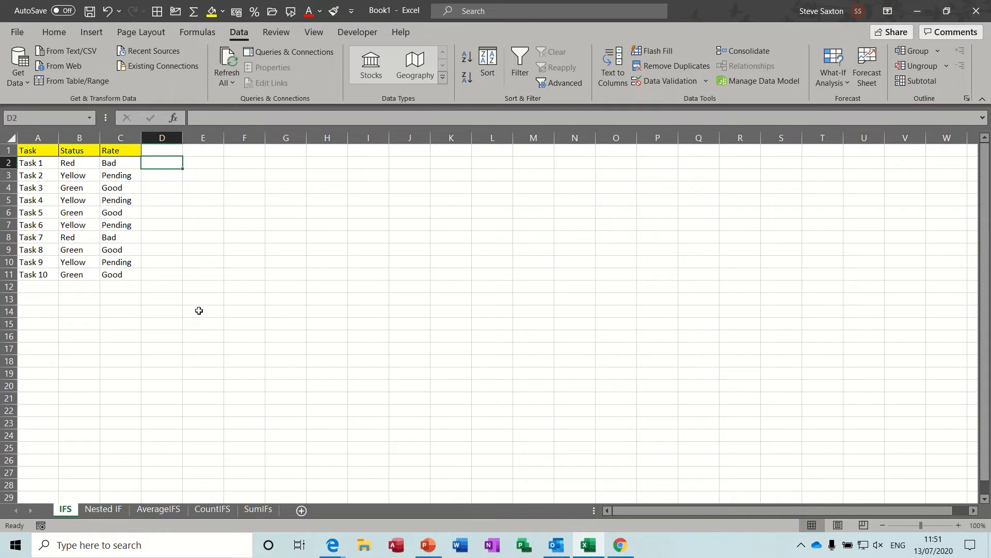
Step: On the IFS sheet, examine the existing IFS formula in C2 and the Status values in column B that it tests
click(112, 163)
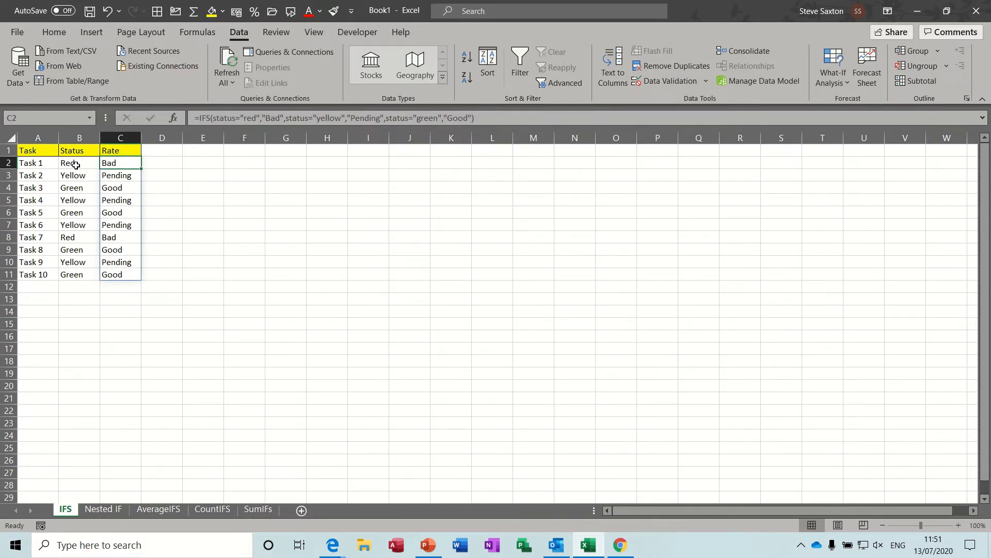
click(77, 165)
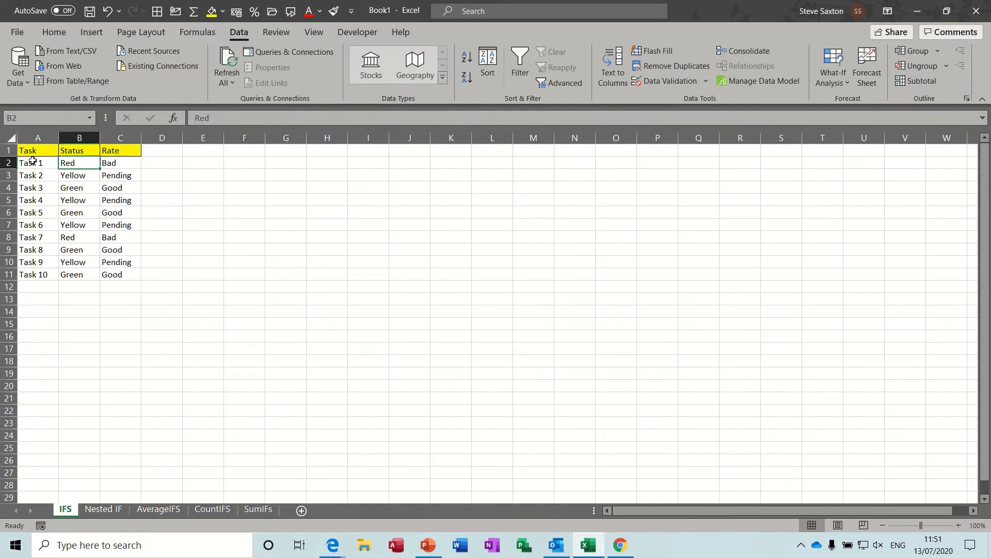
click(79, 174)
click(80, 163)
click(79, 176)
click(80, 163)
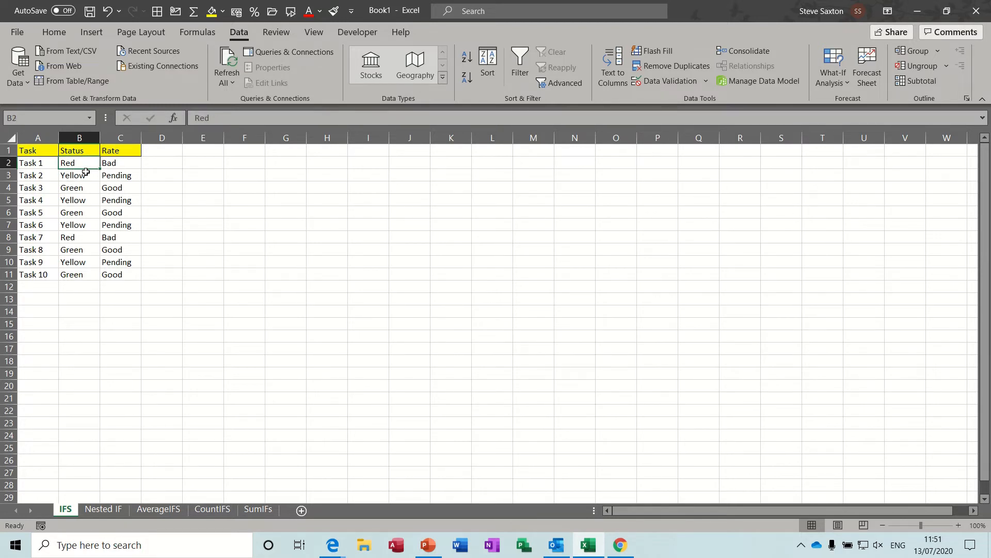
click(115, 164)
key(ctrl+shift+Down)
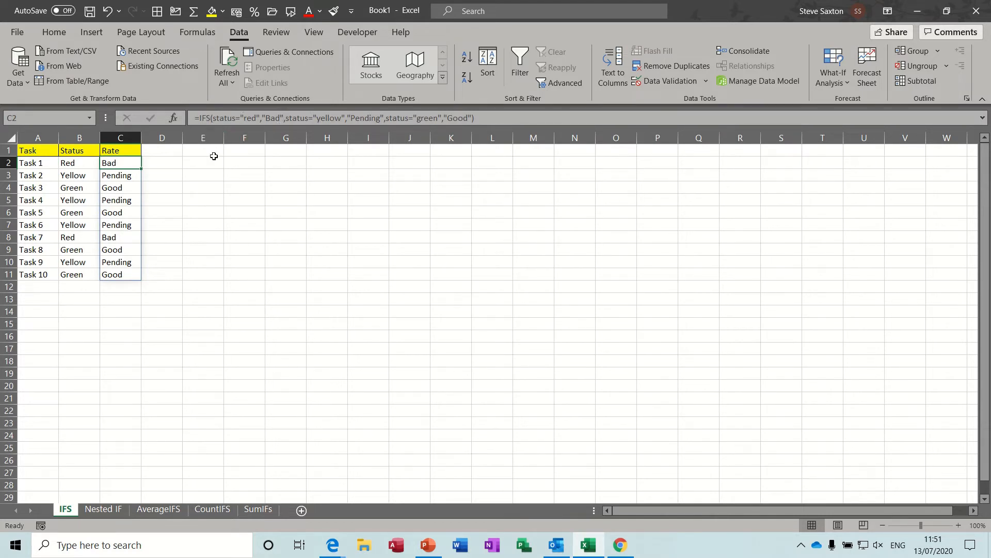
Step: Begin an IFS formula in D2 that tests the named range with status="red" and returns "Bad"
click(165, 164)
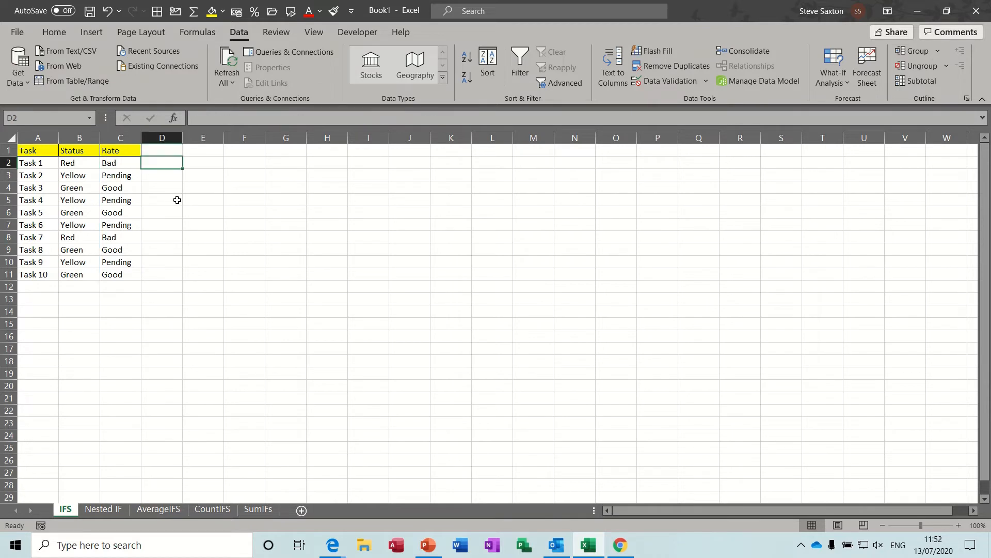
text(=ifs()
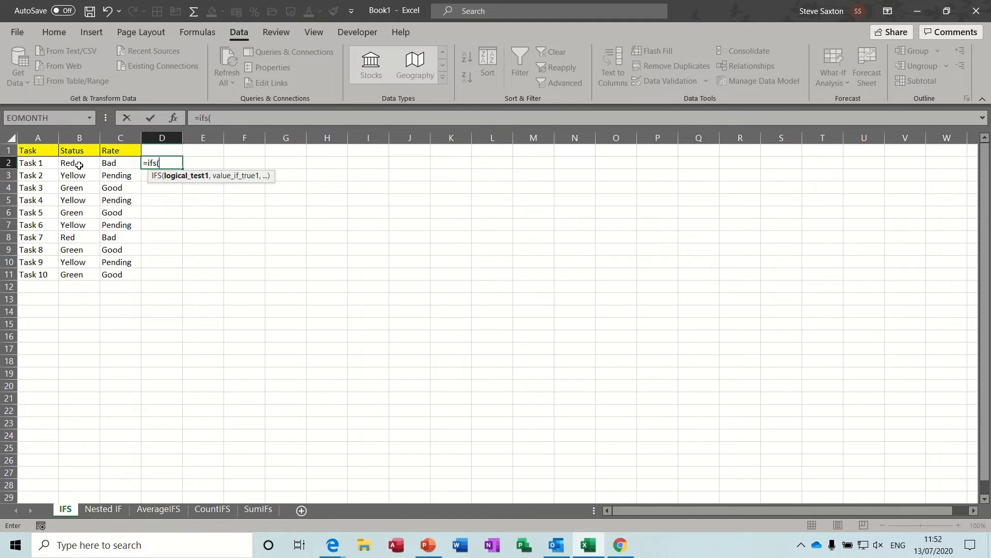
text(status)
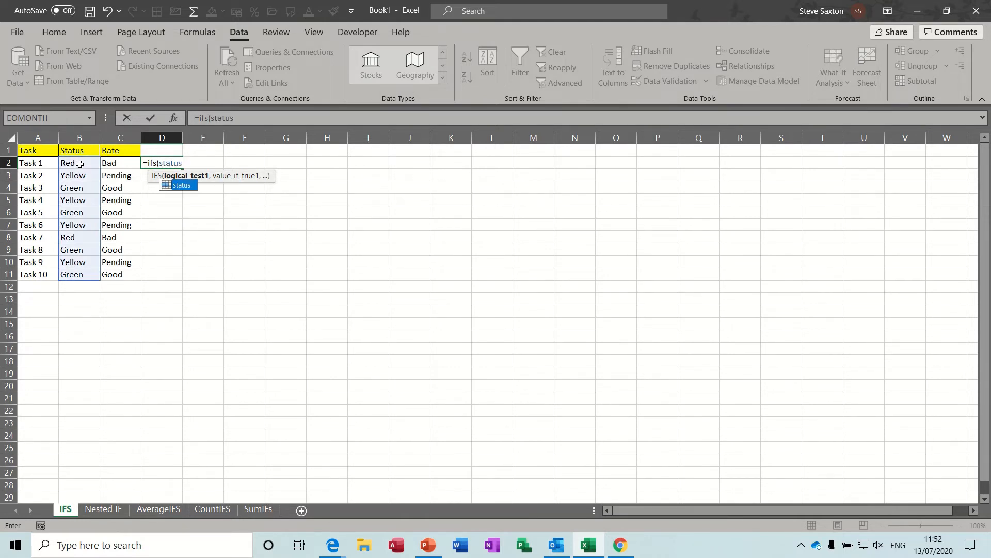
text(=)
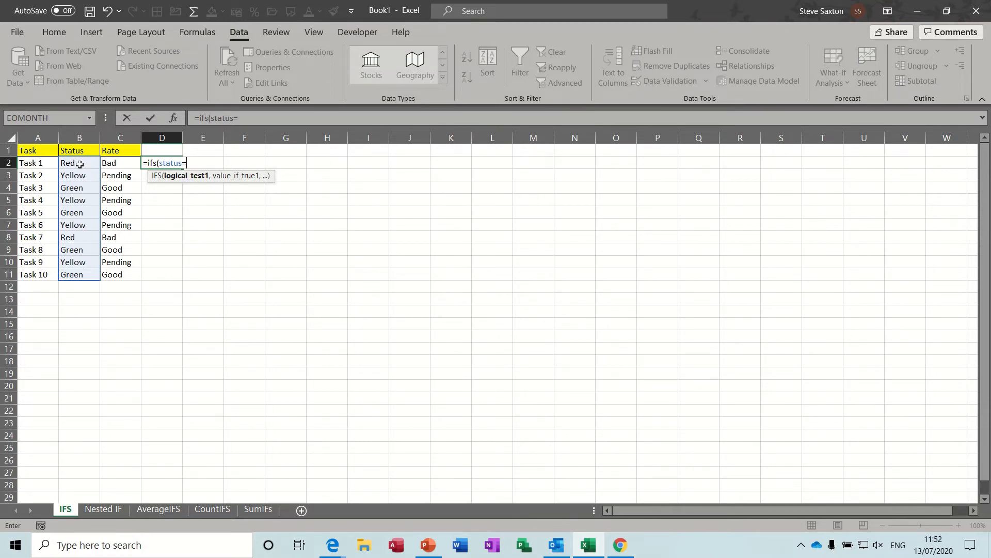
text("red",)
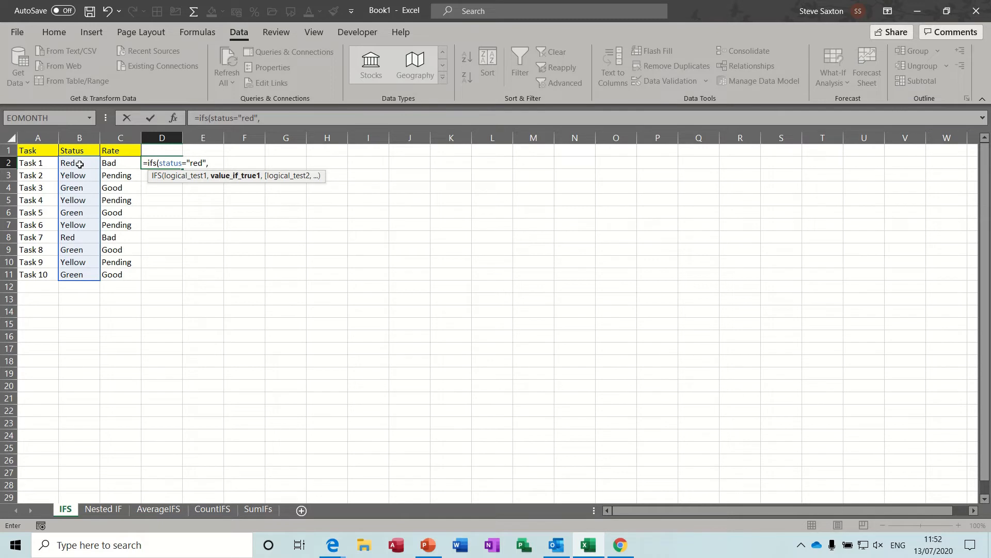
text("Bad",)
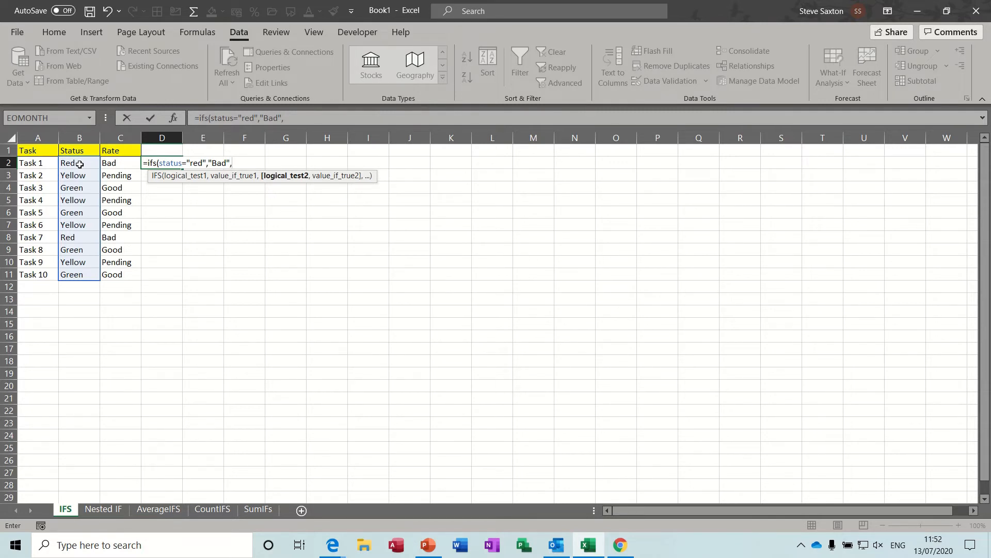
Step: Extend the D2 formula with a second test, status="yellow", that returns "Pending"
text(stat)
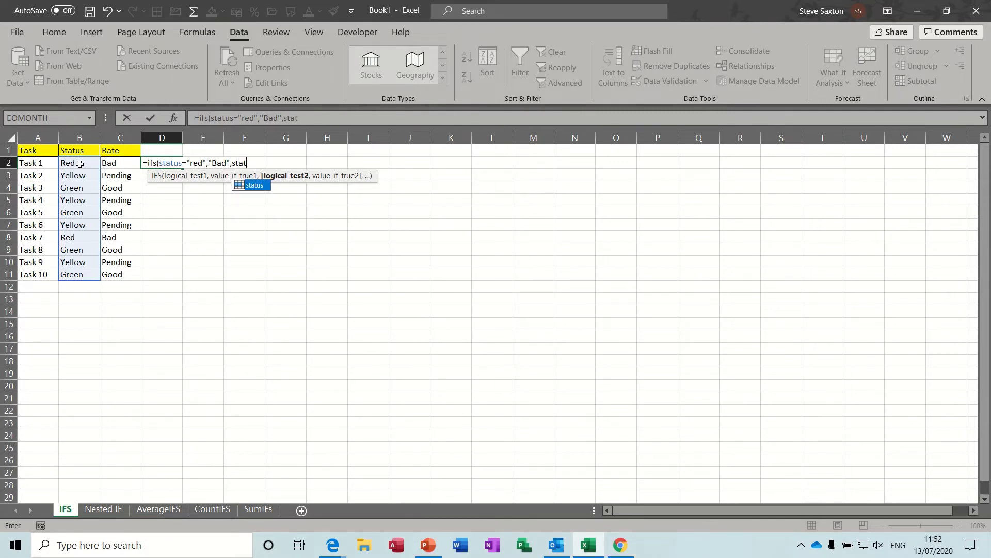
text(us=)
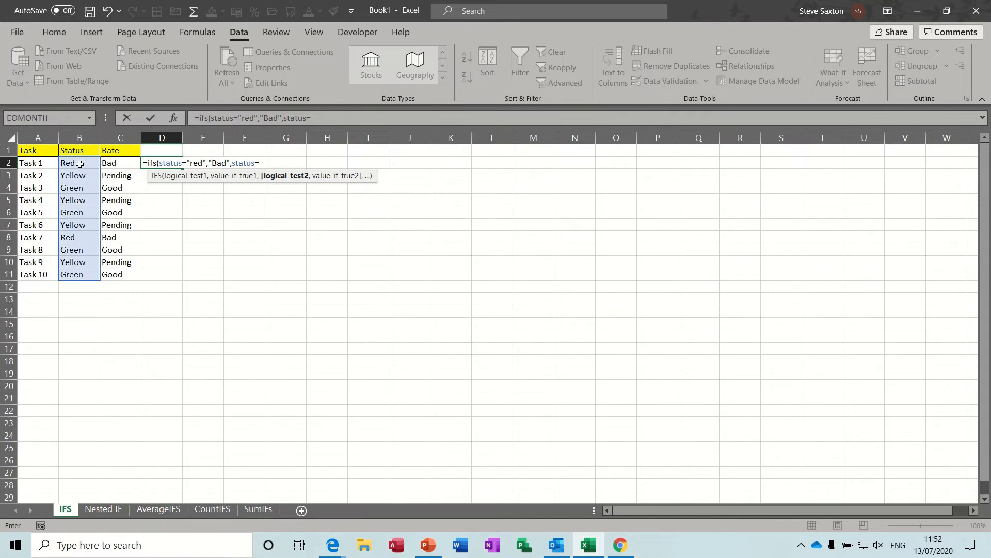
text(Y)
key(BackSpace)
text("yellow",)
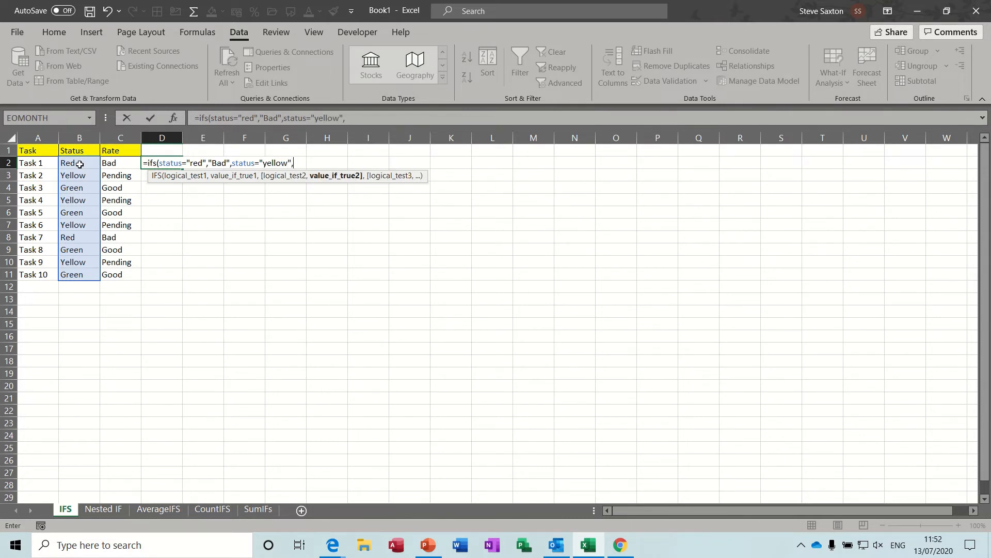
text("Pending",)
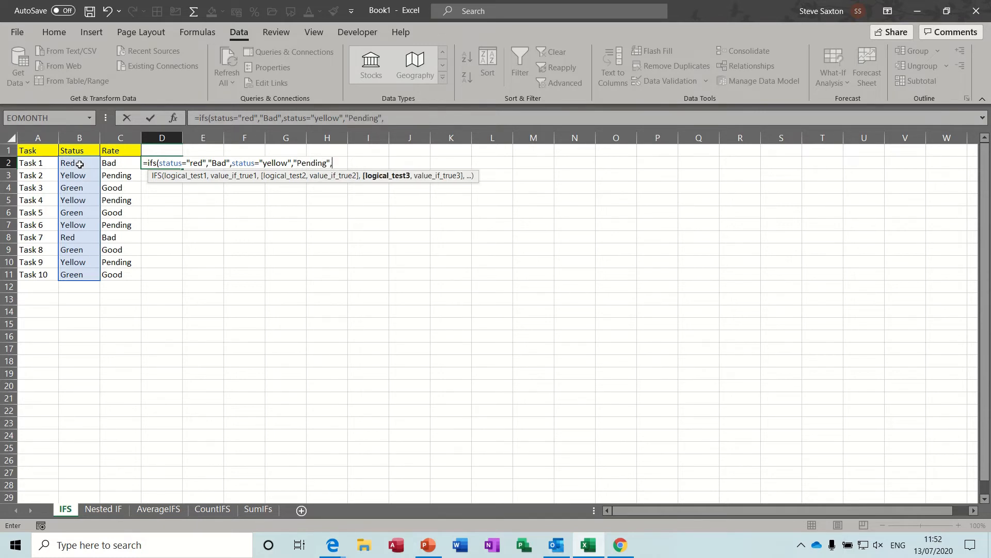
Step: Complete the D2 formula with a third test, status="Green", returning "Good", and enter it so it spills down the column
text(sta)
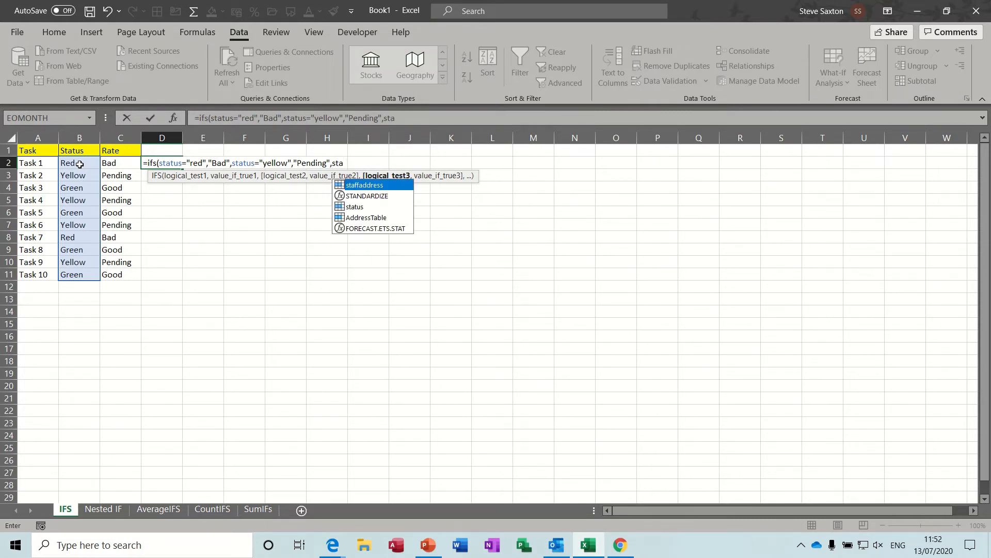
text(r)
key(BackSpace)
text(tus)
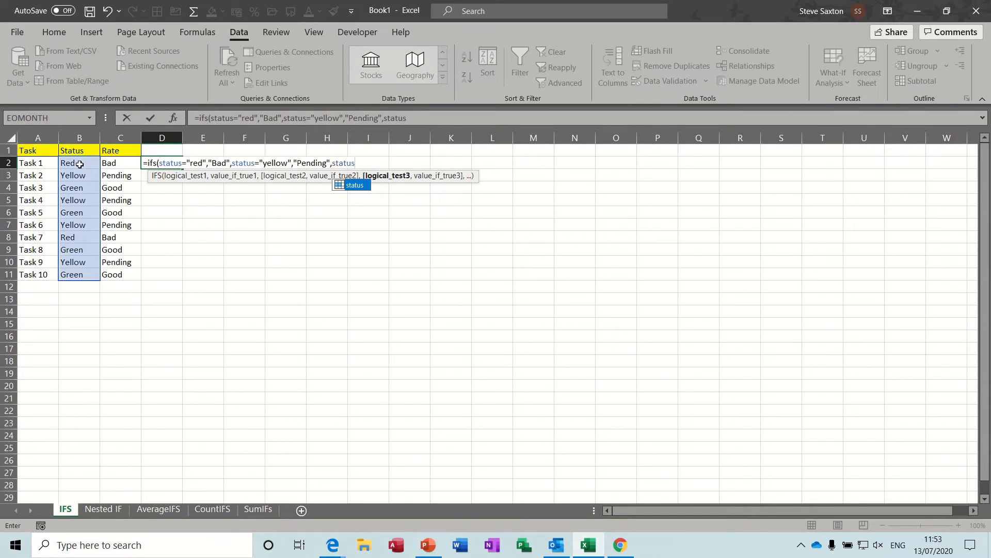
text(="Green")
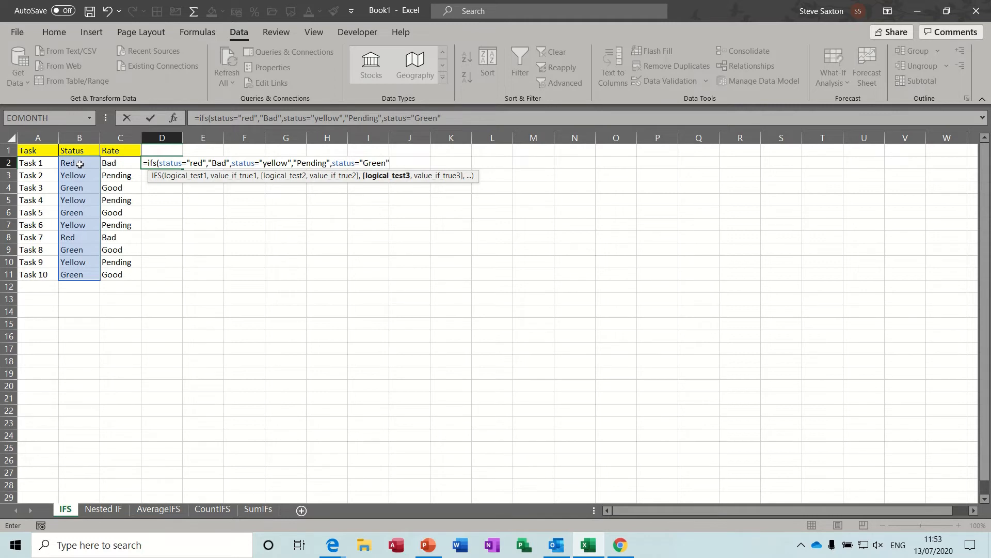
text(,"Good)
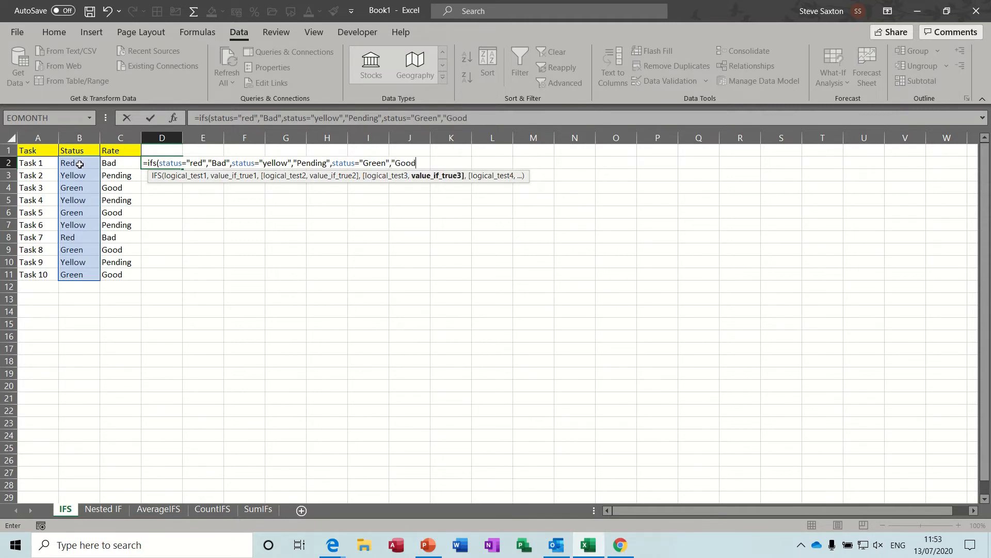
text("))
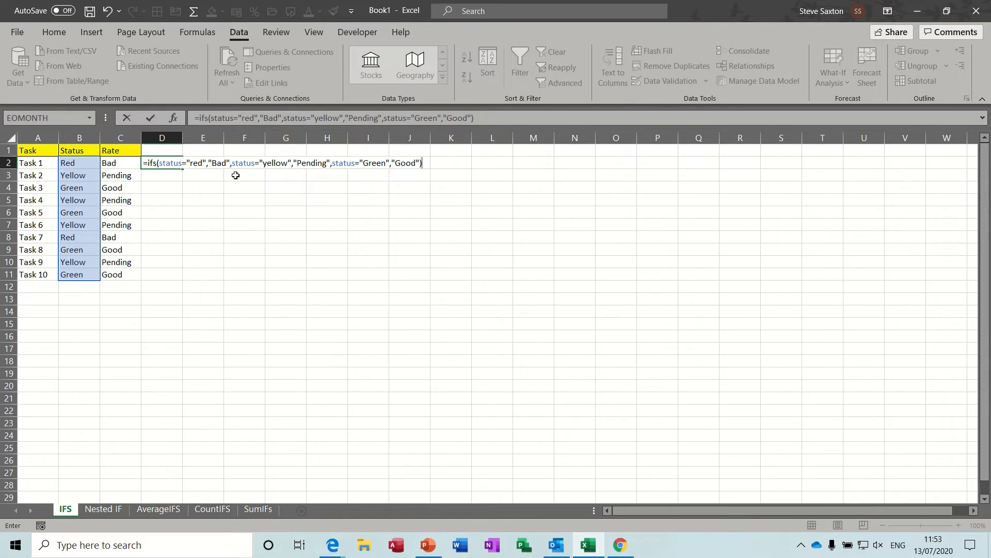
click(151, 118)
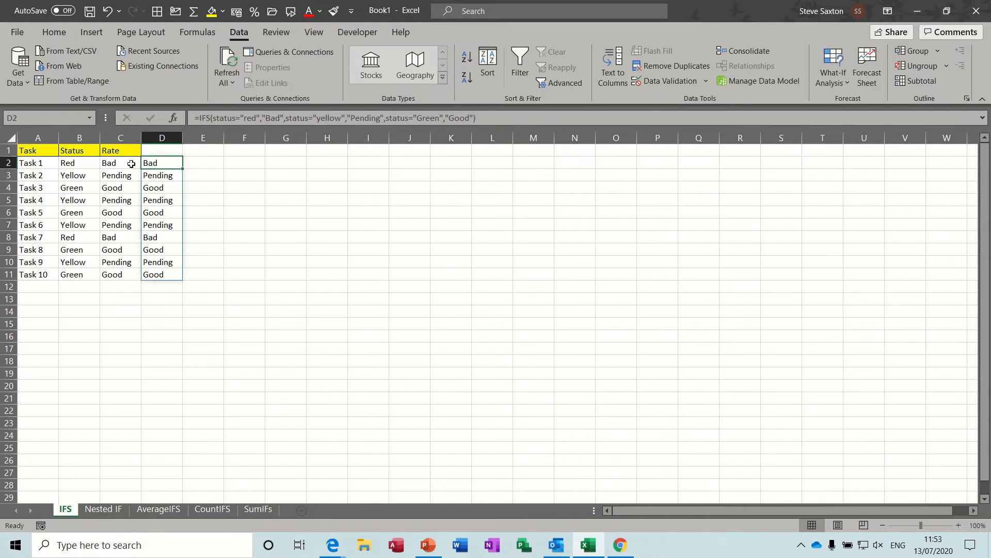
Step: Change the status of Task 1 in B2 to yellow and check the IFS result in D2
click(74, 164)
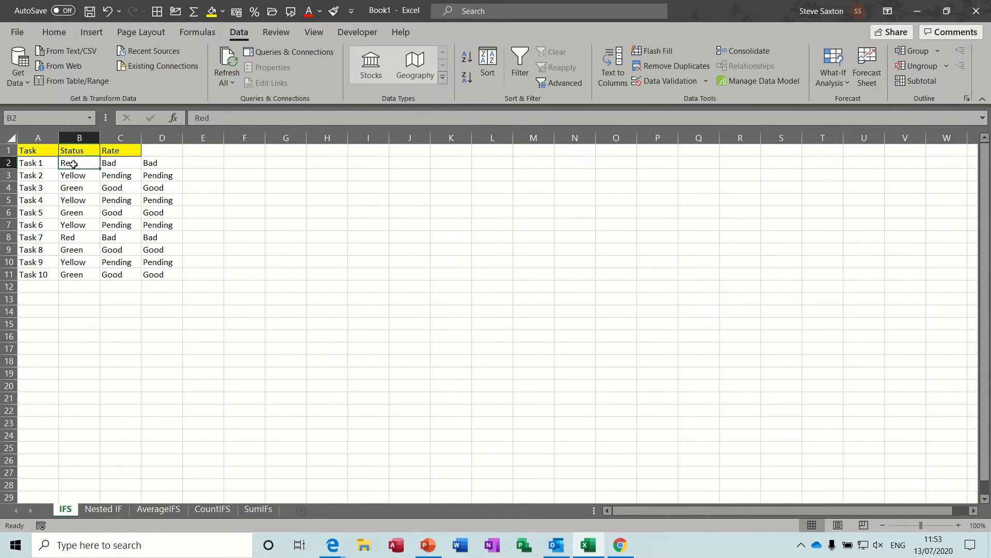
text(yellow)
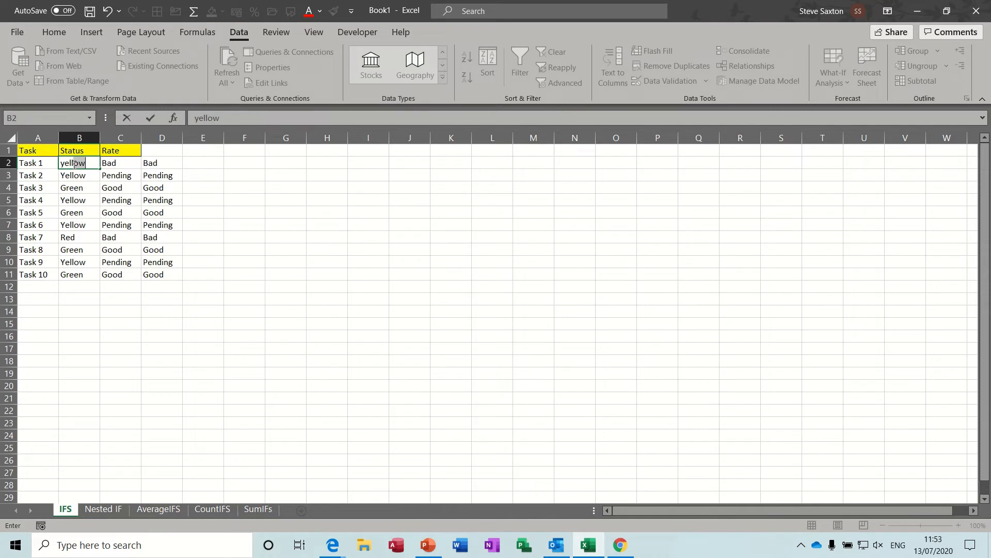
key(Return)
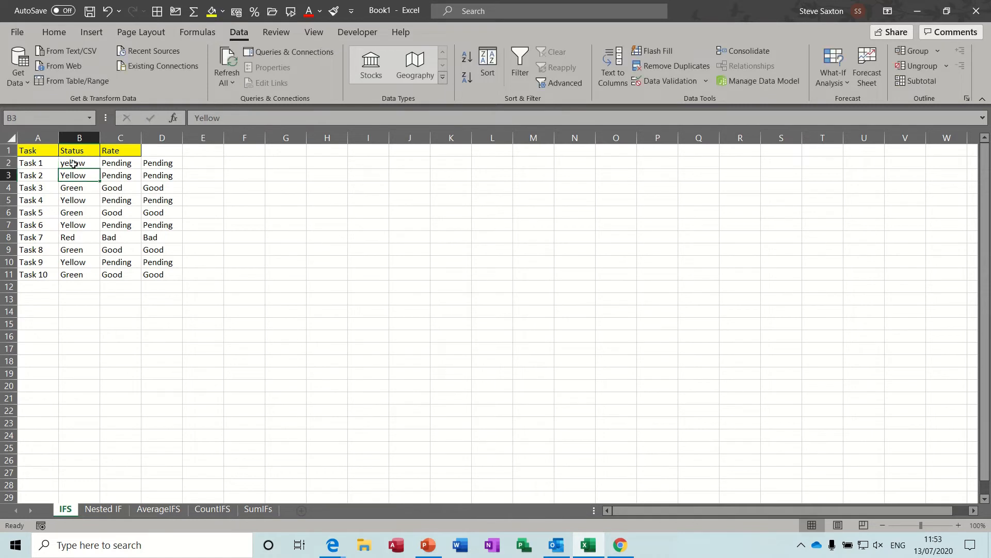
click(154, 160)
key(ctrl+shift+Down)
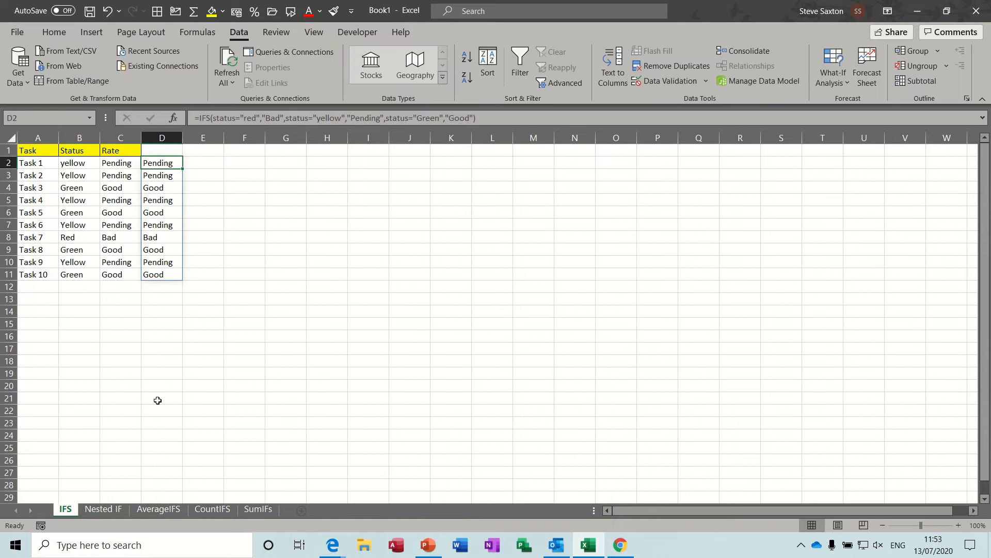
Step: On the Nested IF sheet, examine the named Score range D2:D11 and the nested IF grade formula in E2
click(104, 509)
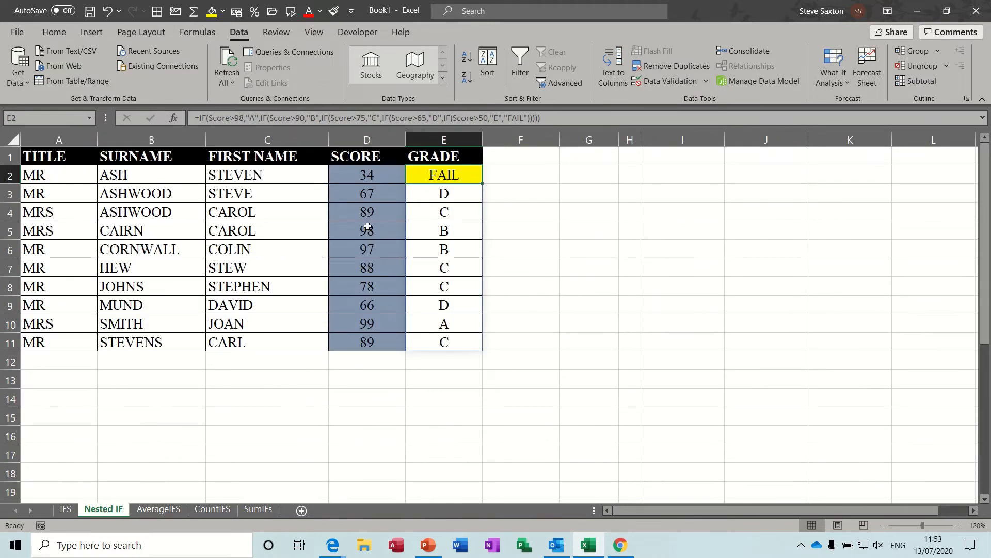
drag(368, 173, 368, 336)
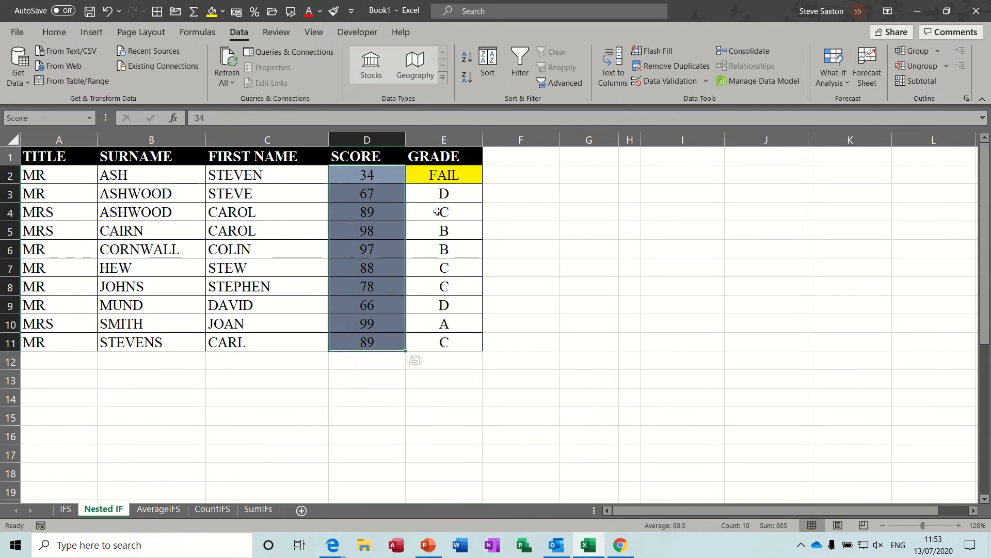
click(451, 177)
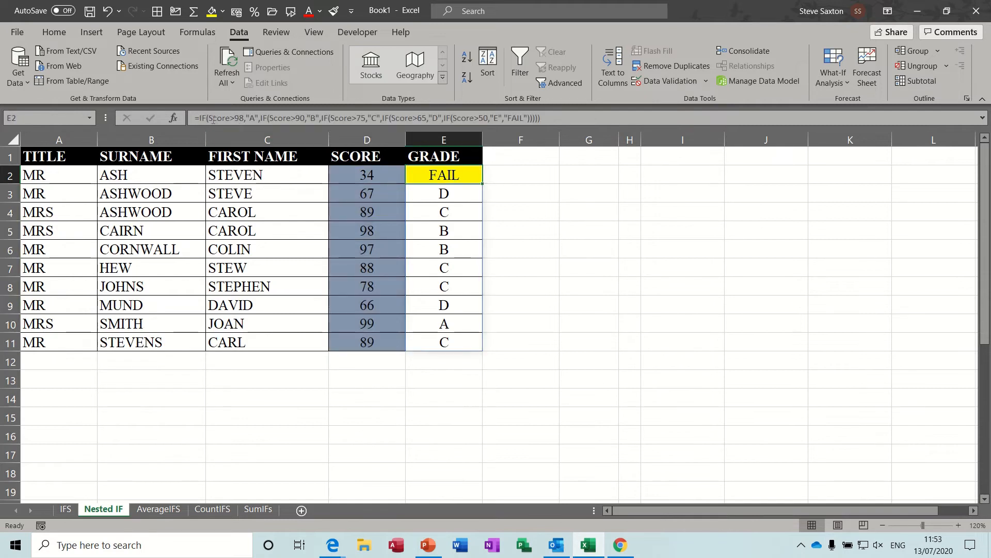
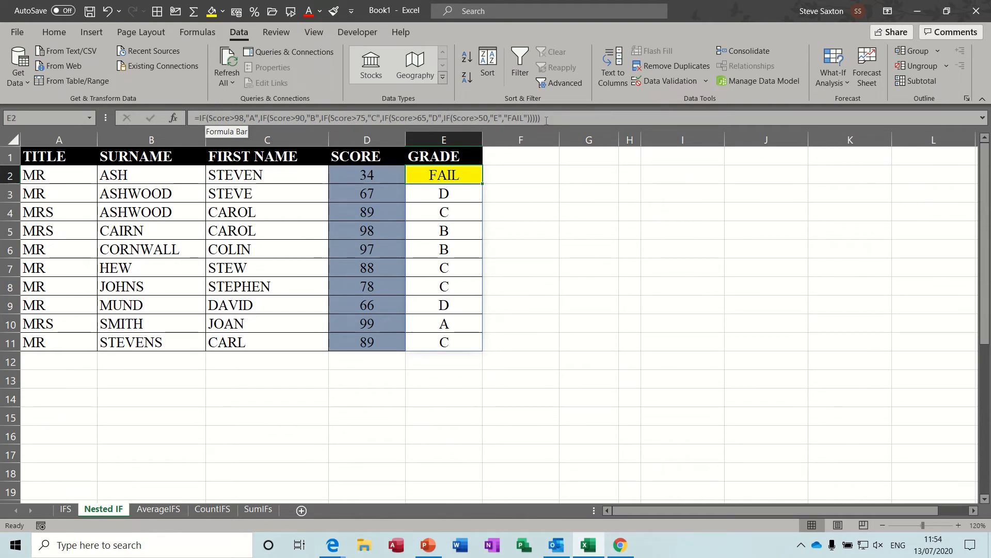
Step: Set the first score in D2 to 78 and check the grade formula in E2
click(374, 177)
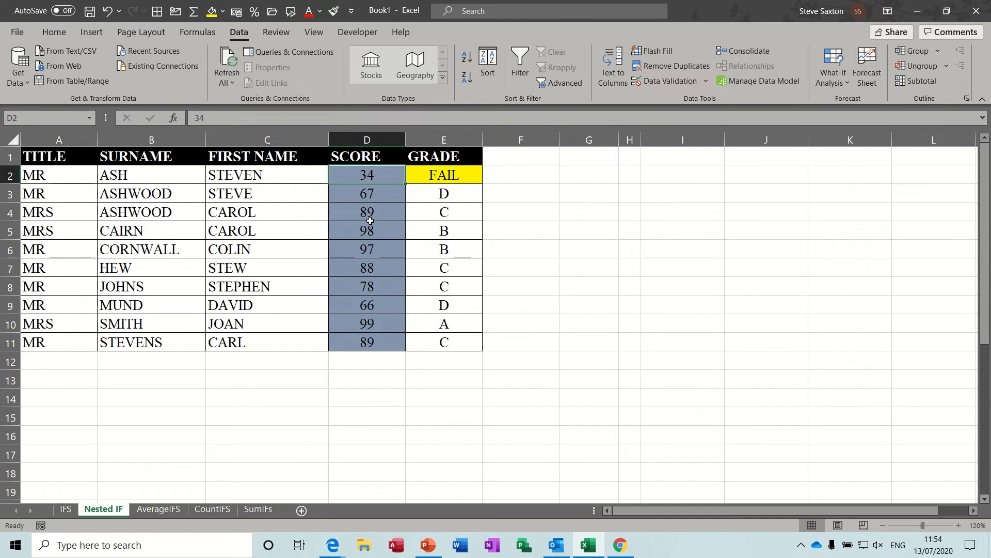
text(78)
key(Return)
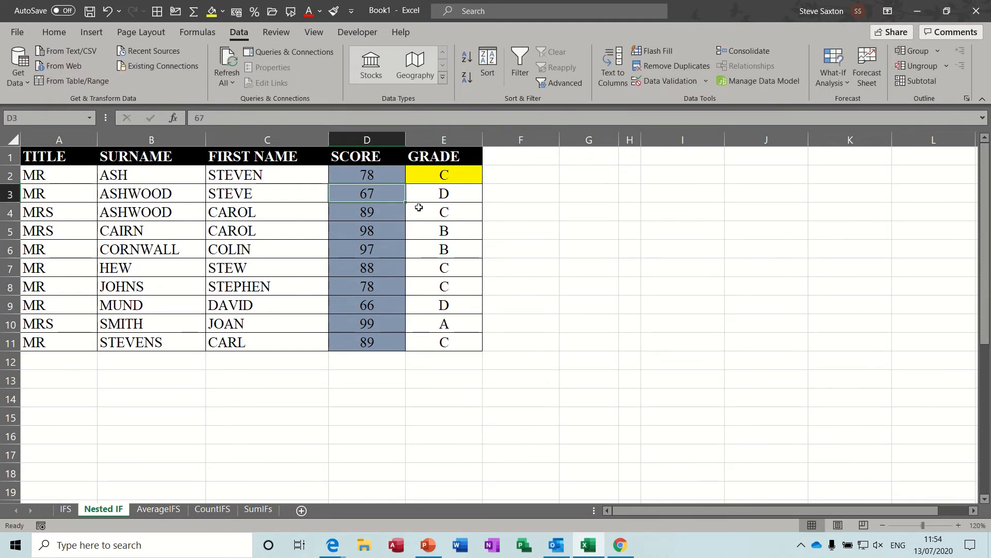
click(451, 172)
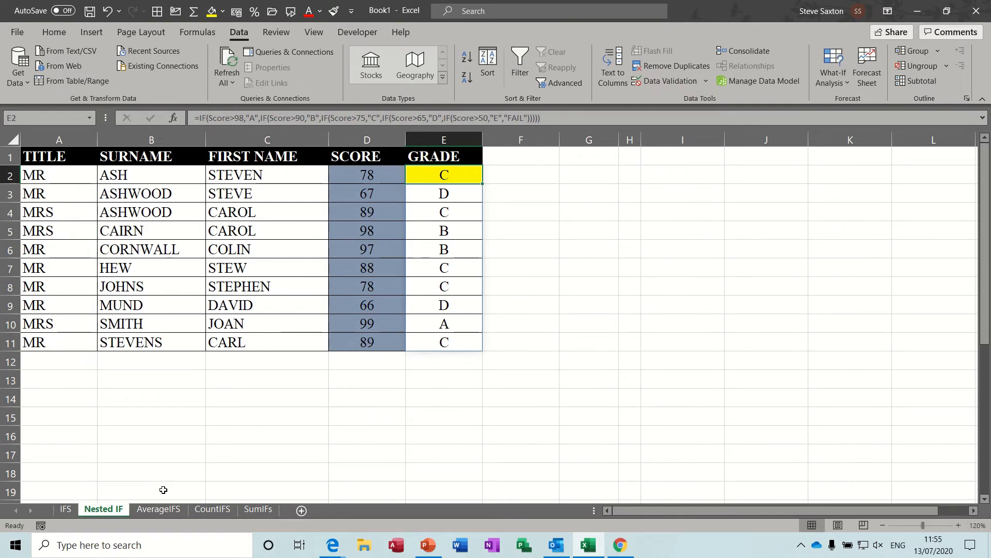
Step: On the AverageIFS sheet, choose South as the region in D1 for the AVERAGEIFS formula
click(161, 508)
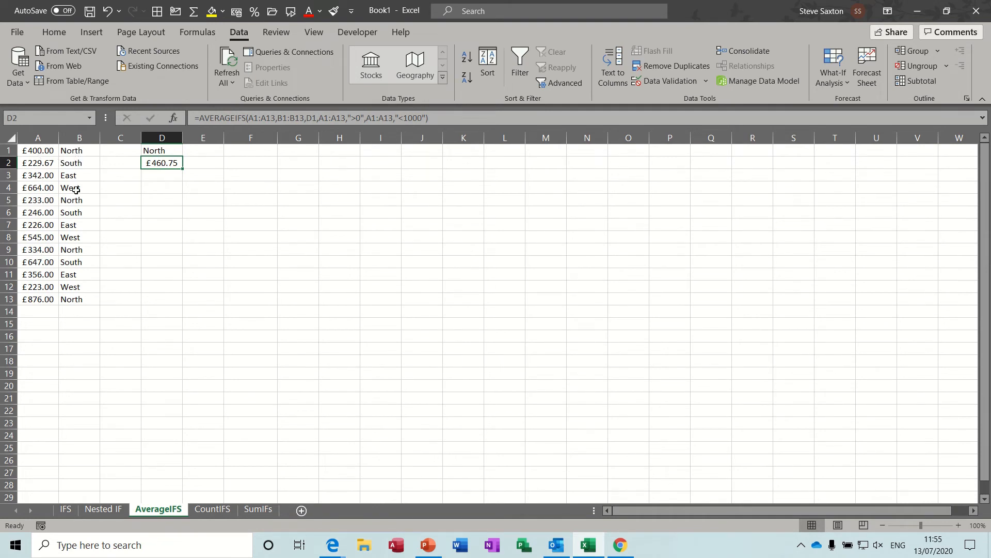
click(157, 150)
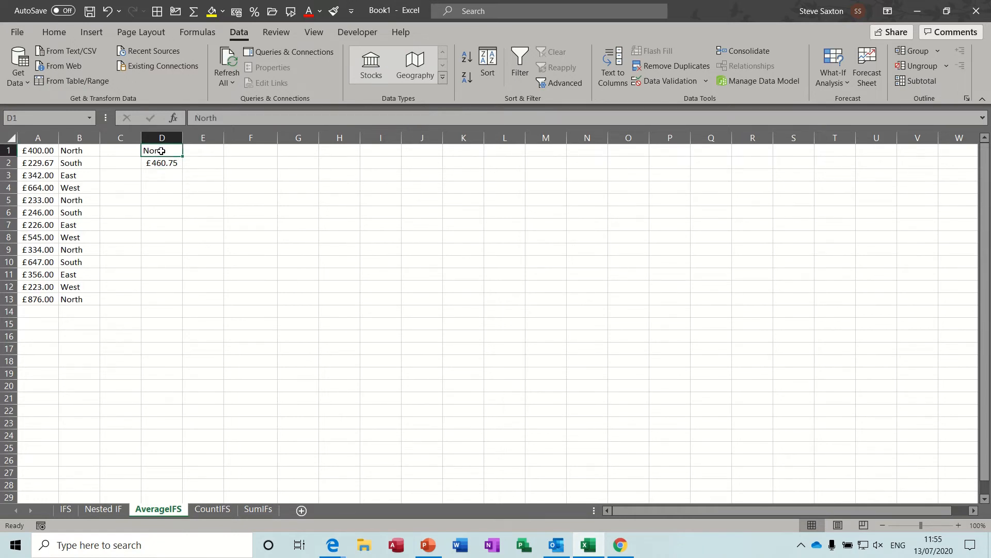
click(188, 151)
click(155, 169)
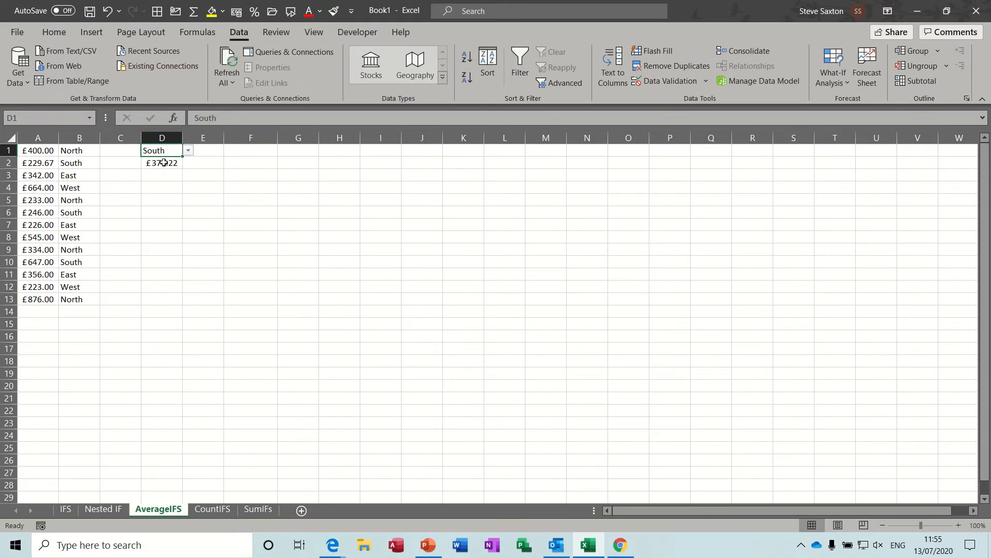
Step: Examine the average range, criteria ranges and criteria of the AVERAGEIFS formula in D2
click(163, 162)
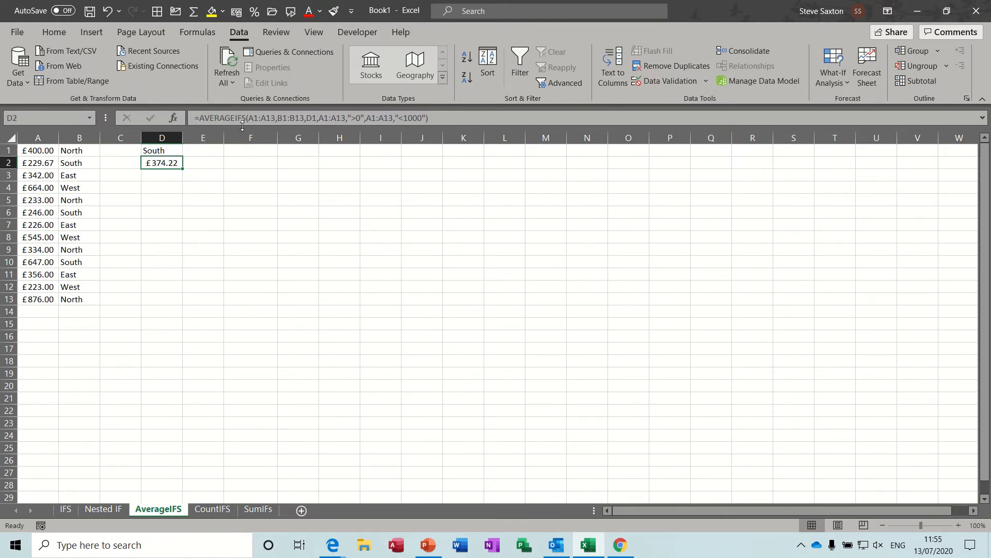
click(262, 120)
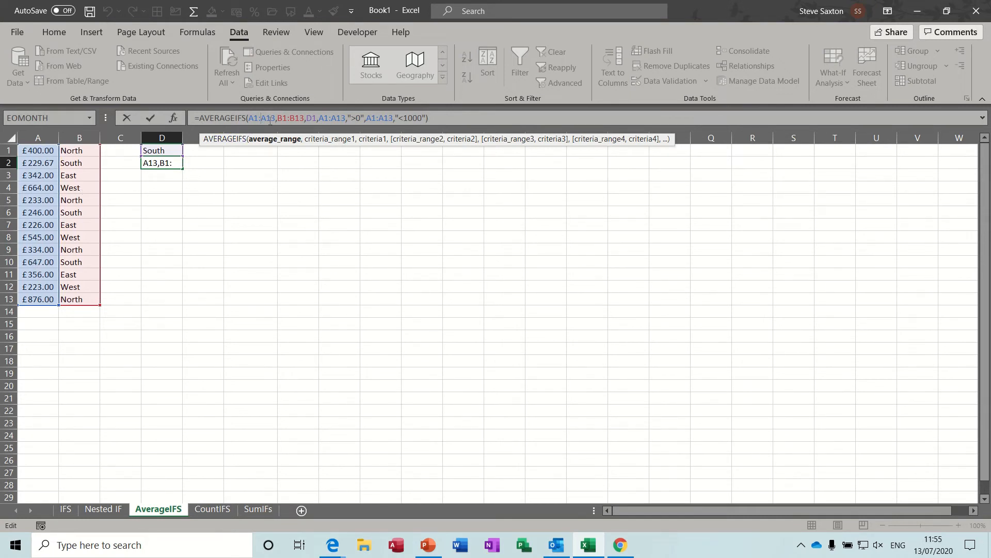
click(291, 119)
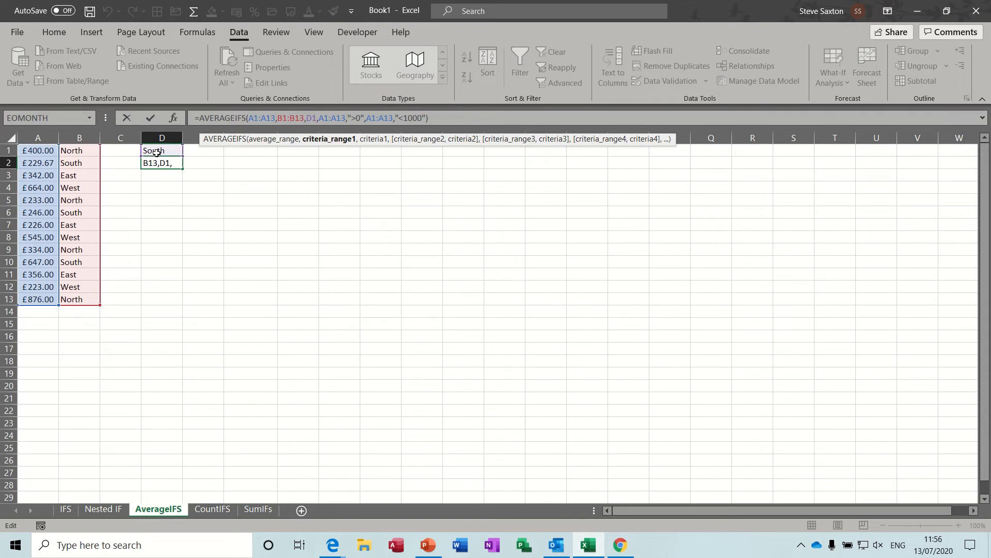
click(343, 120)
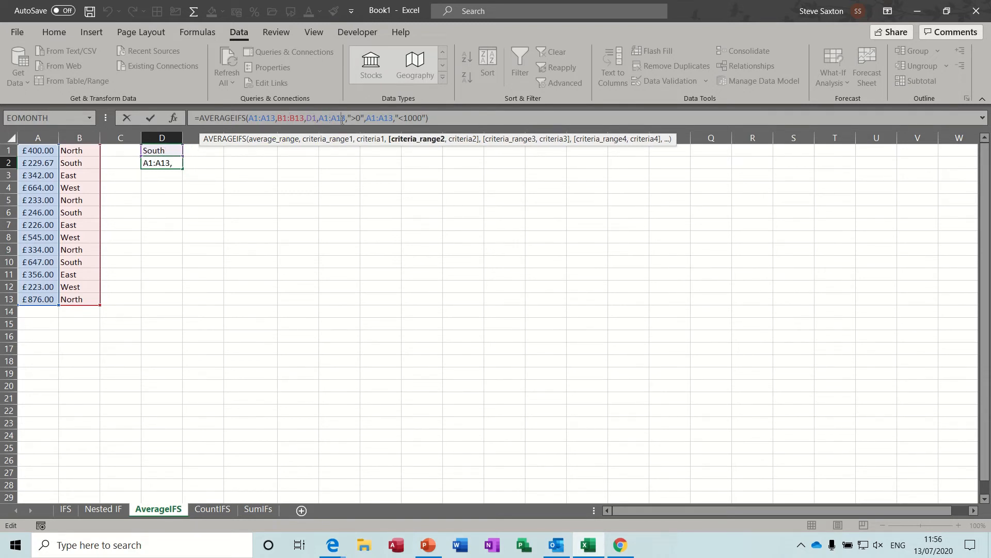
click(390, 118)
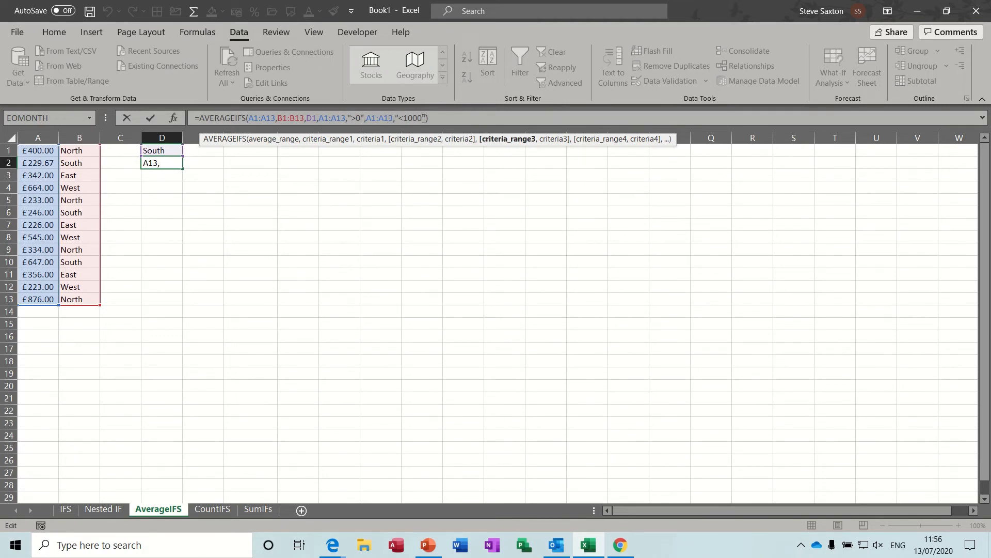
click(150, 118)
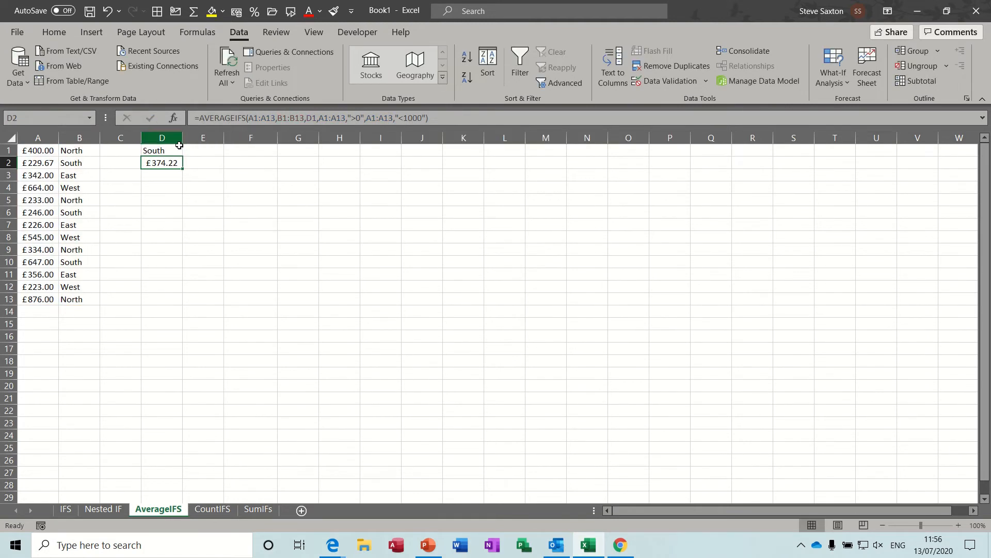
Step: Start an AVERAGEIFS formula in E2 that averages A1:A13 with B1:B13 matching the region in D1
click(205, 165)
text(=averageif)
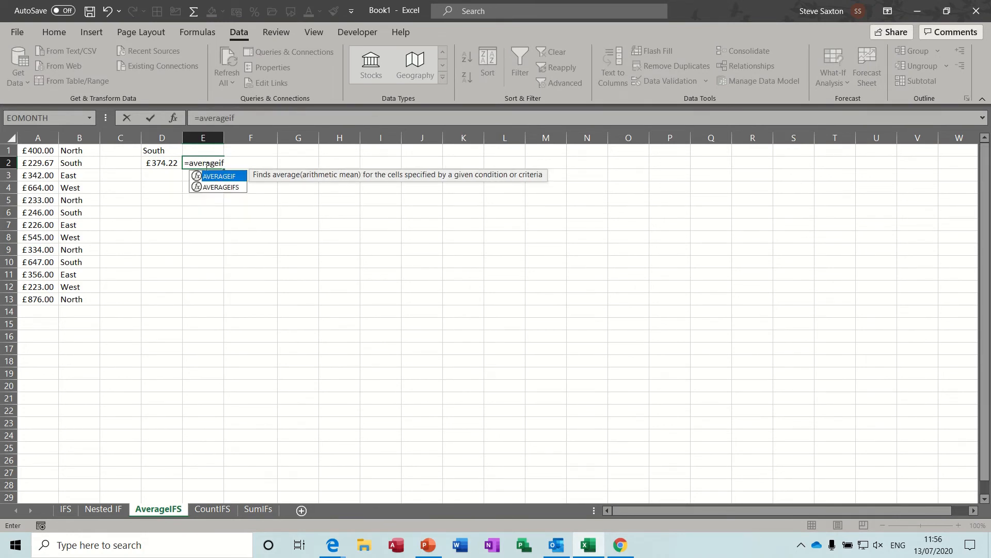
click(219, 188)
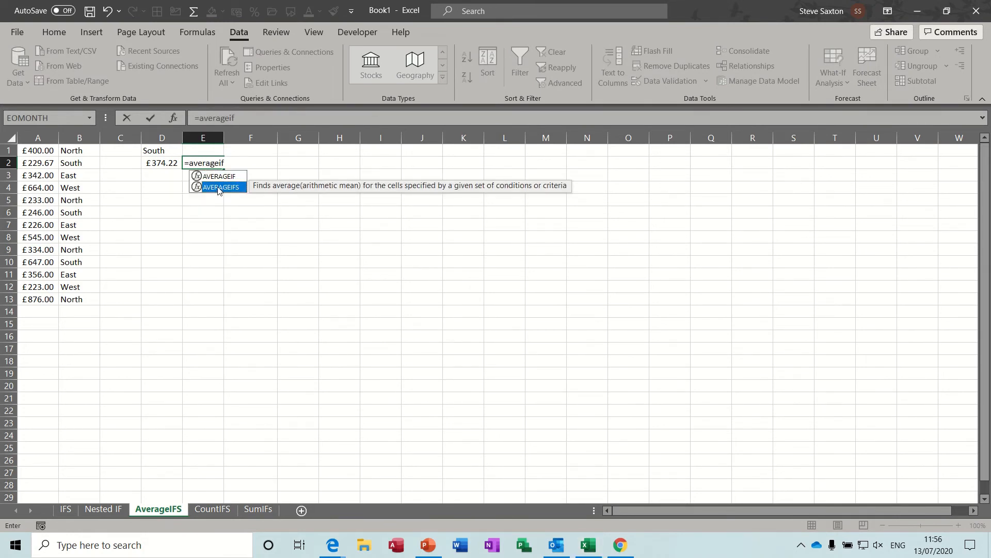
double_click(218, 187)
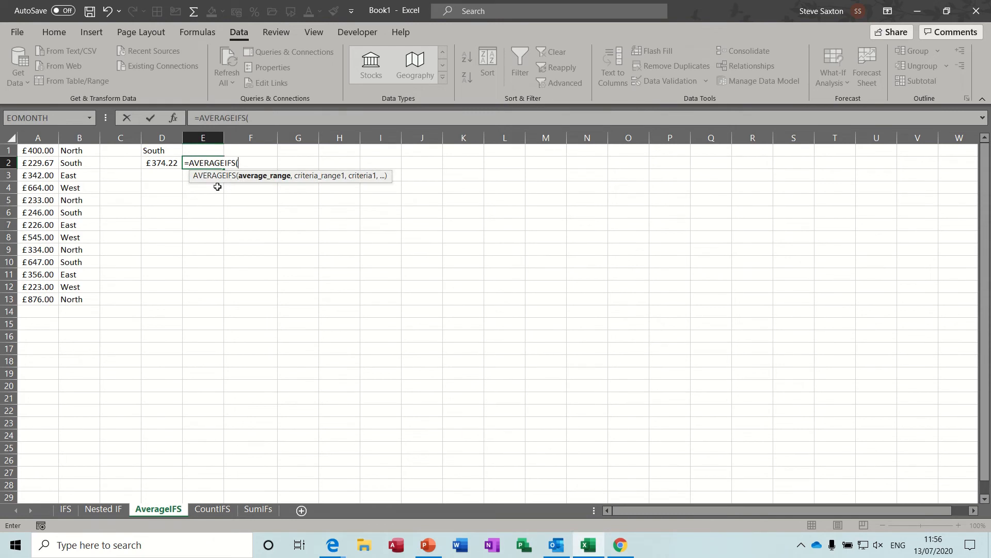
click(36, 153)
drag(33, 163, 29, 297)
text(,)
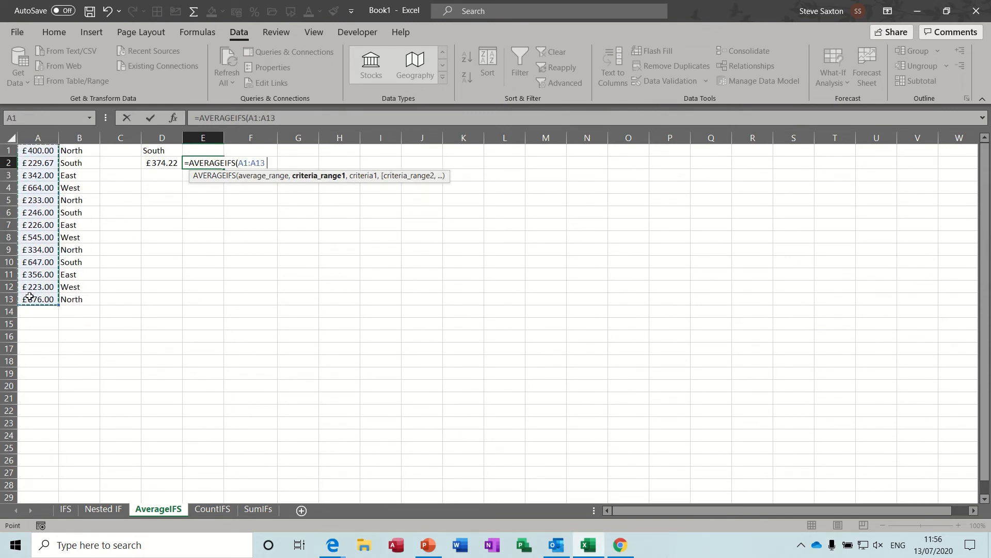
drag(77, 152, 74, 298)
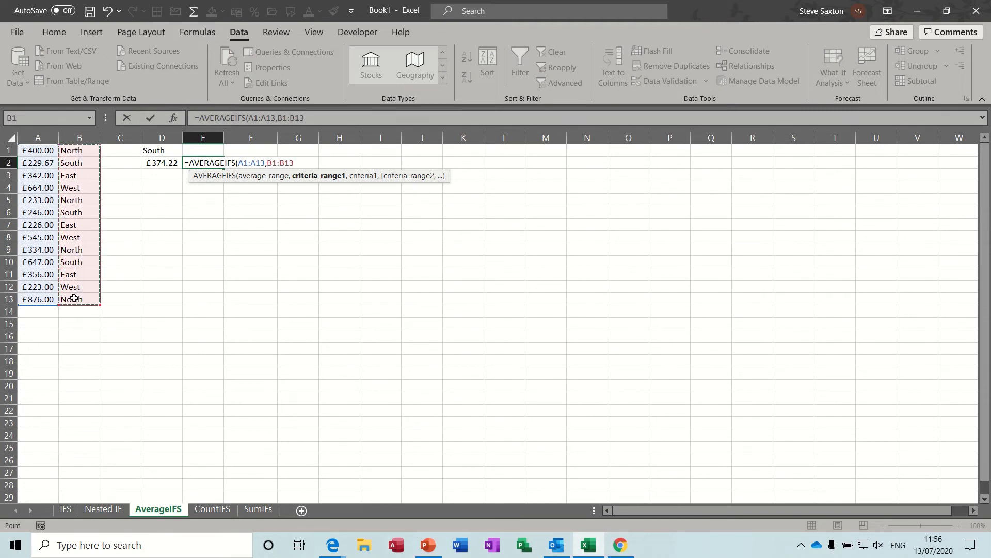
text(,)
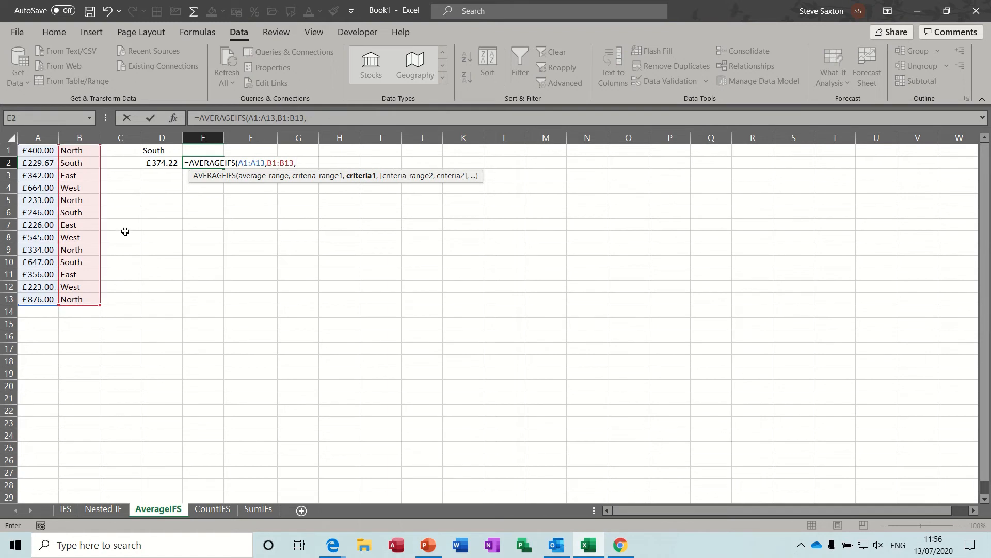
click(158, 151)
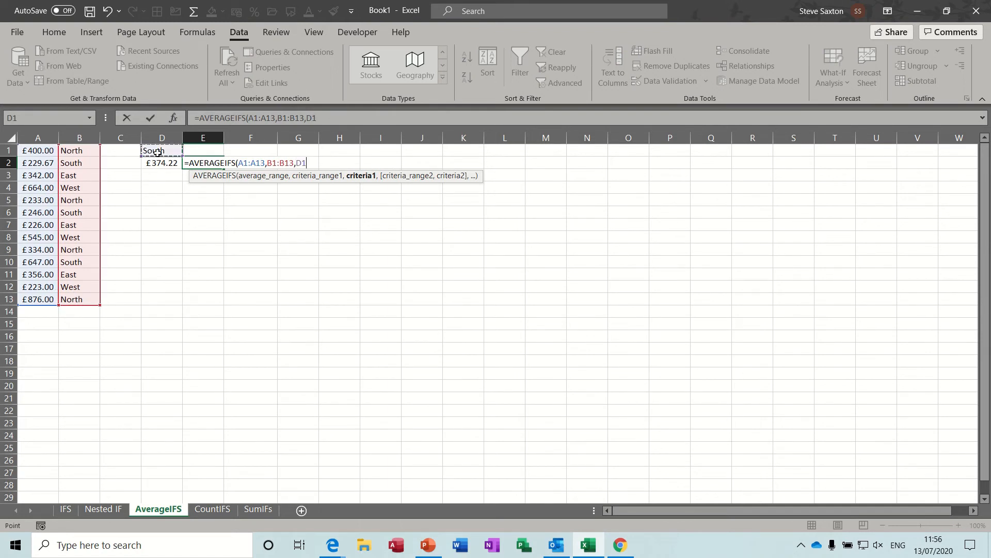
text(,)
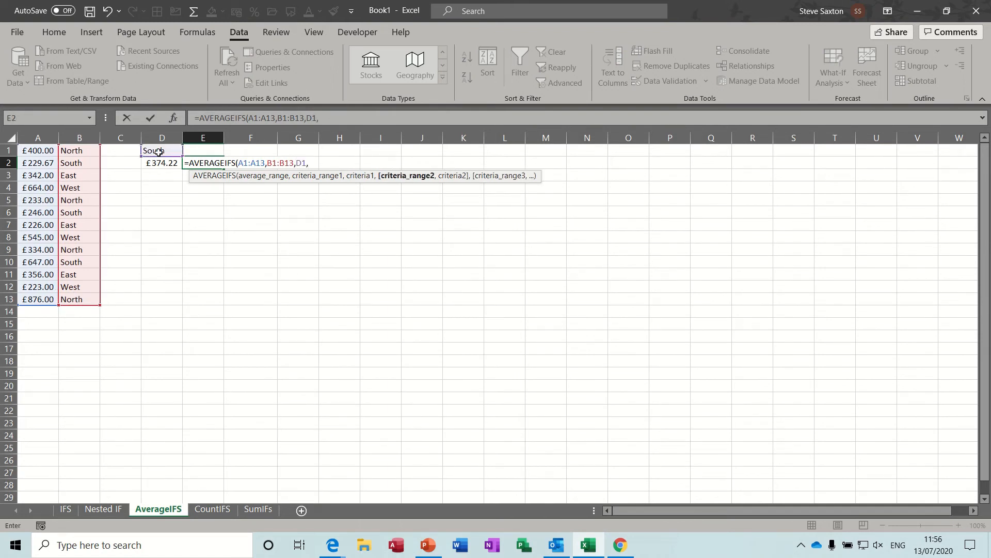
Step: Complete the E2 formula with the criteria ">0" and "<1000", both applied to A1:A13
drag(41, 151, 35, 297)
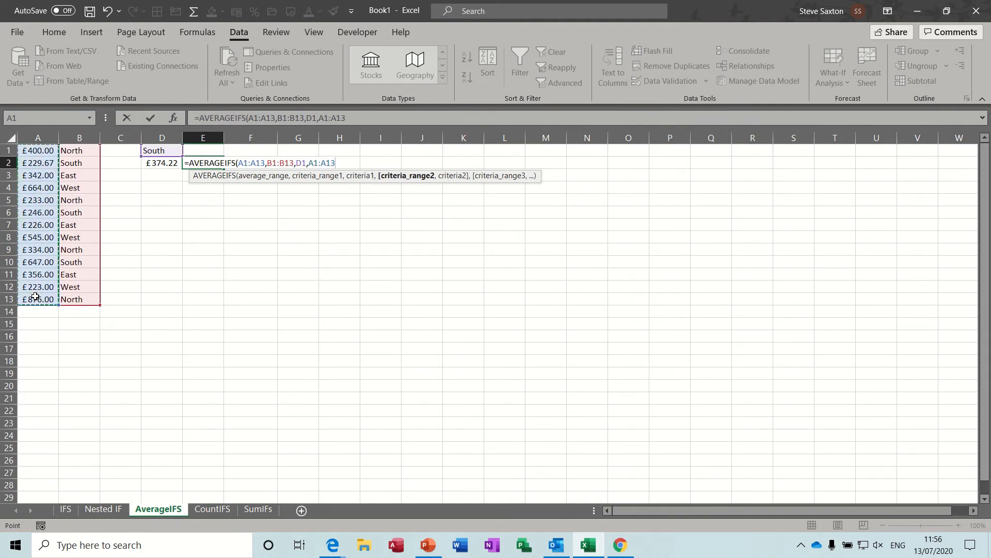
text(,)
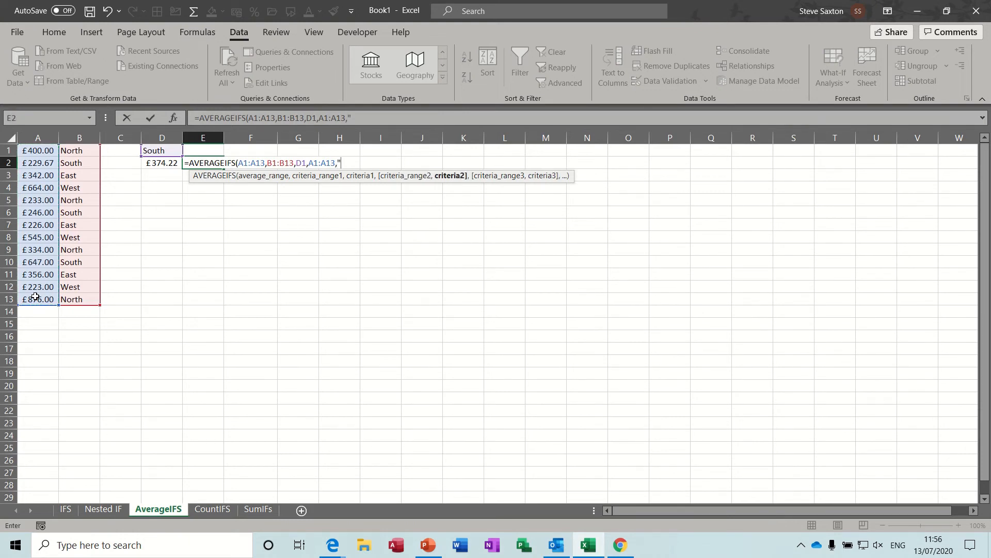
text(">0",)
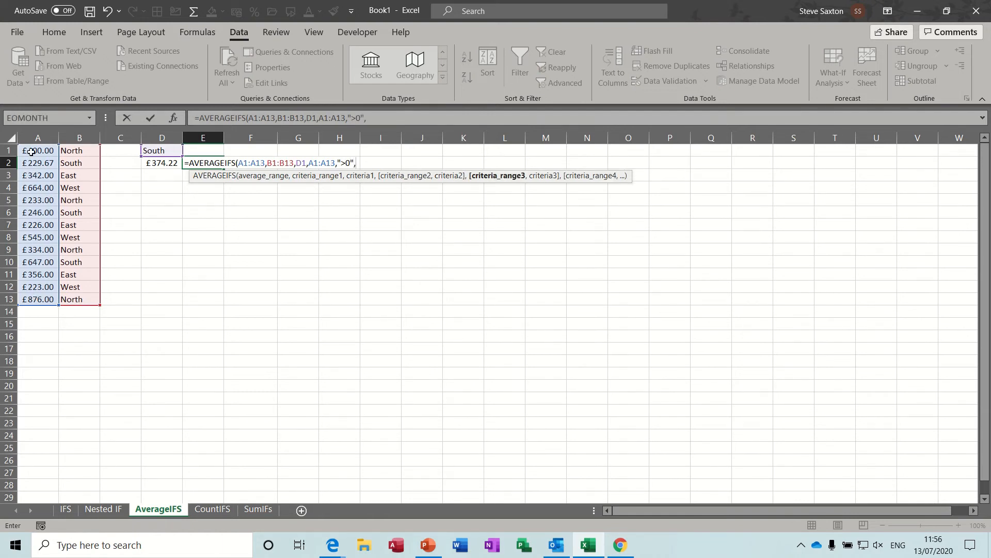
drag(31, 154, 29, 306)
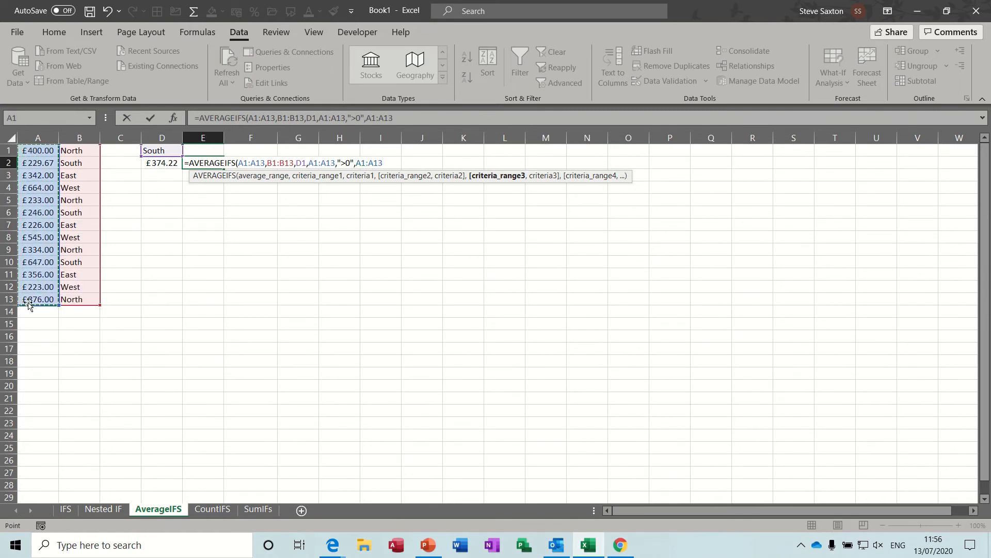
text(,"<100)
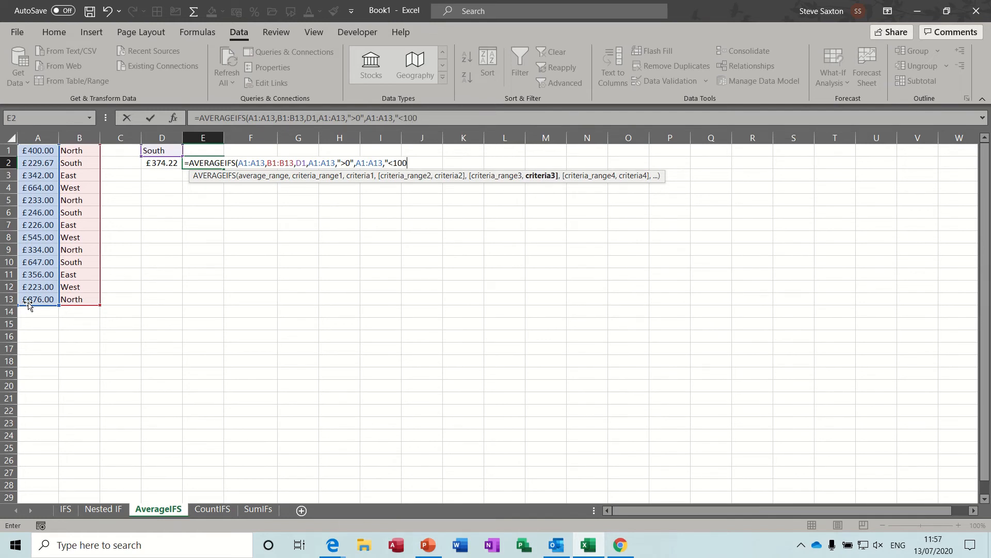
text(0"))
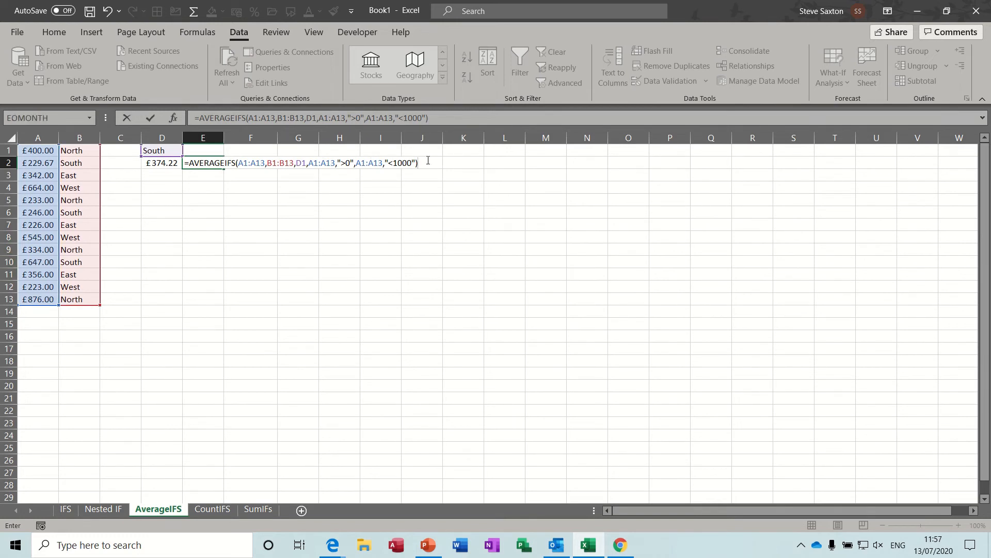
click(151, 118)
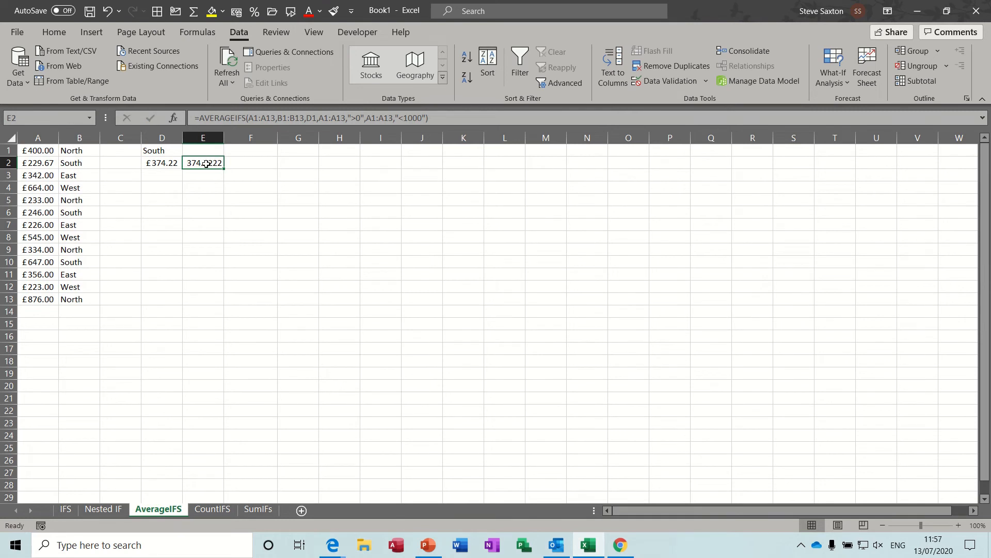
Step: Format the AVERAGEIFS result in E2 as pounds currency
click(165, 151)
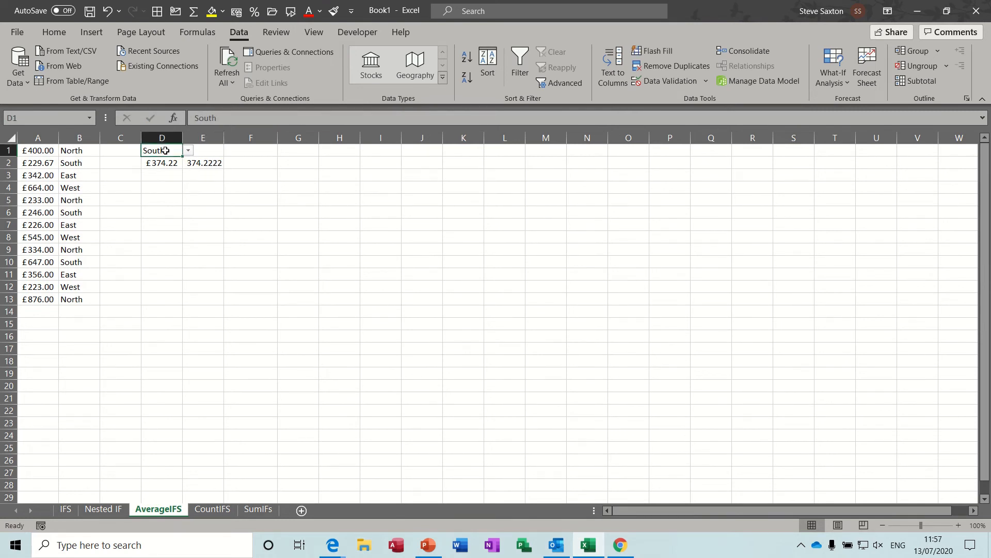
click(206, 162)
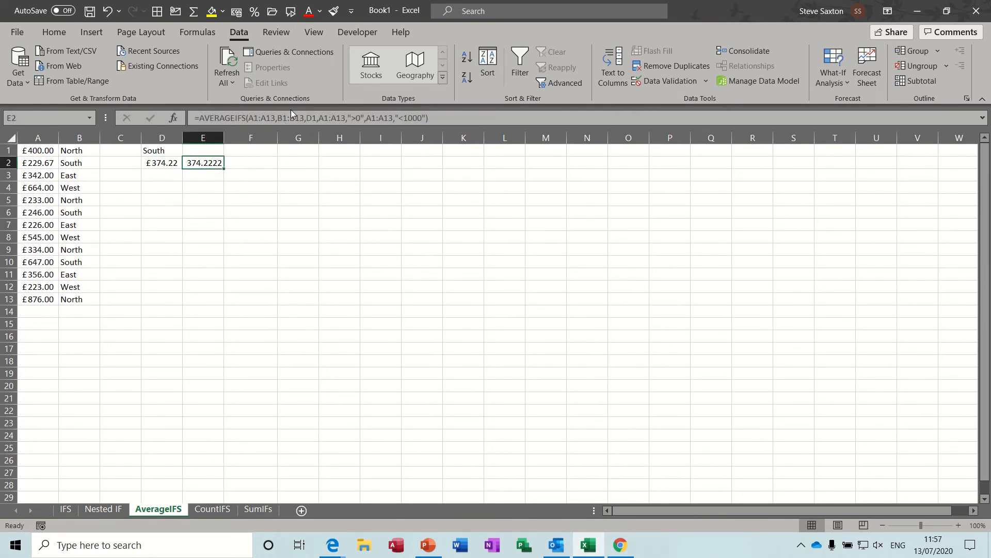
click(237, 12)
Step: Choose East as the region in D1 and check the AVERAGEIFS result in E2
click(170, 151)
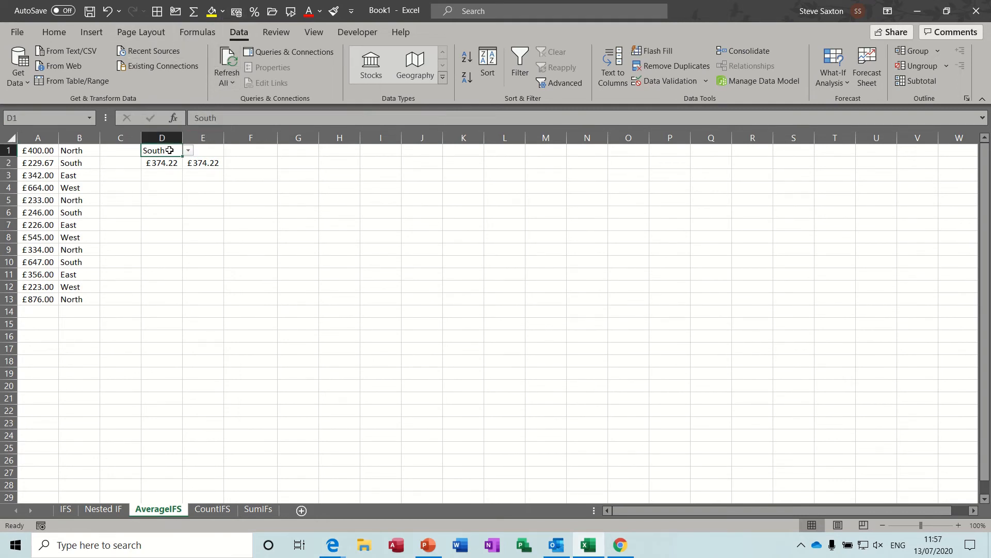
click(188, 150)
click(160, 179)
click(207, 163)
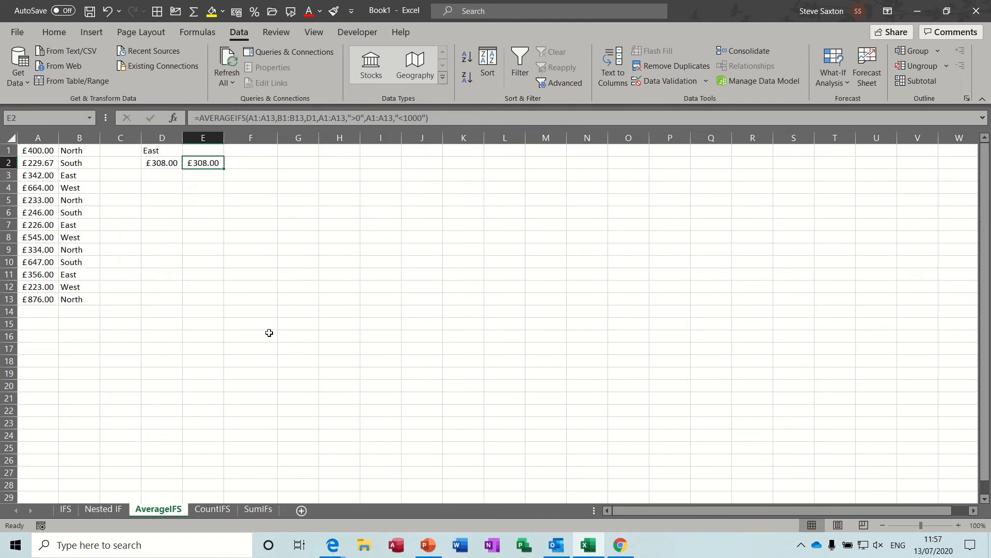
Step: On the CountIFS sheet, examine the named ranges Post_Name in C2:C15 and Company in D2:D15
click(215, 511)
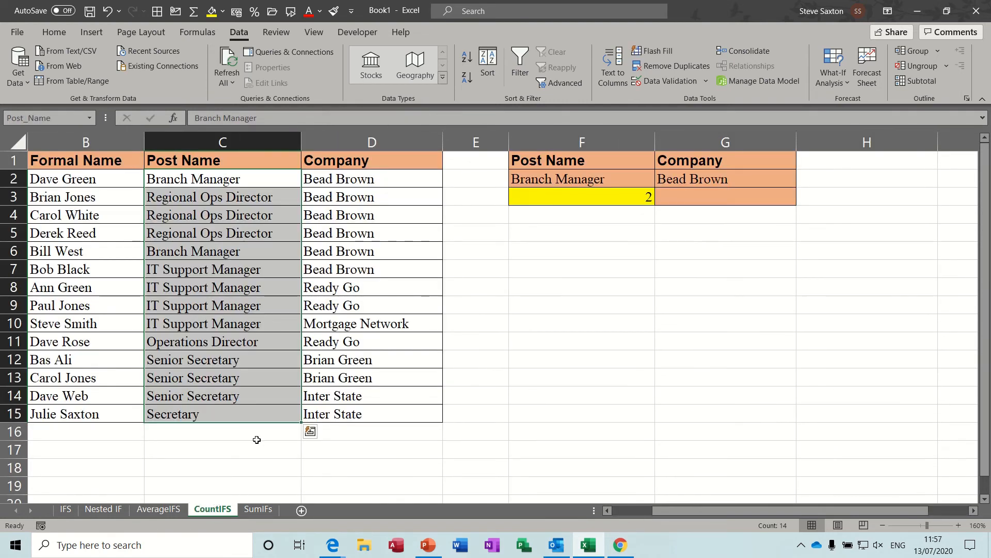
click(357, 272)
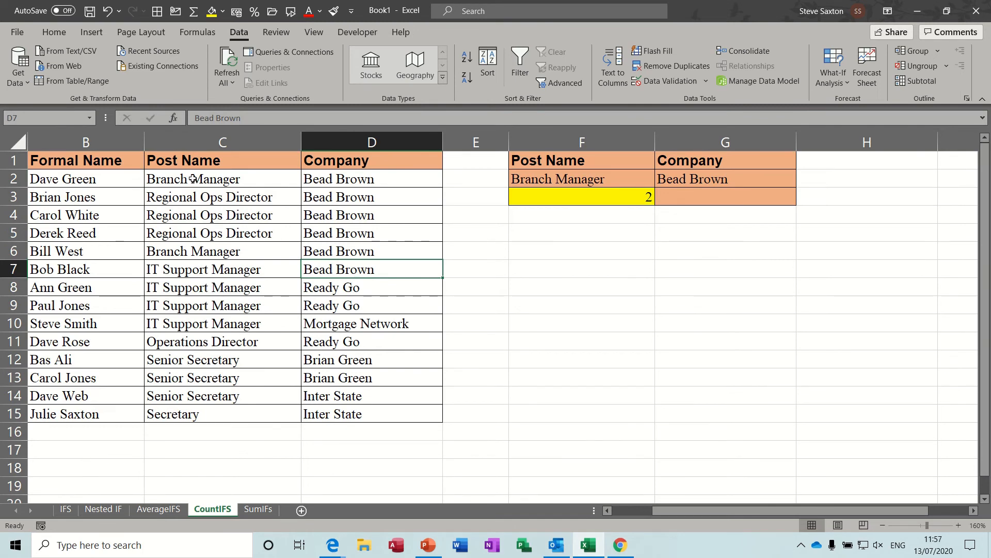
drag(192, 178, 197, 408)
drag(354, 181, 346, 410)
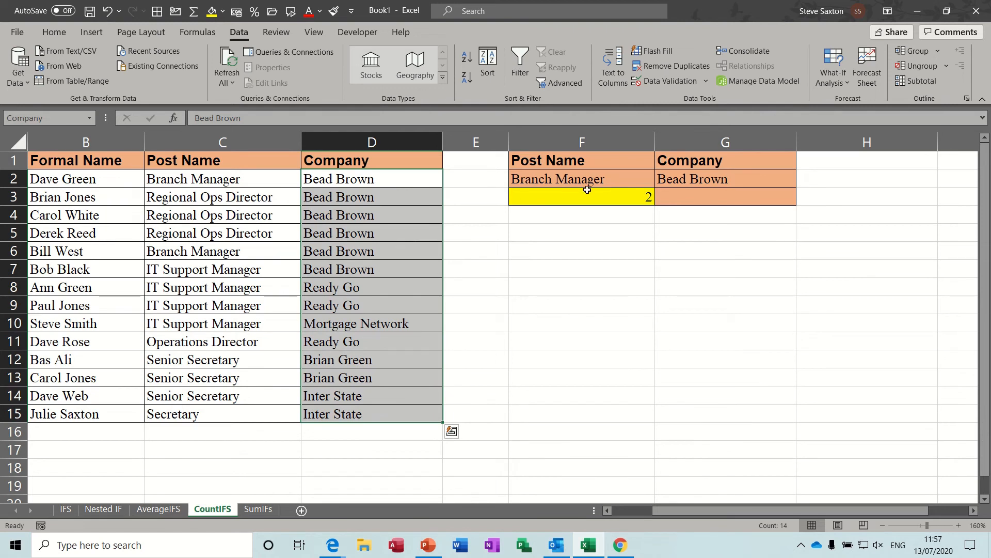
Step: Inspect the data validation list settings of the post name cell F2 without changing them
click(563, 177)
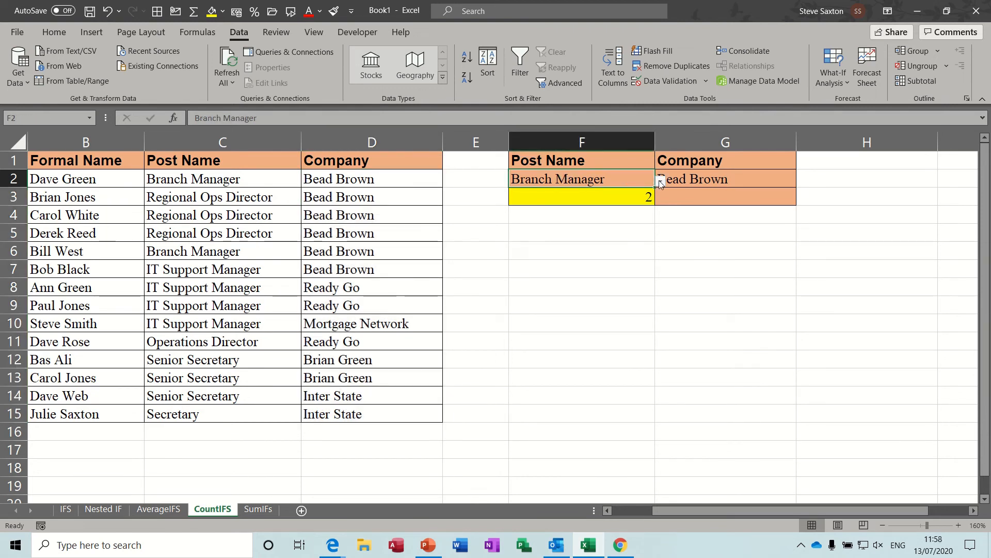
click(707, 82)
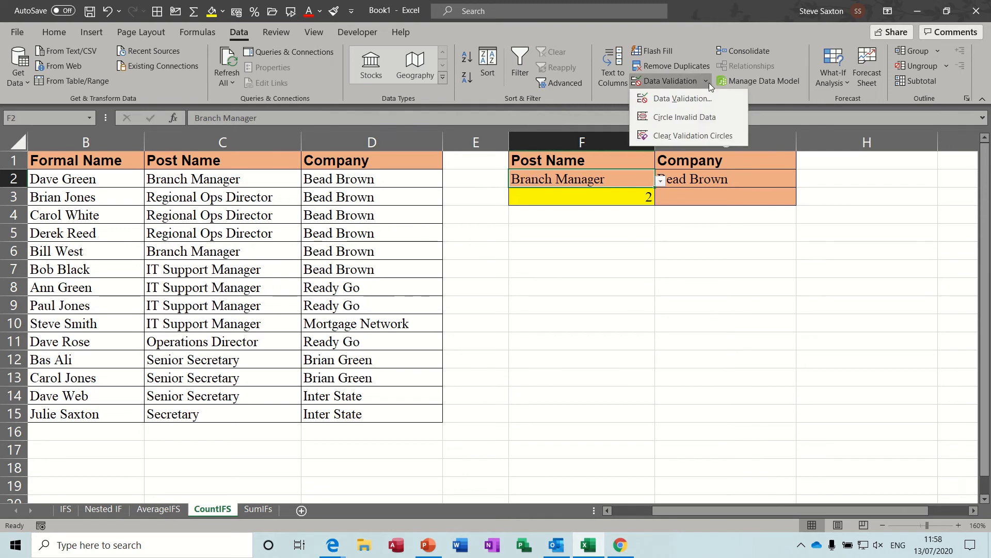
click(671, 98)
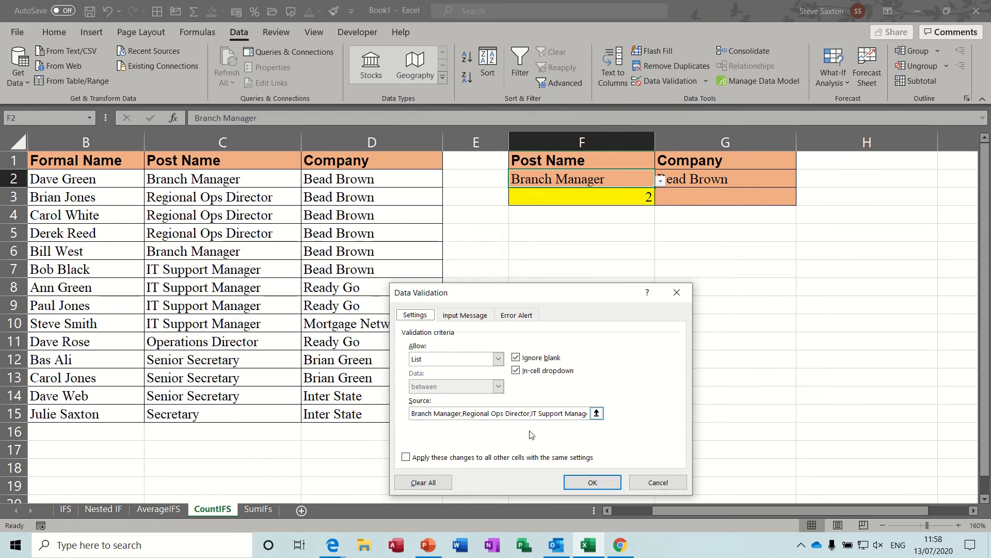
click(658, 482)
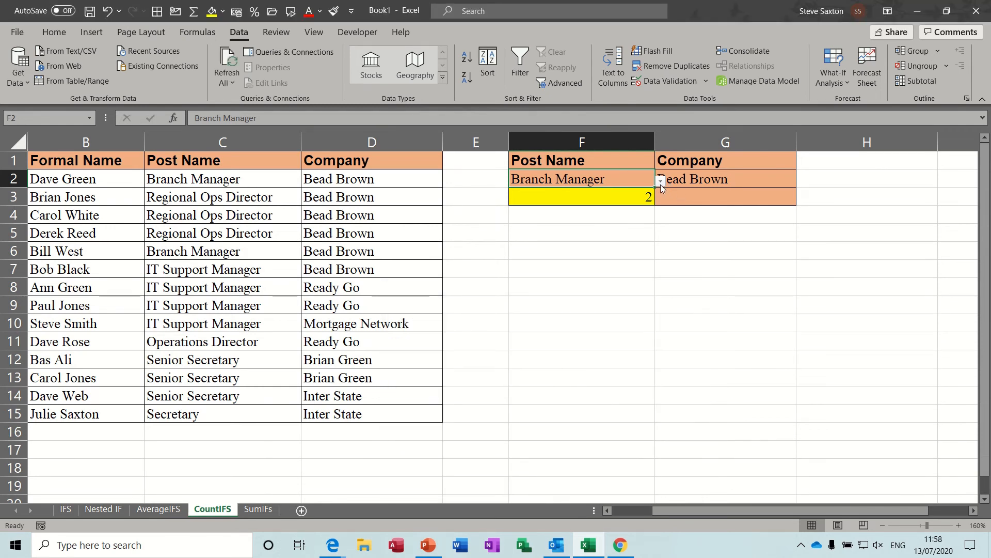
Step: Choose IT Support Manager as the post name in F2 and Ready Go as the company in G2
click(661, 181)
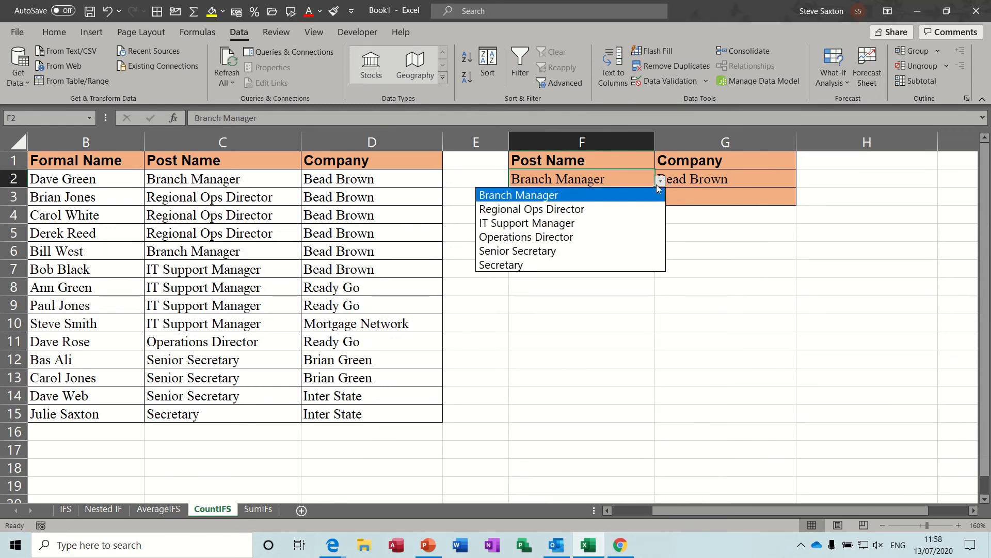
click(595, 221)
click(716, 181)
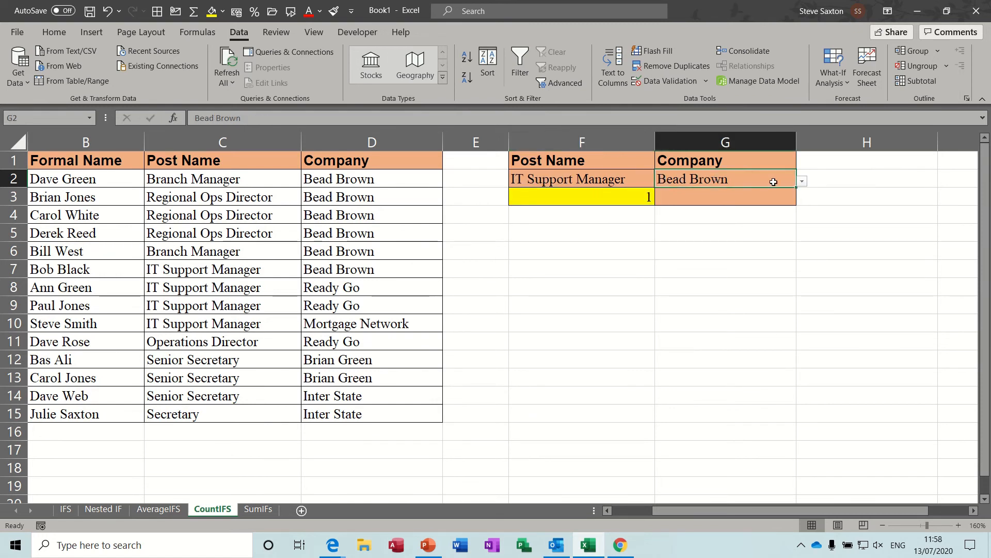
click(802, 181)
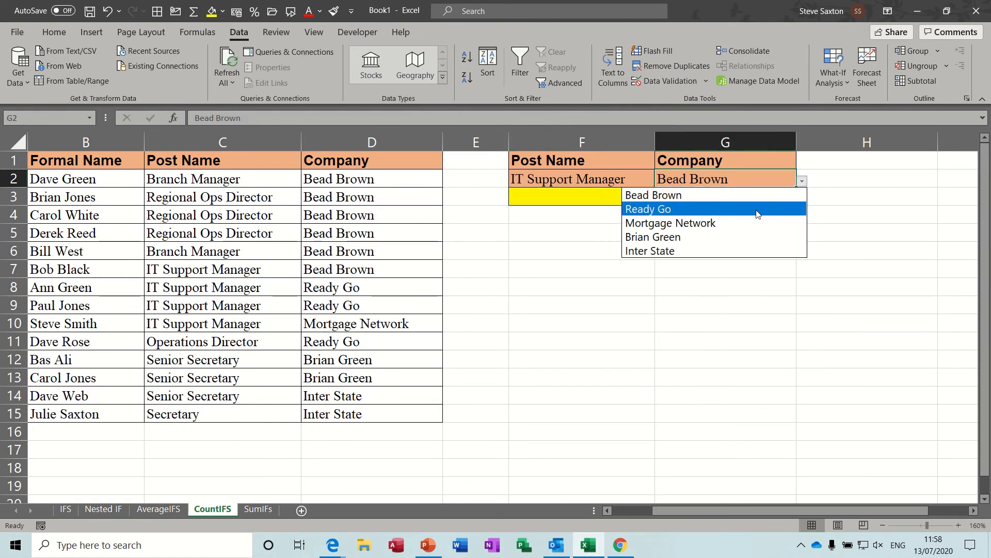
click(757, 214)
Step: Examine each criteria range and criterion of the COUNTIFS formula in F3, leaving it unchanged
click(595, 198)
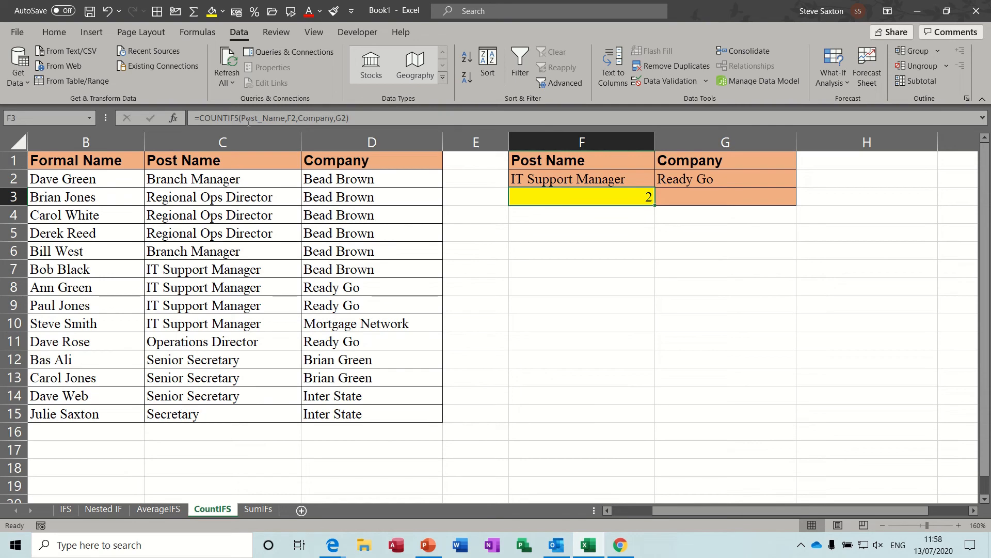
click(257, 118)
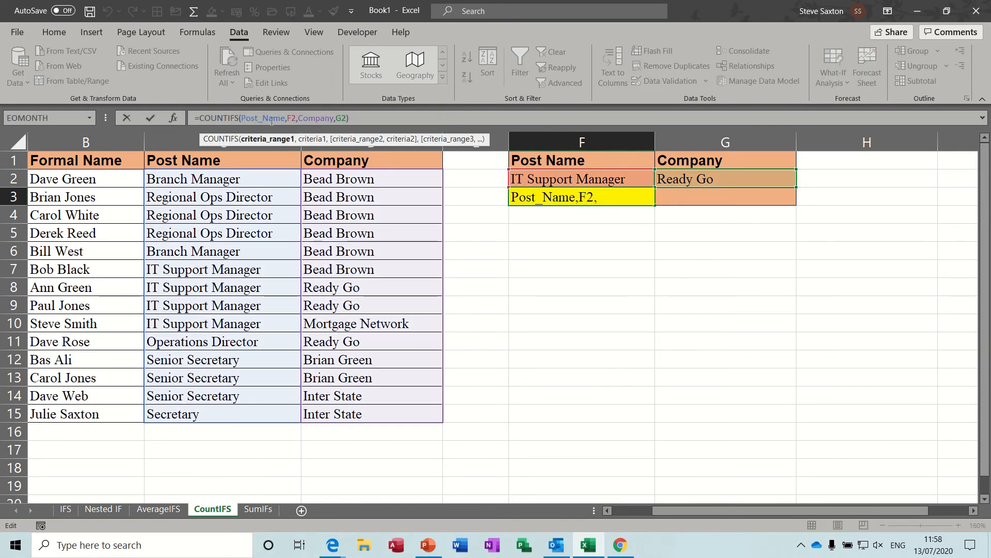
click(292, 118)
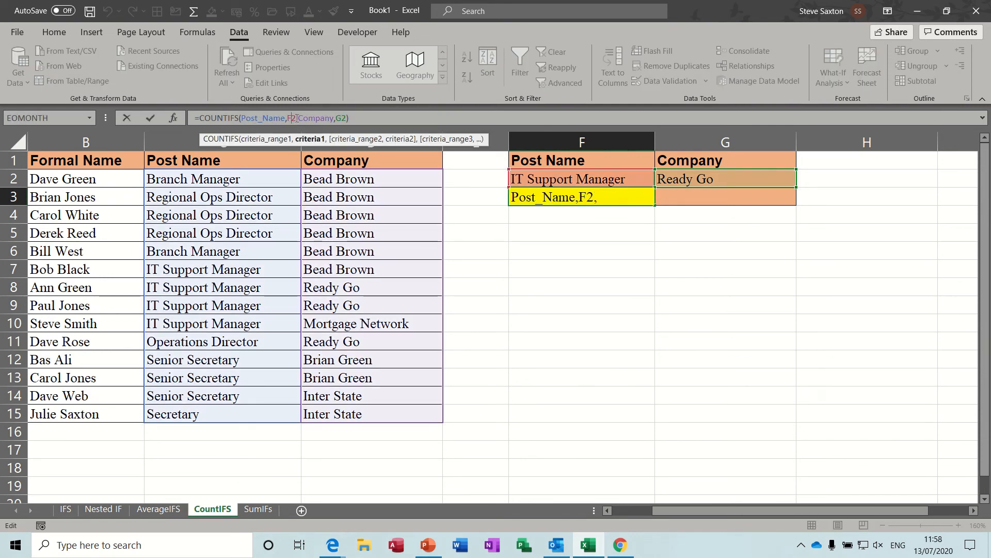
click(314, 118)
click(342, 118)
click(150, 118)
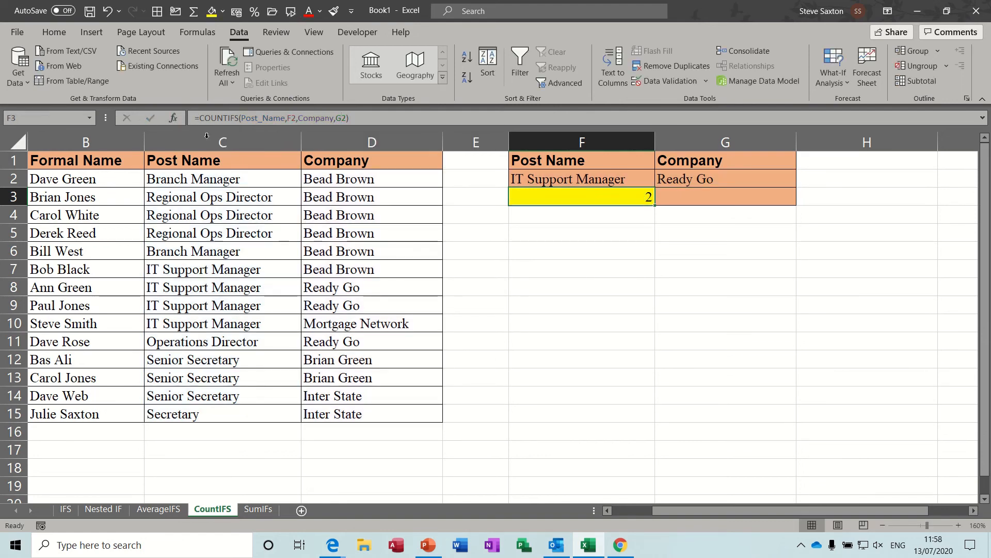
Step: Enter the formula =COUNTIFS(Post_Name,F2,Company,G2) in cell F4
click(533, 217)
text(=count)
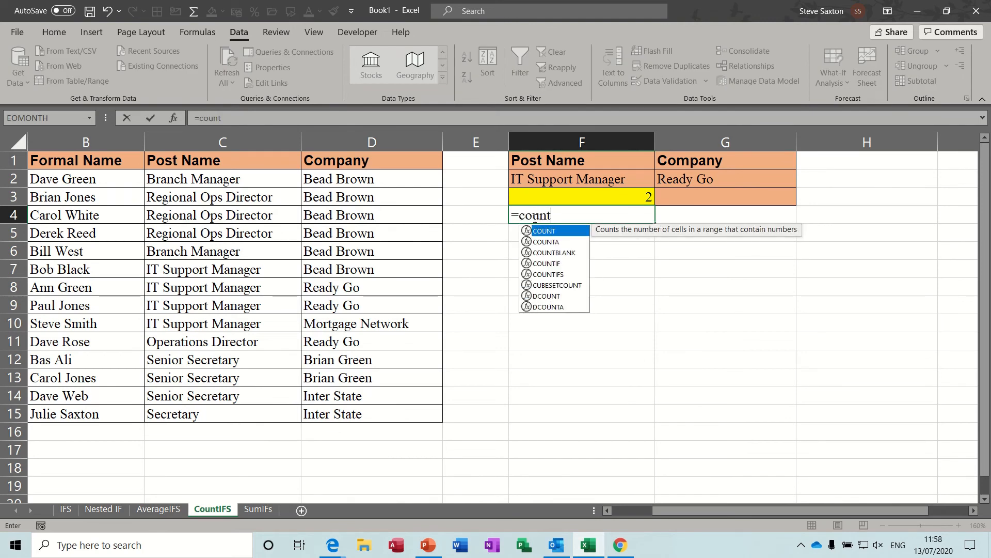
text(ifs()
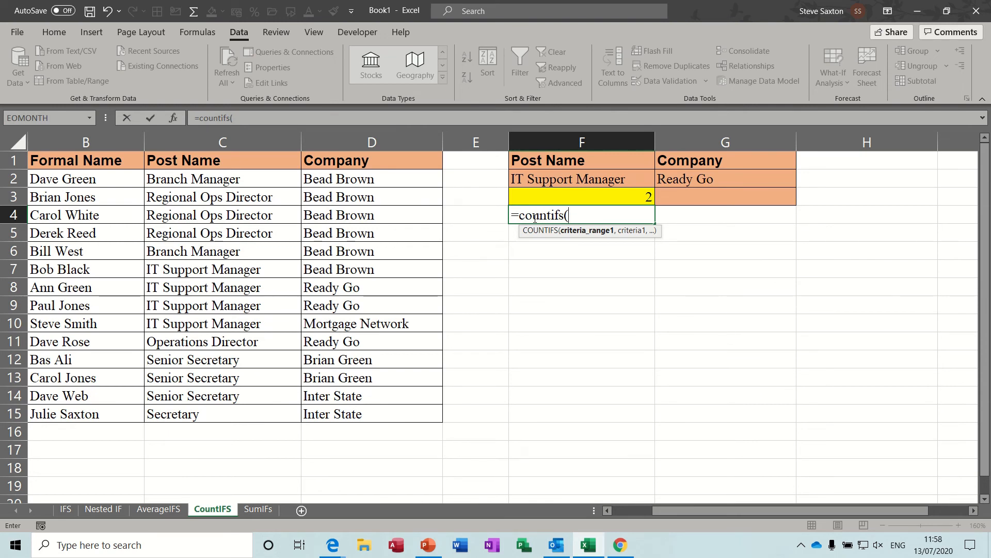
text(pos)
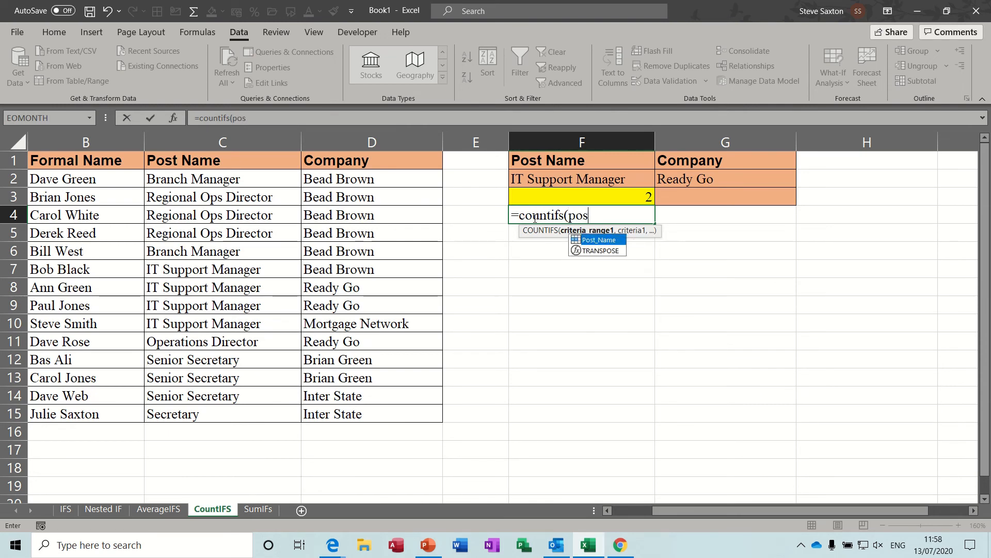
double_click(611, 240)
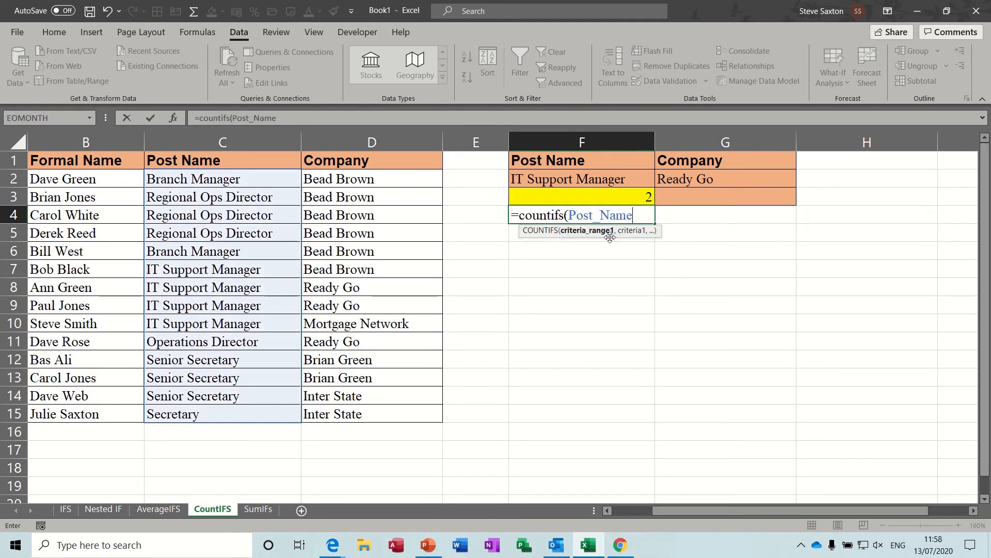
text(,)
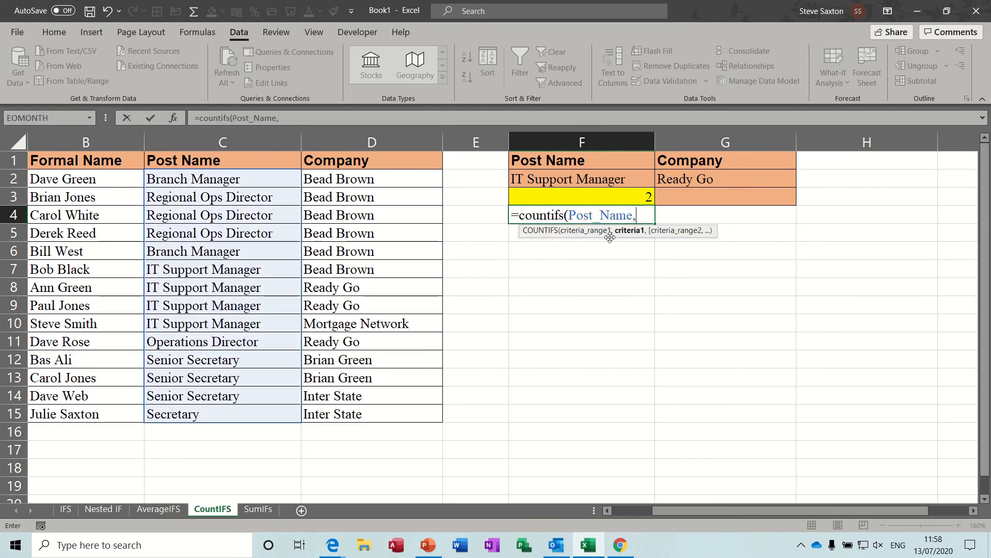
click(575, 180)
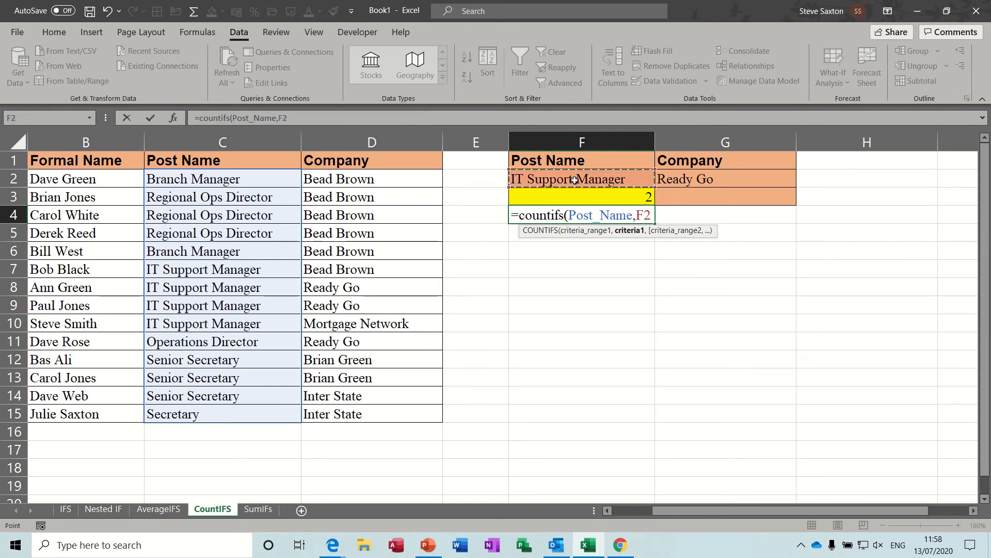
text(,)
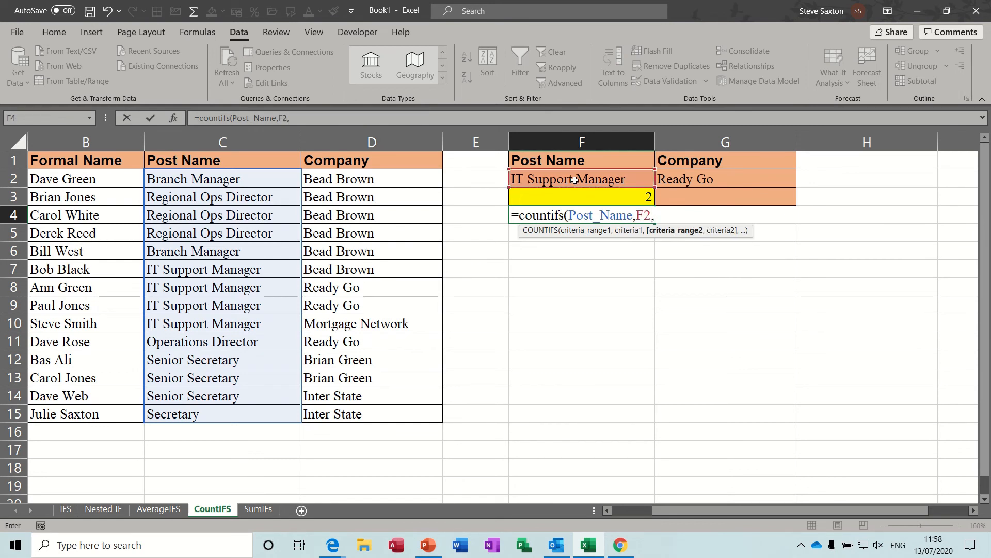
text(comp)
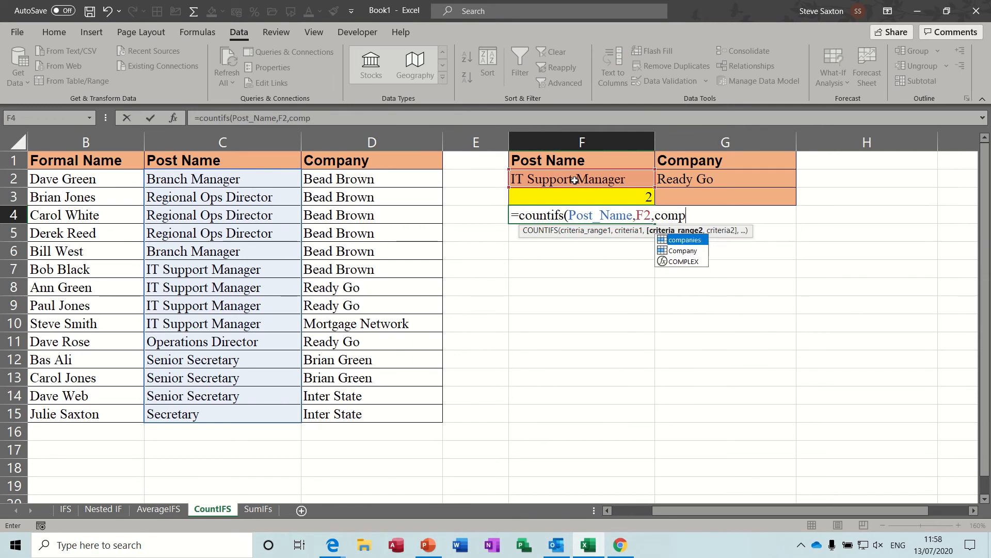
text(any,)
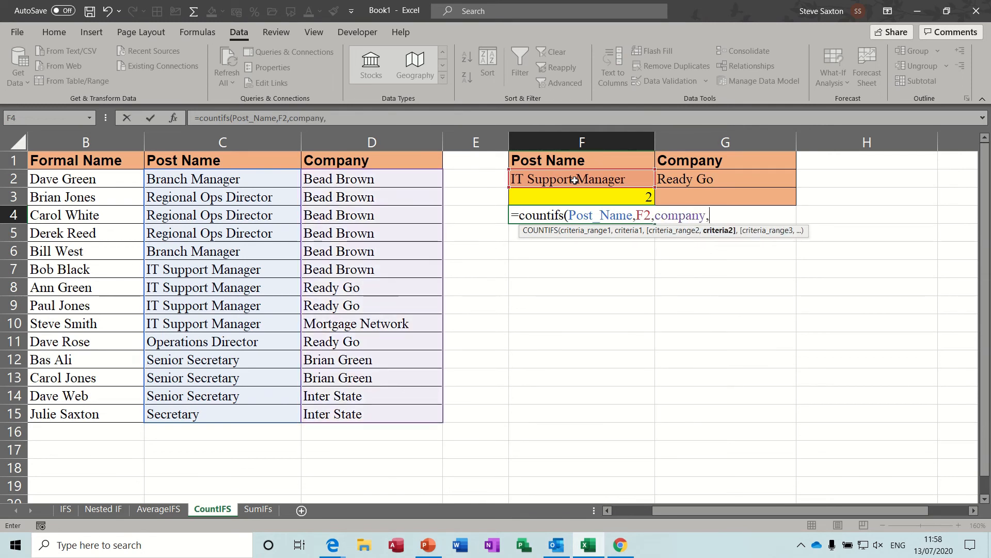
click(689, 181)
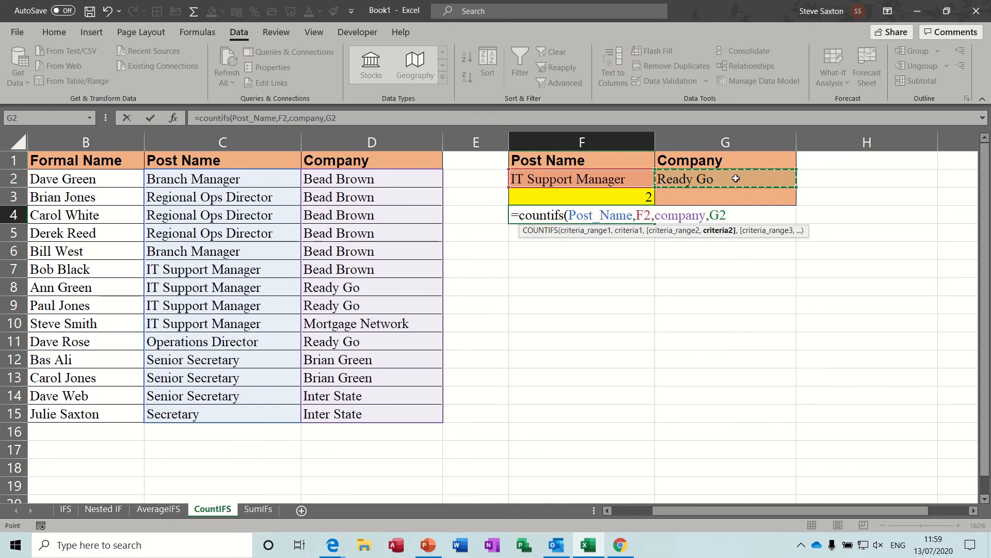
text())
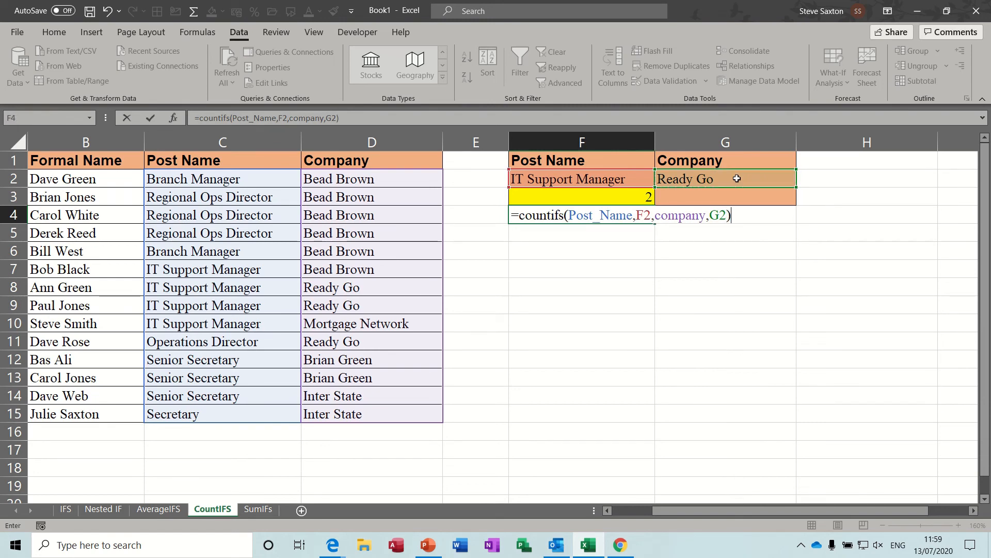
click(150, 116)
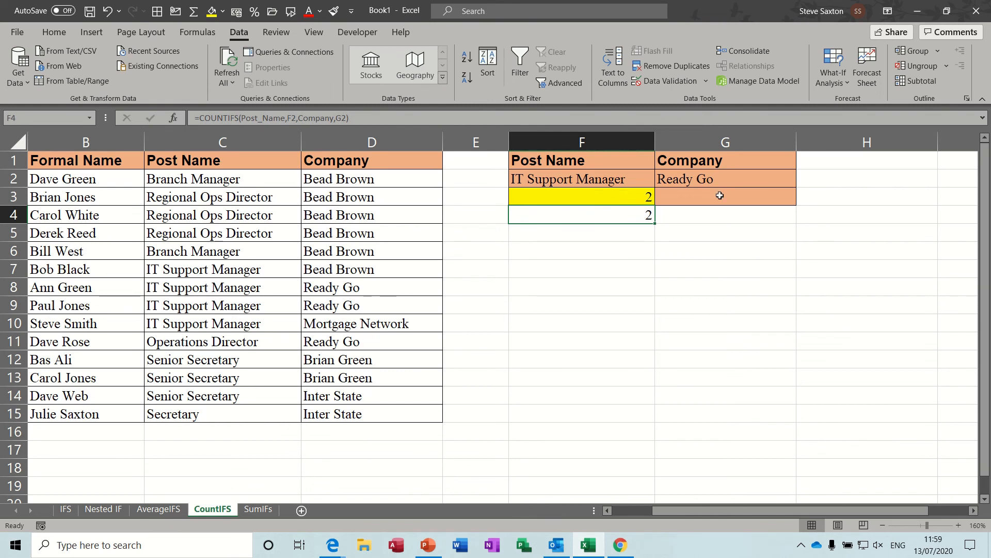
Step: Choose Bead Brown as the company in G2 to test both COUNTIFS formulas
click(774, 180)
click(803, 182)
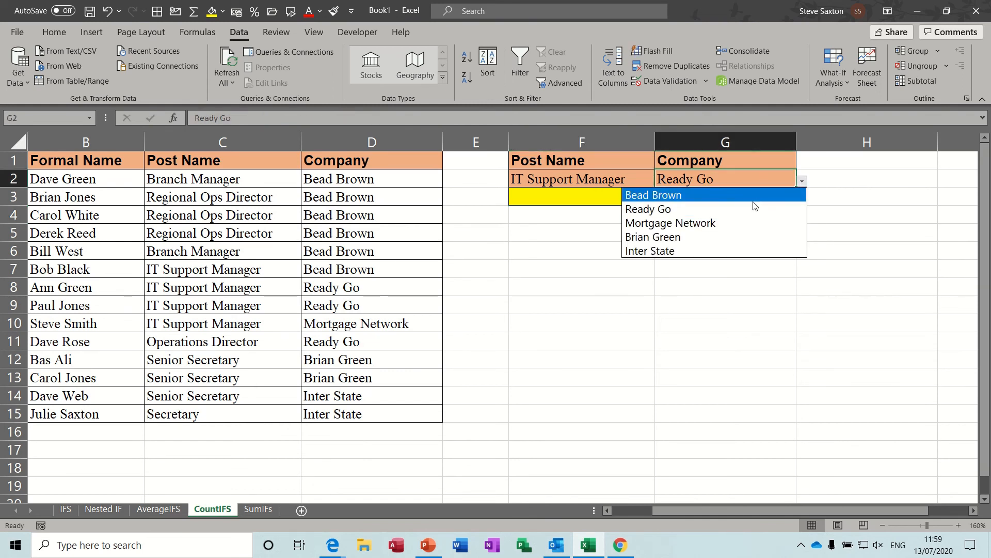
click(753, 195)
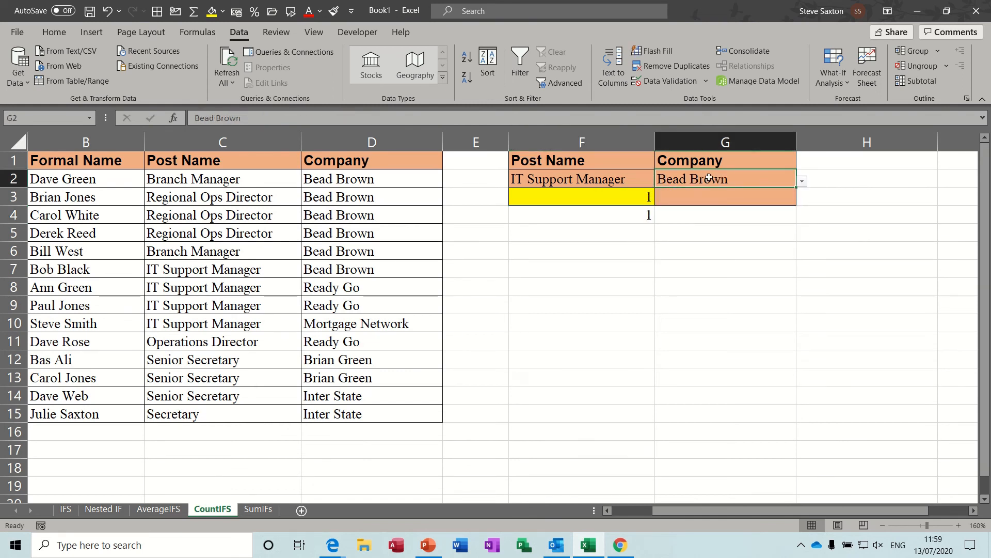
Step: Choose Operations Director as the post name in F2 and Ready Go as the company in G2
click(602, 177)
click(661, 181)
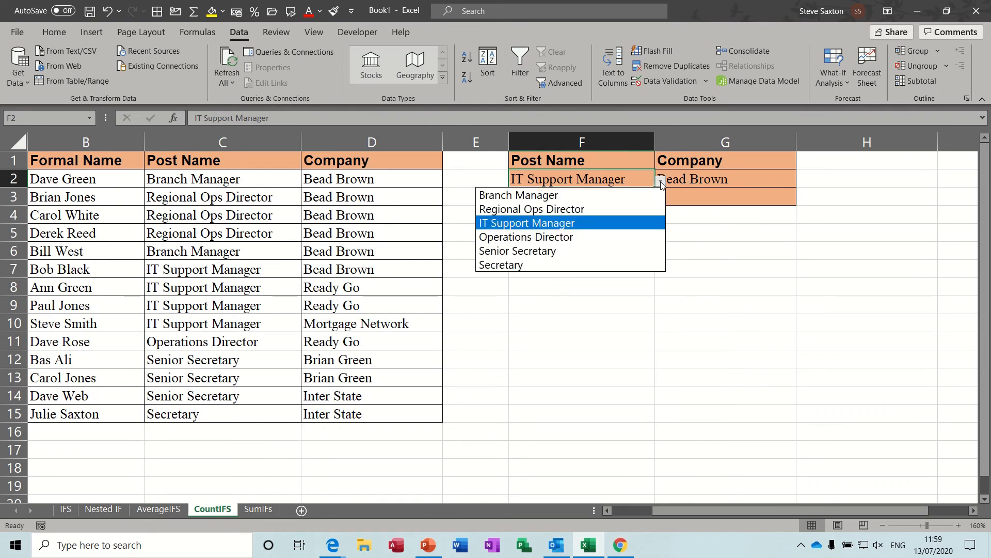
click(622, 237)
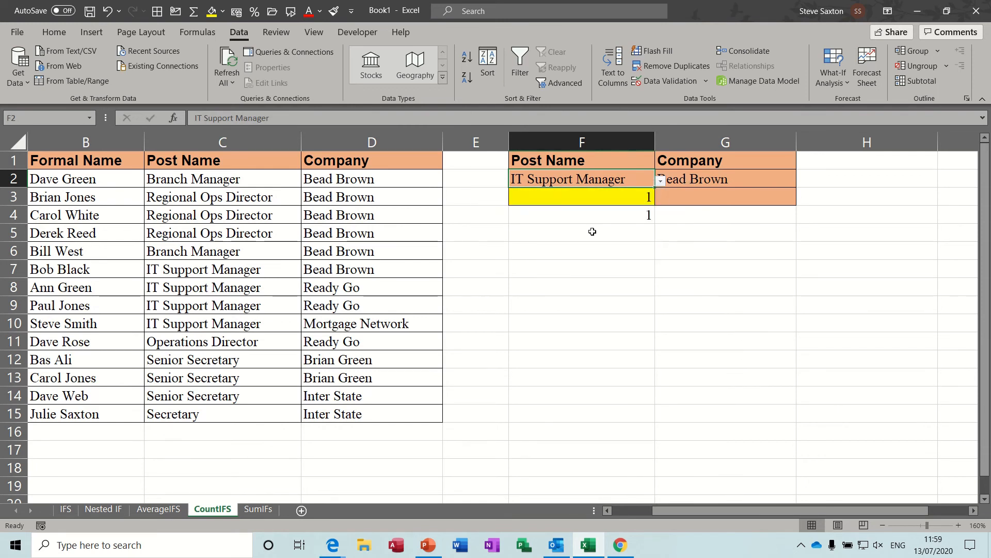
click(757, 183)
click(802, 181)
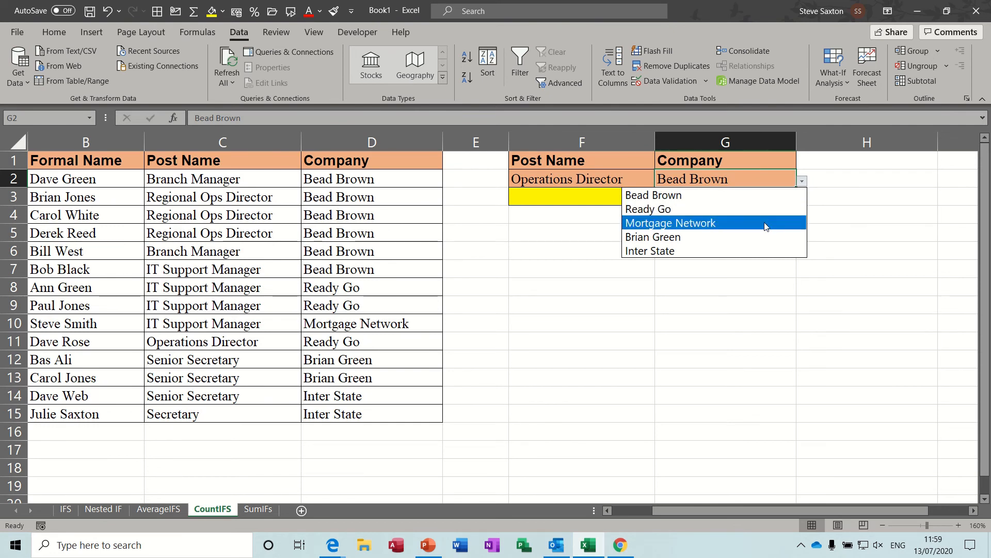
click(759, 210)
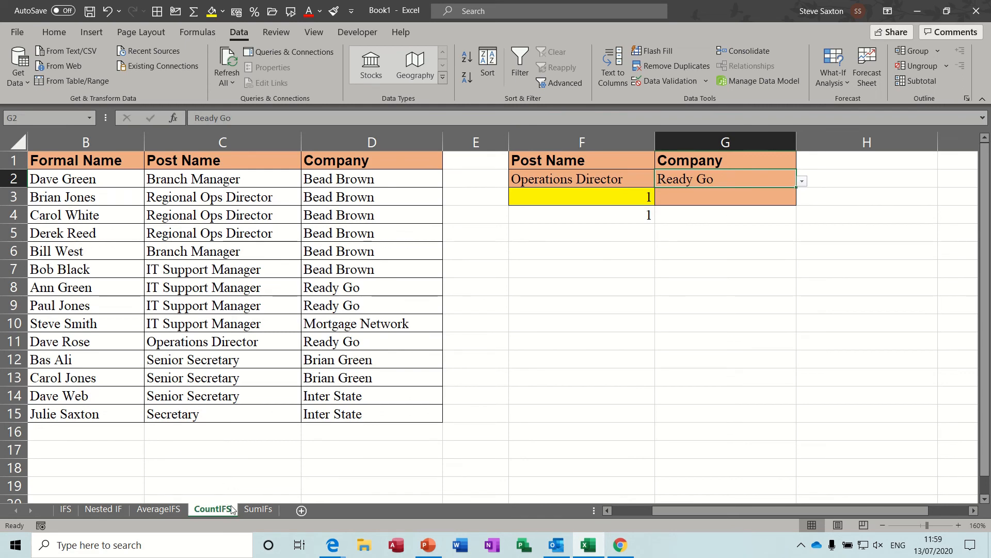
Step: On the SumIFs sheet, examine the named ranges companies in A3:A13, Pass in D3:D13, Fail in E3:E13 and tutor in F3:F13
click(262, 511)
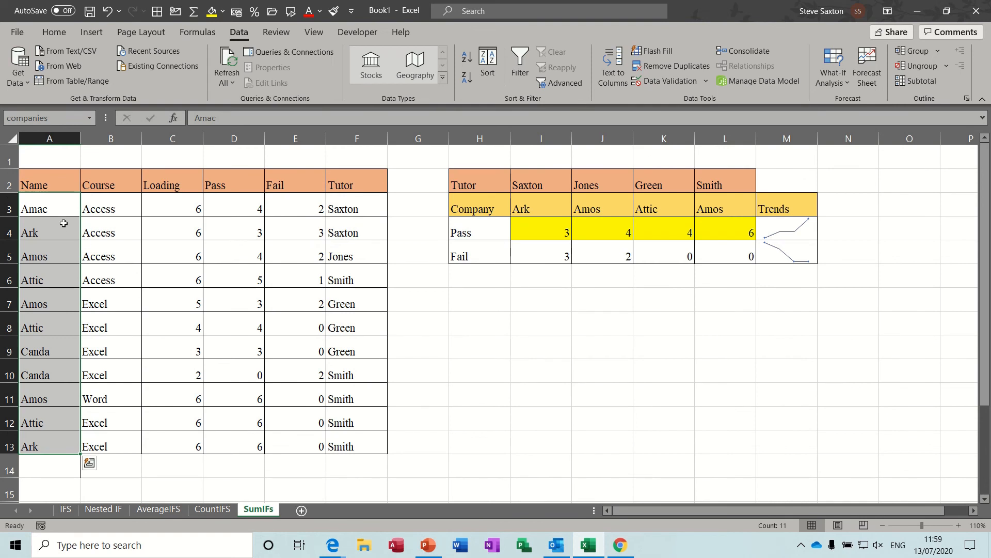
drag(56, 207, 44, 436)
drag(229, 206, 228, 438)
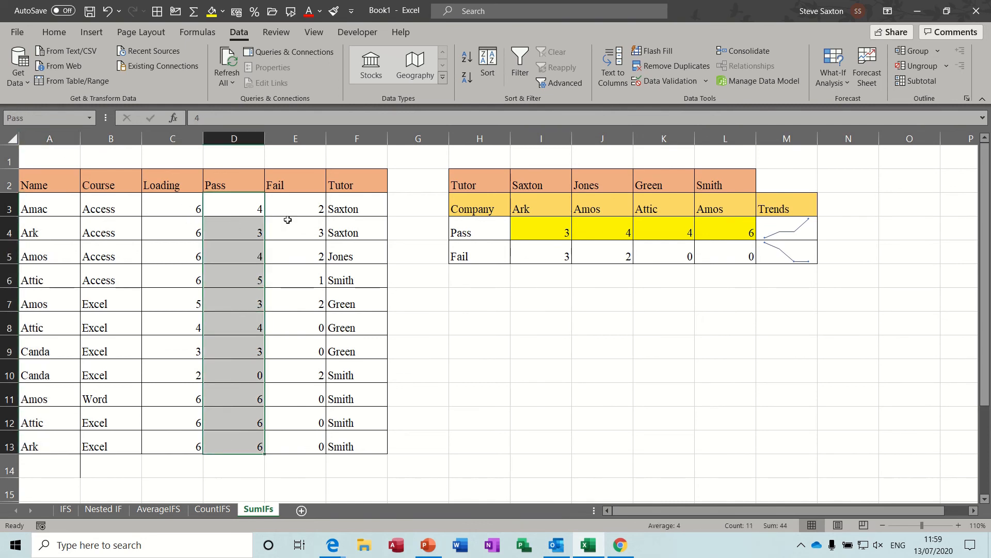
drag(297, 208, 290, 447)
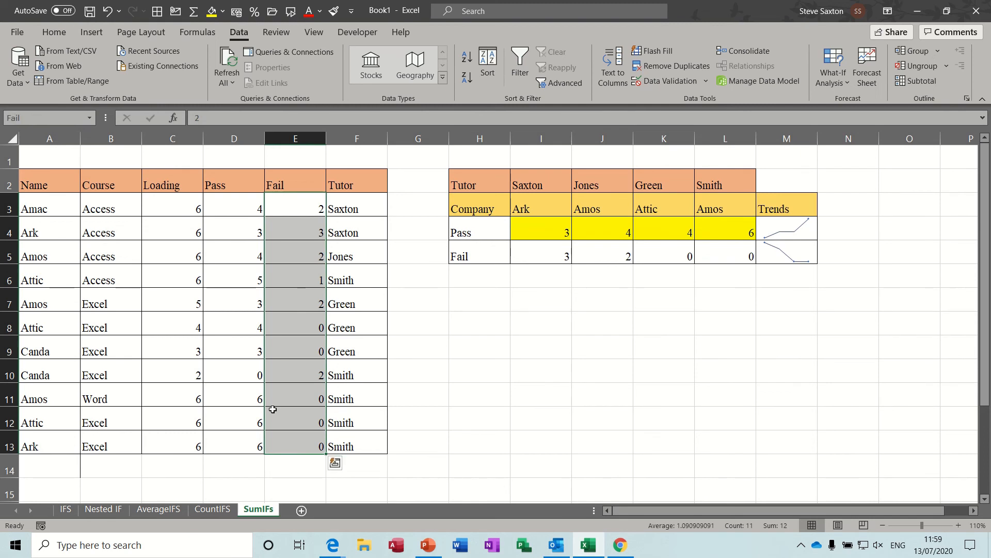
drag(353, 205, 343, 447)
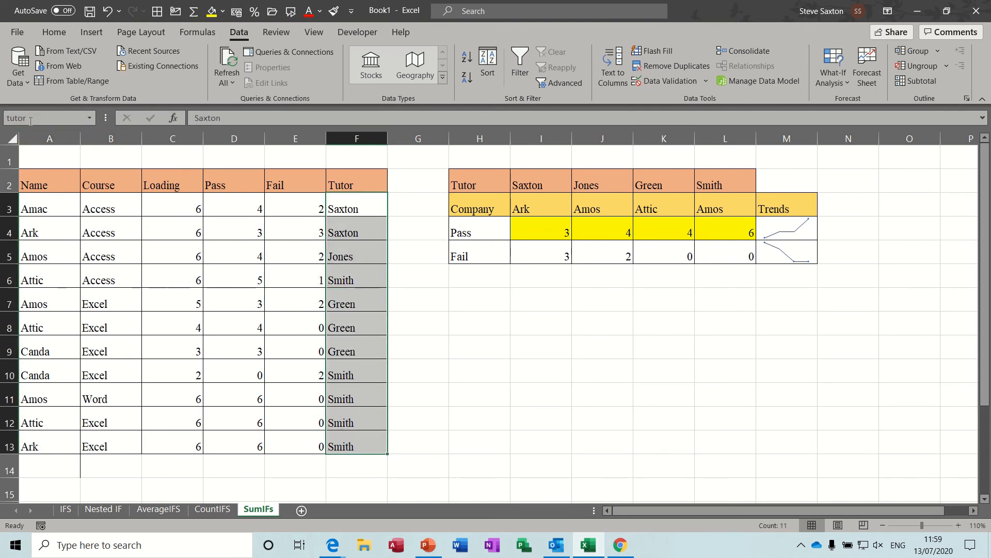
Step: View the selectable tutors in I2 and companies in I3, keeping the current choices
click(543, 184)
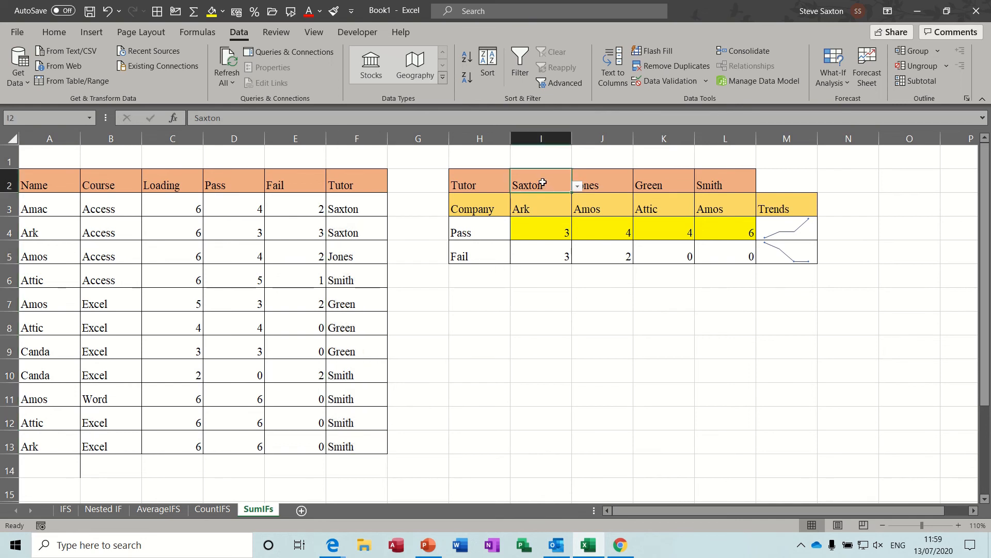
click(578, 187)
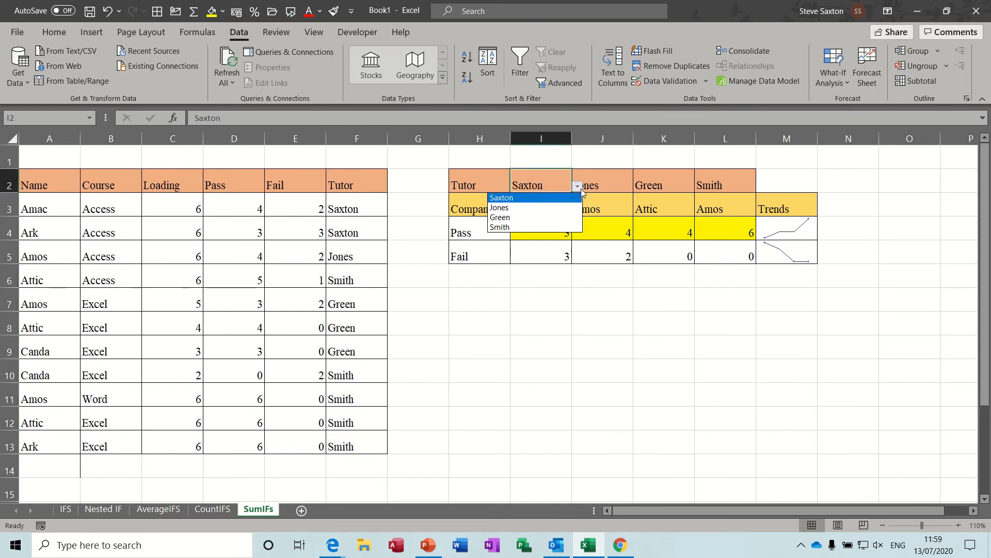
click(566, 196)
click(554, 206)
click(578, 212)
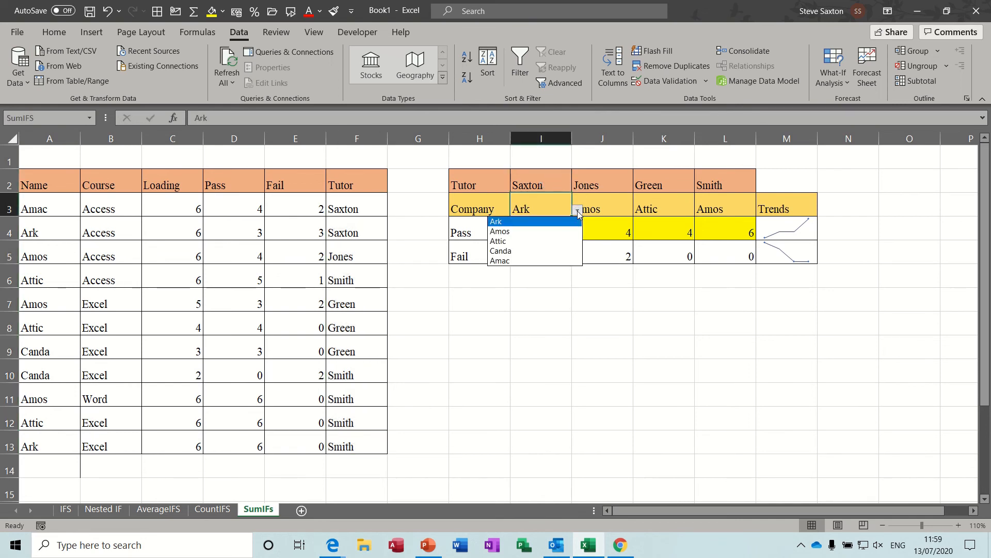
click(578, 214)
Step: Set I2 to the same tutor as J2 and choose Amos as the company in I3
click(566, 184)
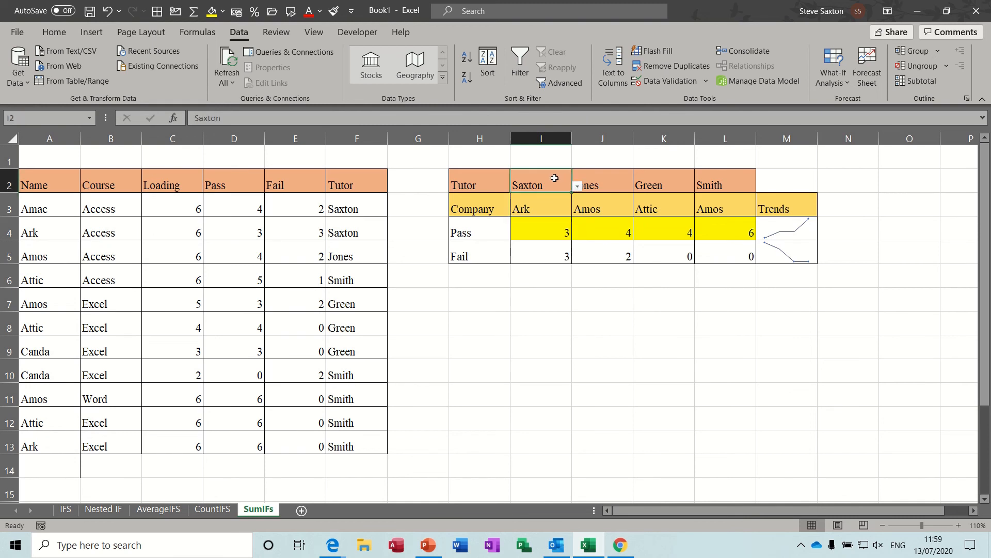
click(578, 187)
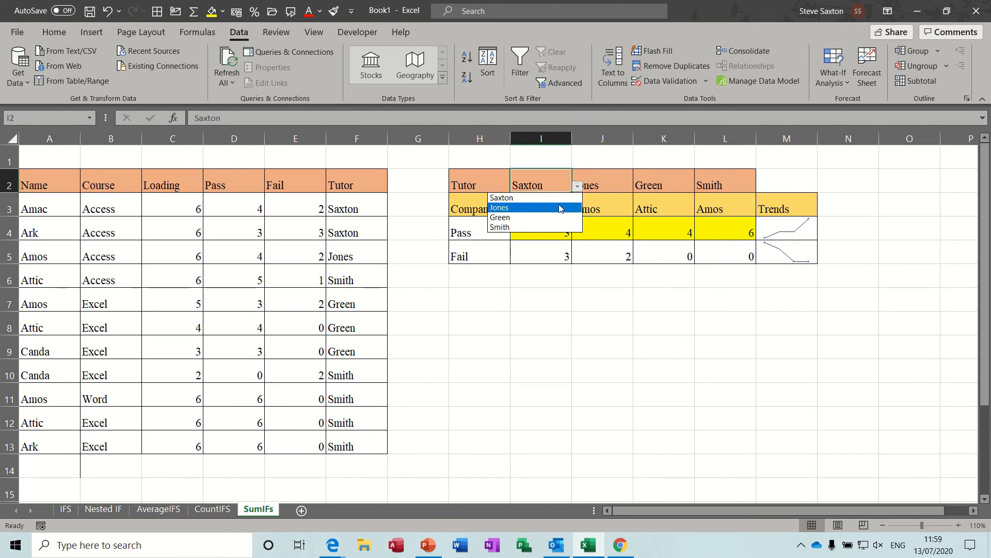
click(566, 205)
click(561, 207)
click(578, 212)
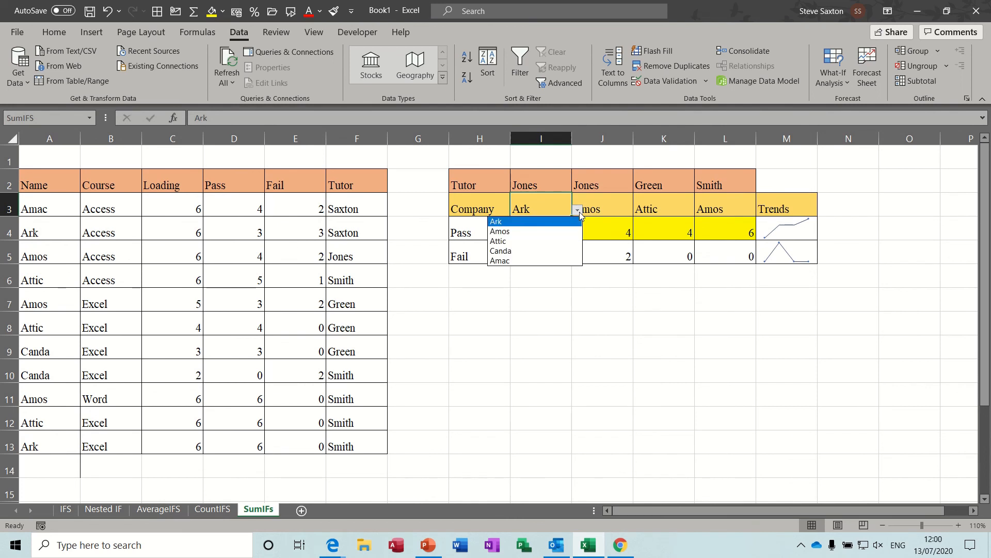
click(562, 233)
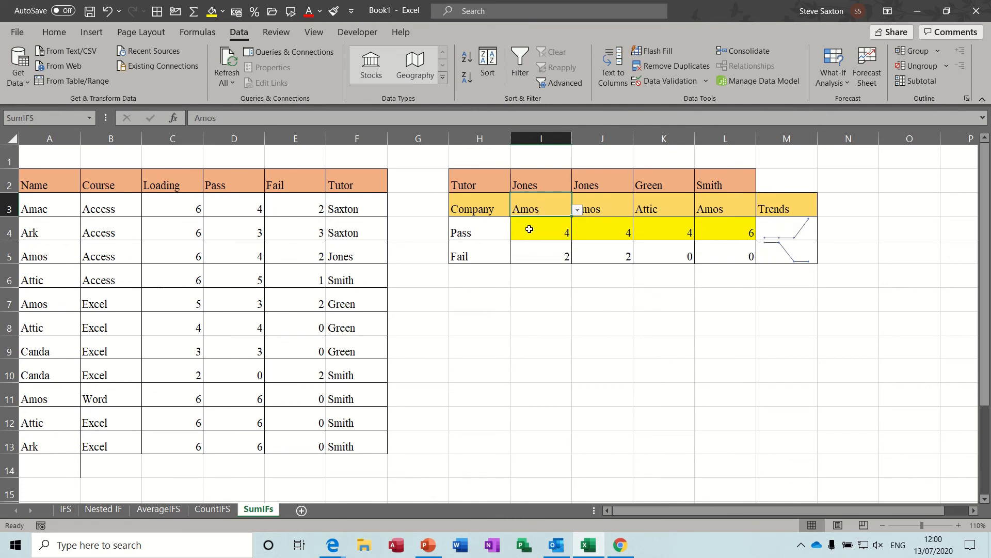
Step: Examine the SUMIFS formulas behind the Fail total in I5 and the Pass total in I4
click(535, 255)
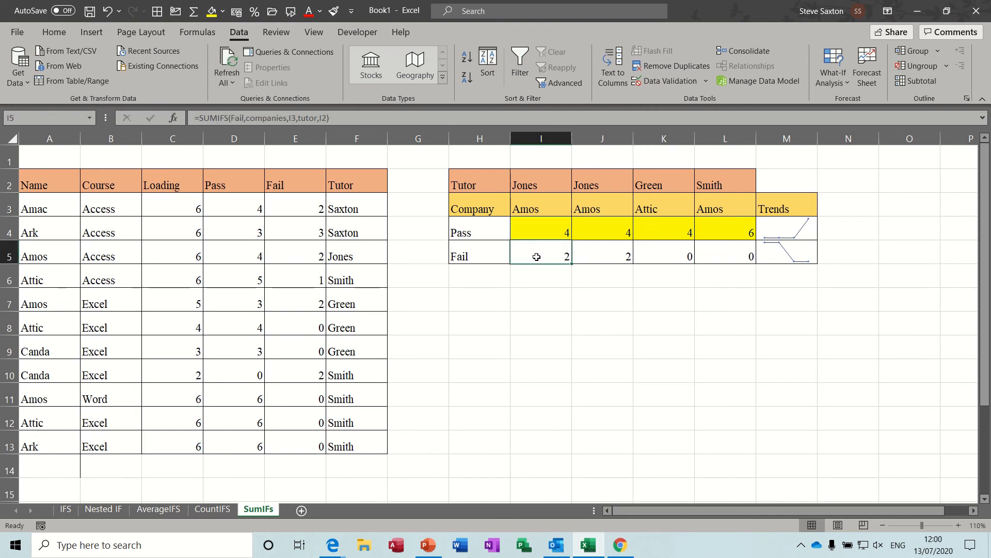
click(543, 181)
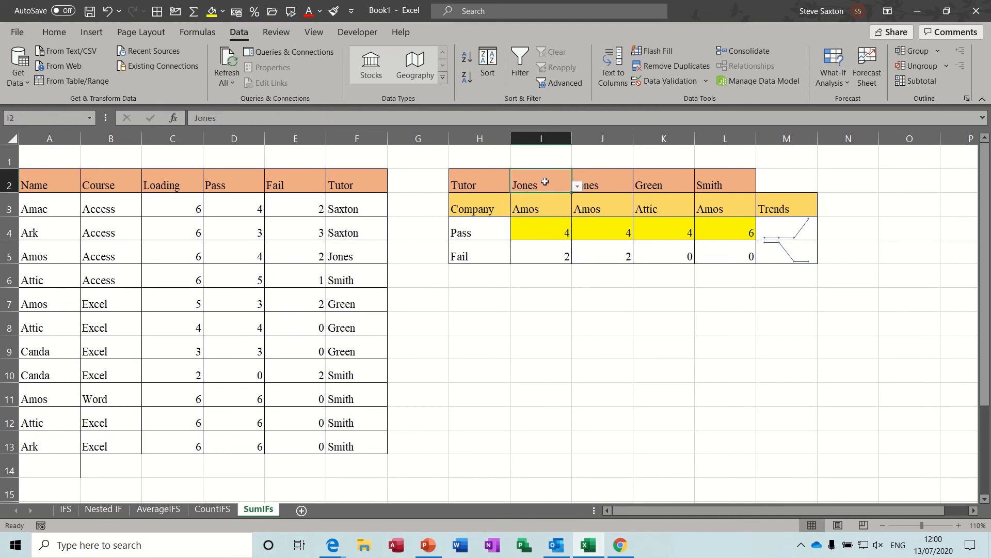
click(539, 231)
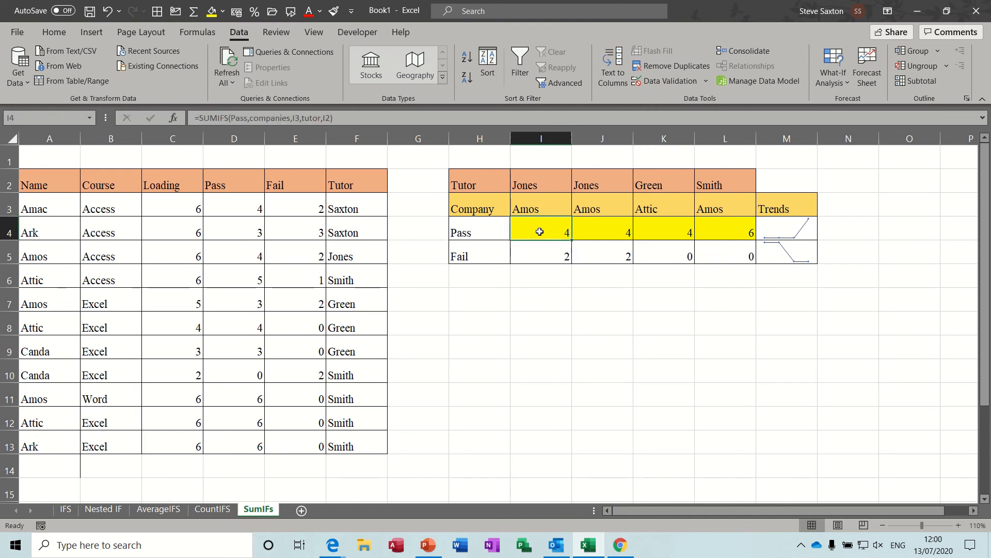
Step: Start a SUMIFS formula in I6 with the named range Pass (D3:D13) as the sum range
click(530, 282)
text(=sumifs)
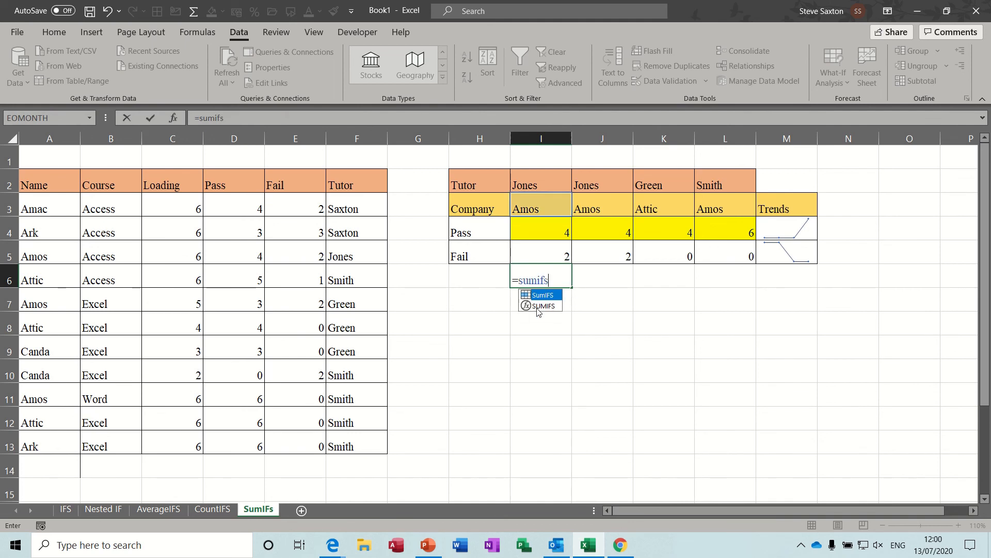
text(()
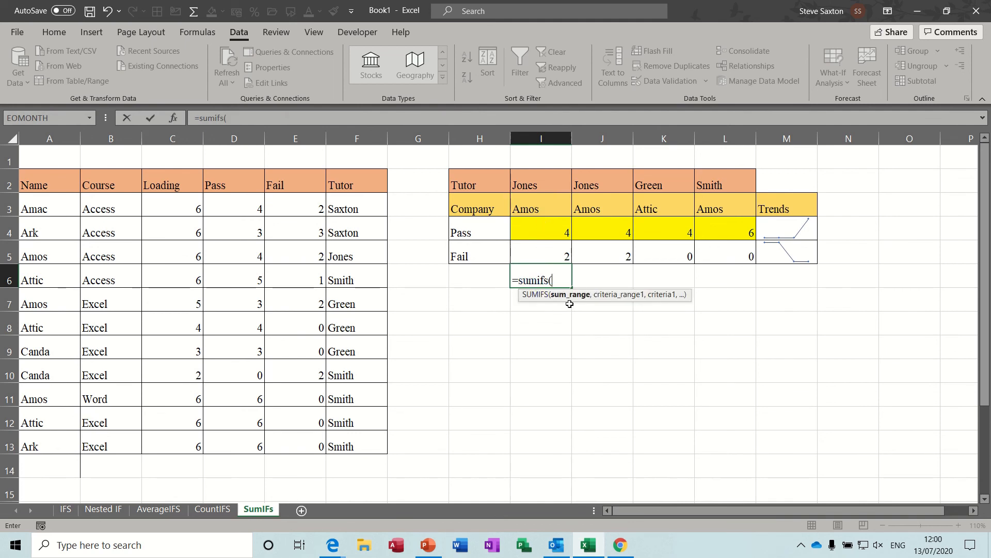
click(238, 206)
drag(238, 206, 242, 435)
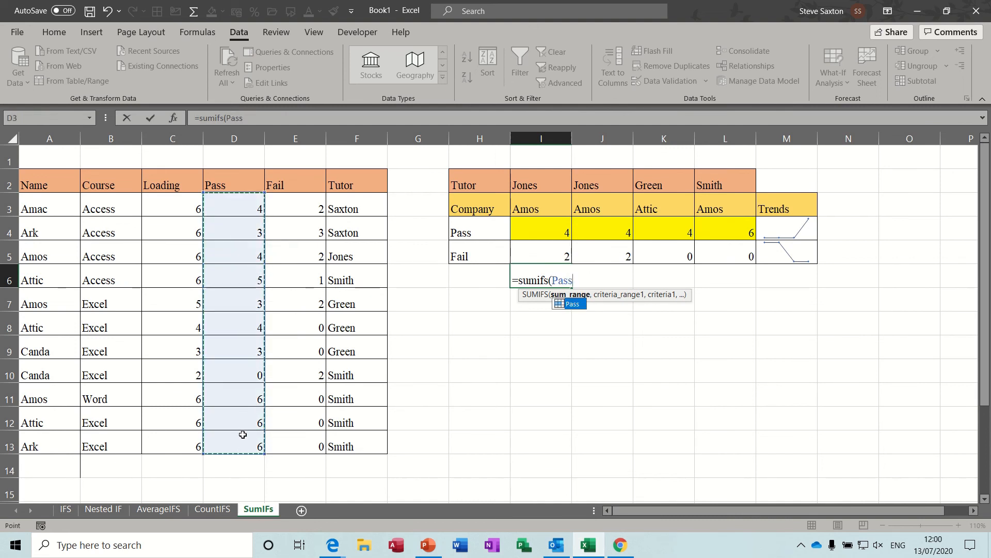
text(,)
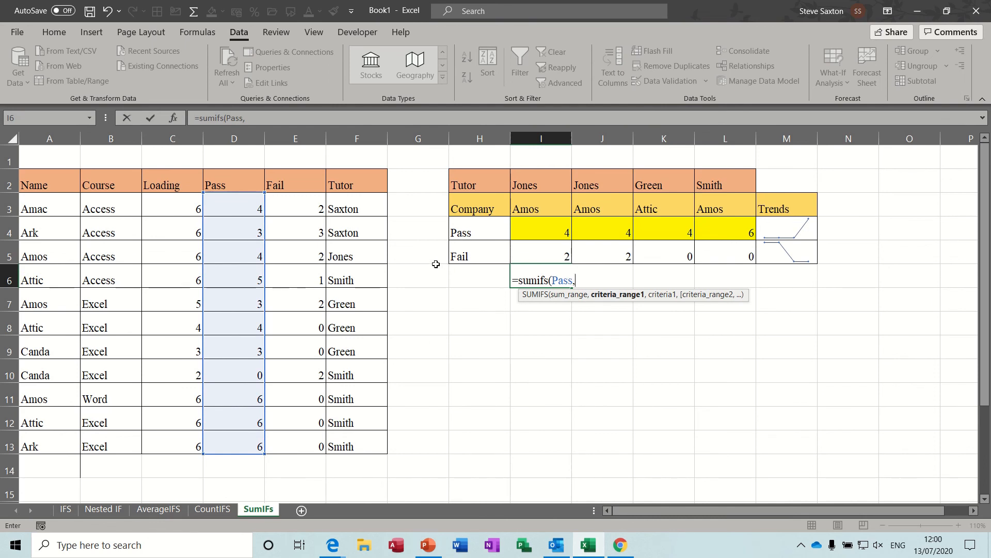
Step: Add the named range tutor (F3:F13) with I2 as the formula's first criteria pair
drag(354, 203, 357, 434)
text(,)
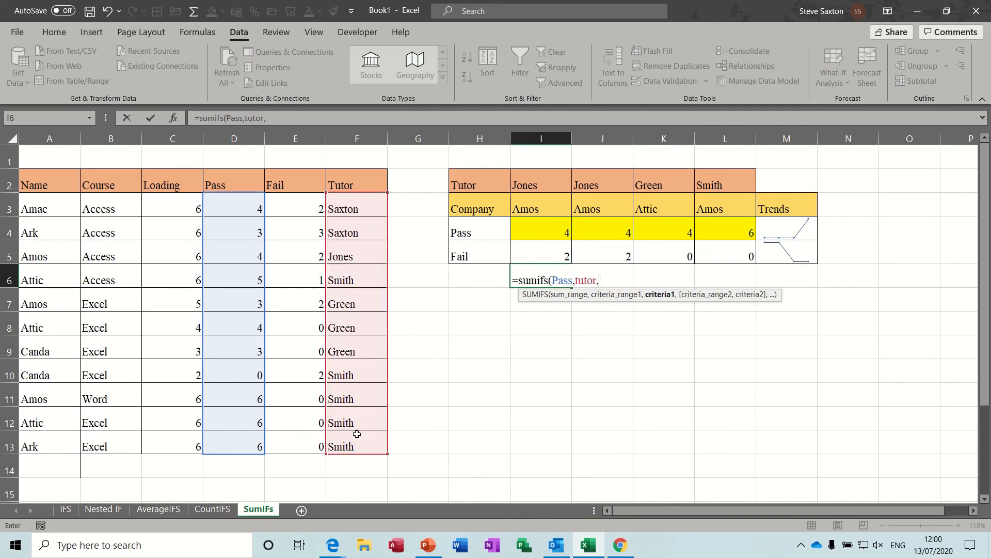
click(539, 179)
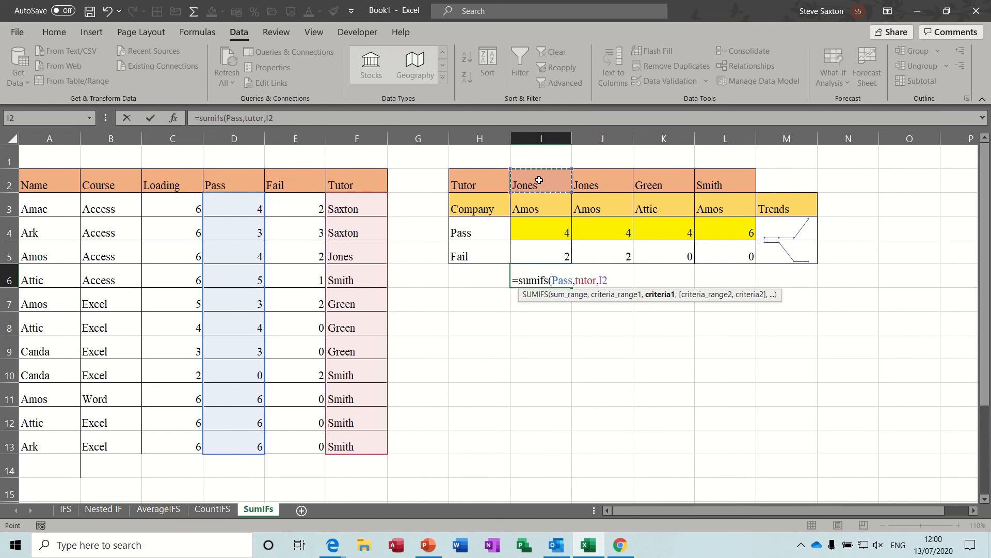
text(,)
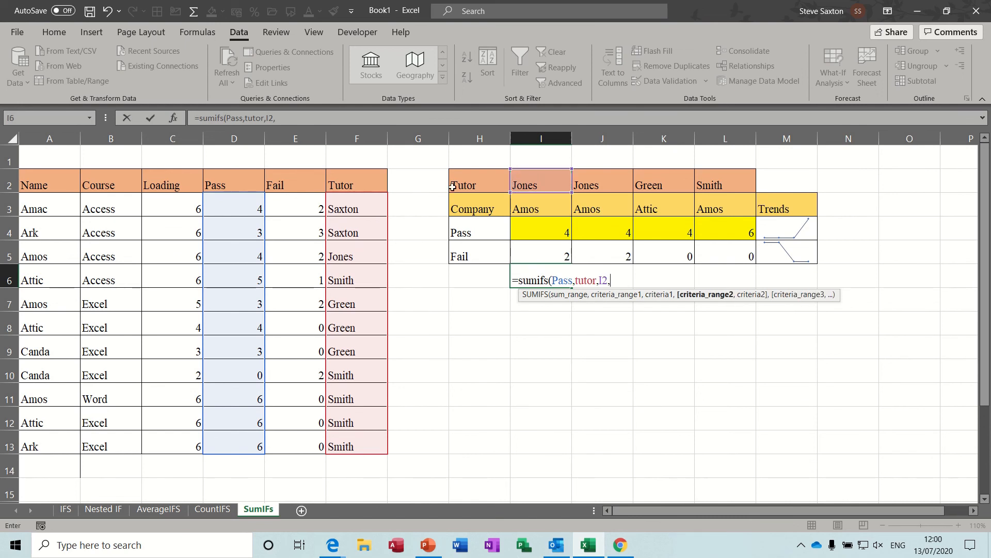
Step: Add the named range companies with the cell reference I3 as the second criteria pair, completing =SUMIFS(Pass,tutor,I2,companies,I3) in I6
mouse_move(51, 202)
mouse_down()
mouse_move(31, 232)
mouse_move(35, 441)
mouse_up()
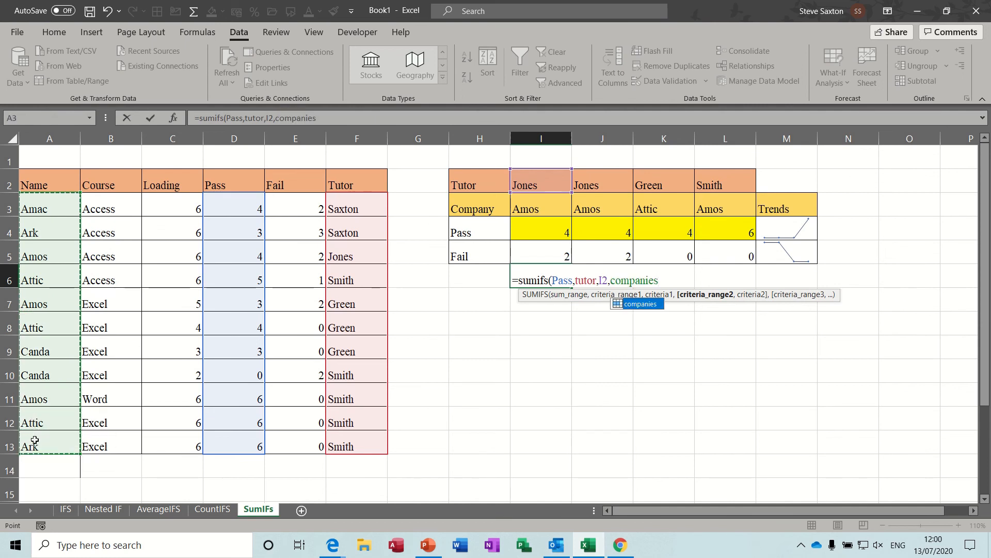
text(,)
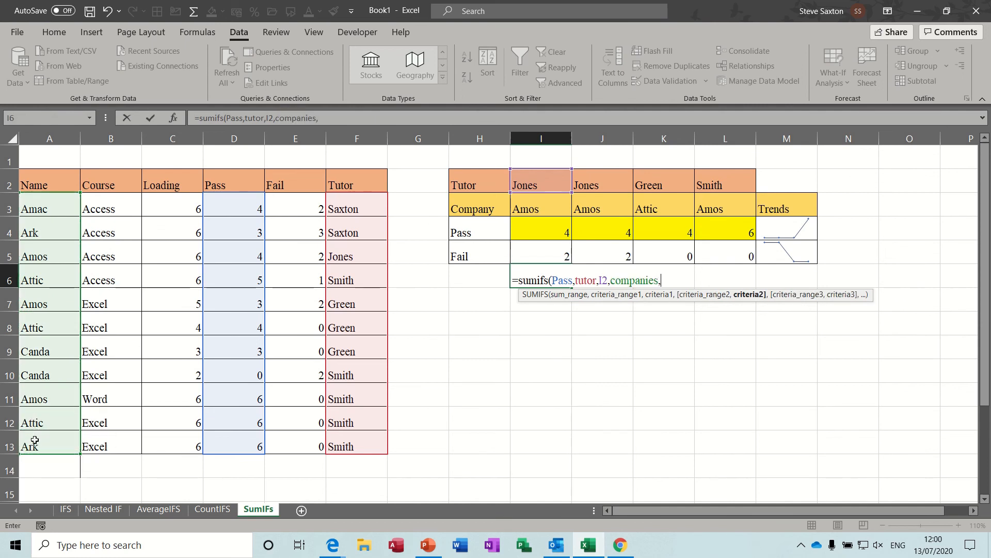
click(543, 202)
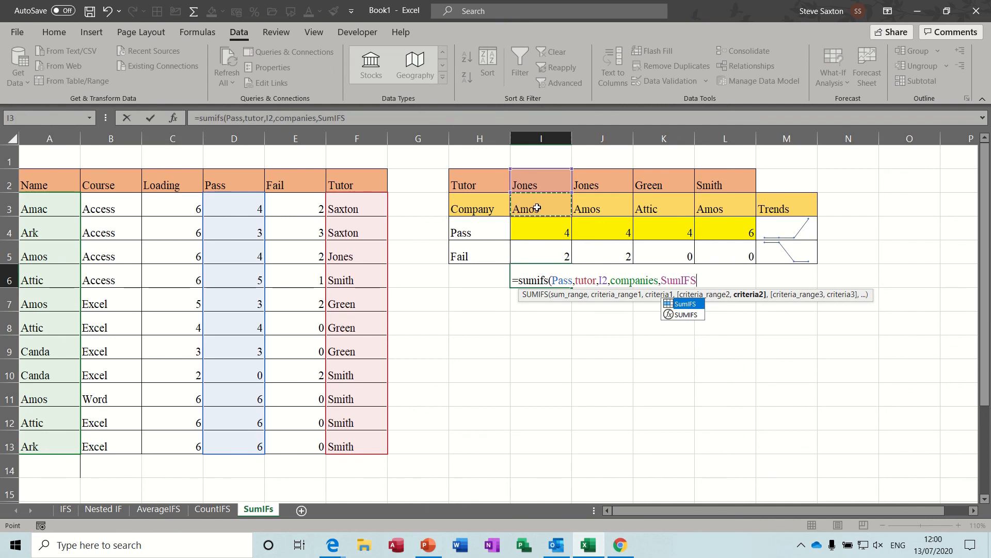
key(BackSpace)
key(BackSpace)
key(BackSpace)
key(BackSpace)
key(BackSpace)
key(BackSpace)
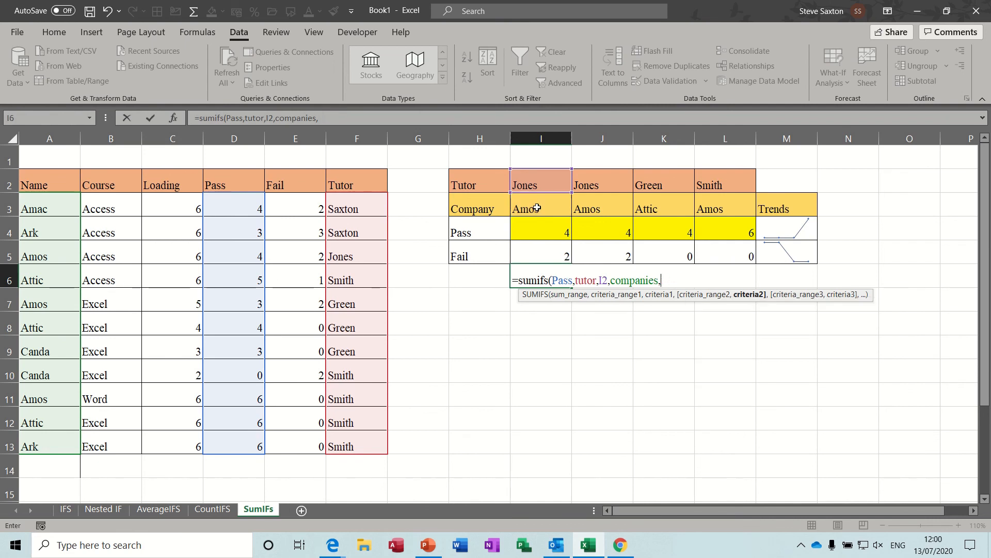
text(i3)
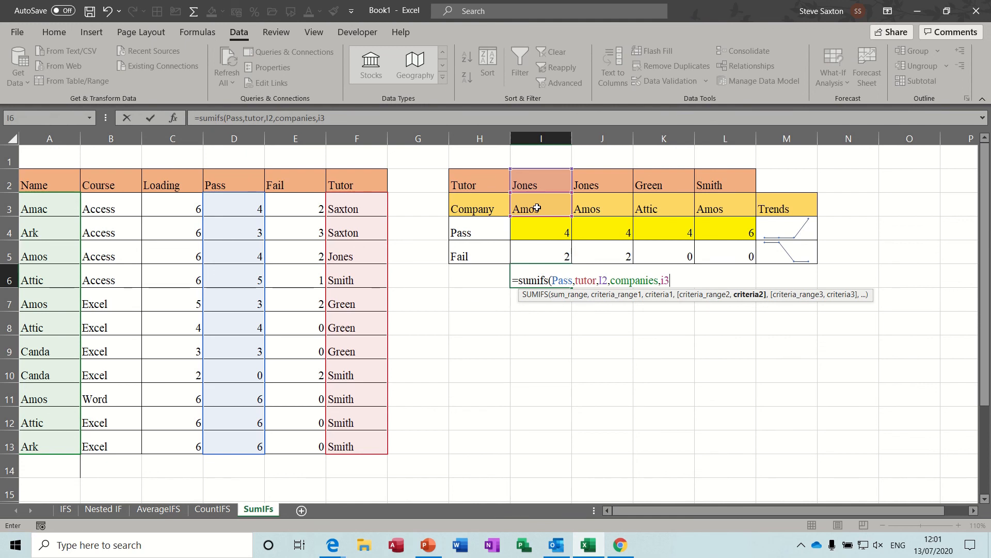
text())
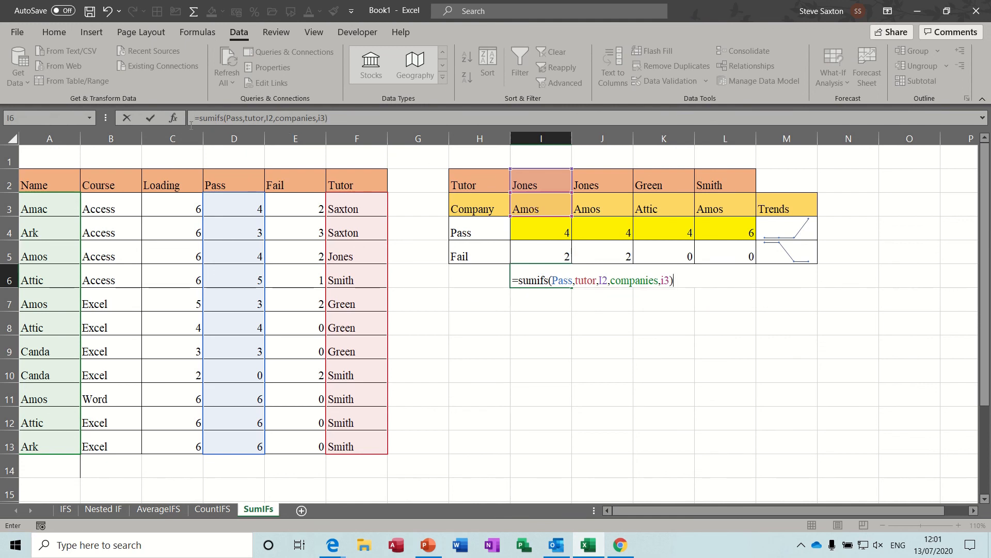
click(151, 119)
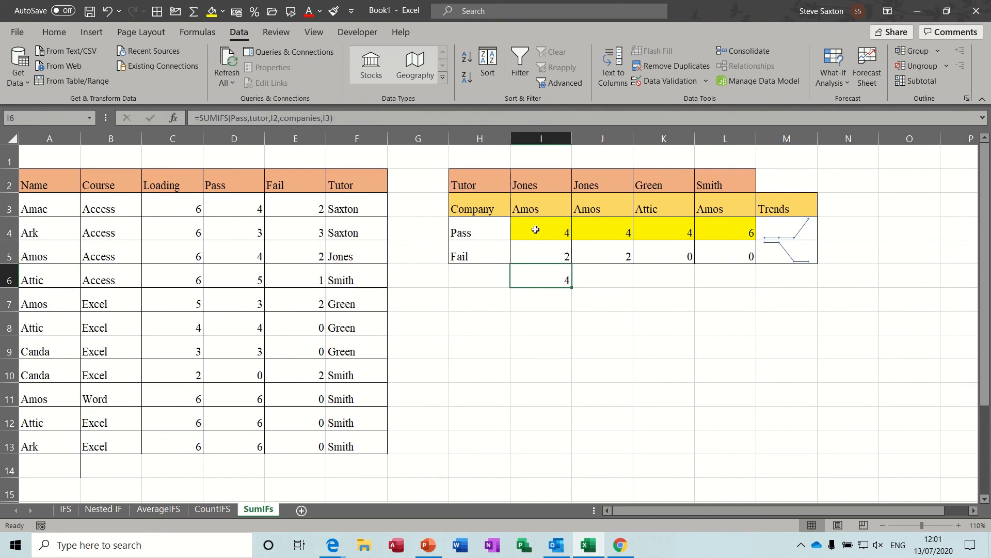
Step: Copy the SUMIFS formula from I6 across to L6
click(785, 232)
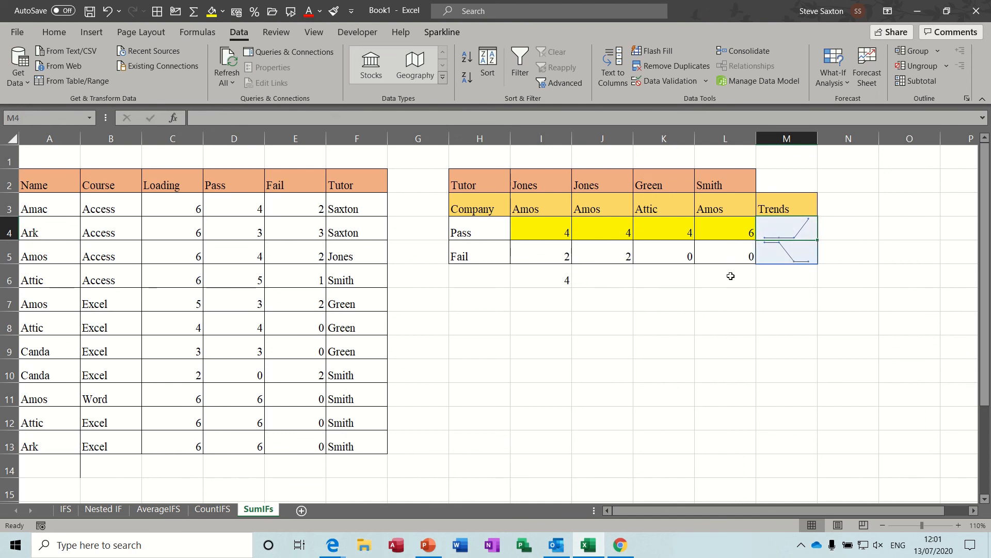
click(556, 281)
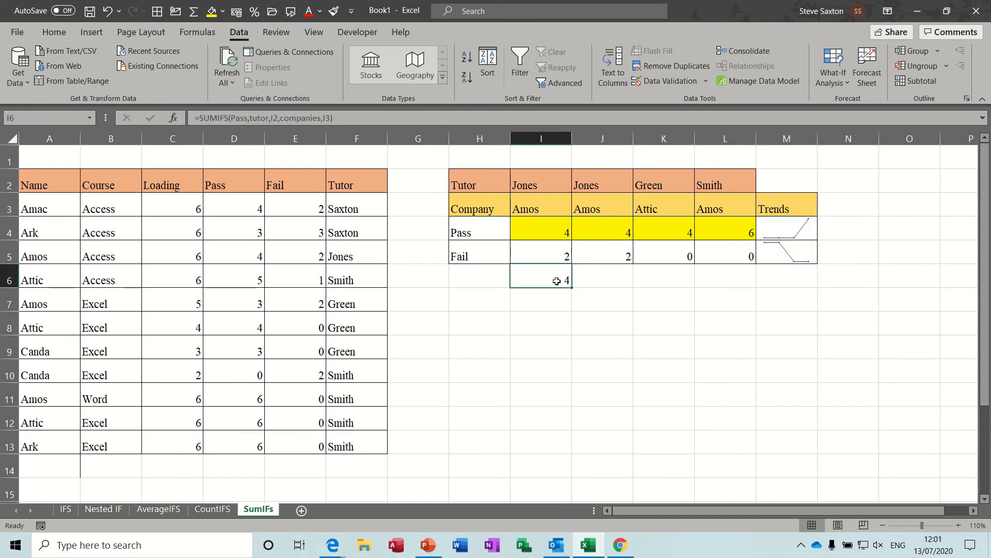
drag(572, 287, 733, 288)
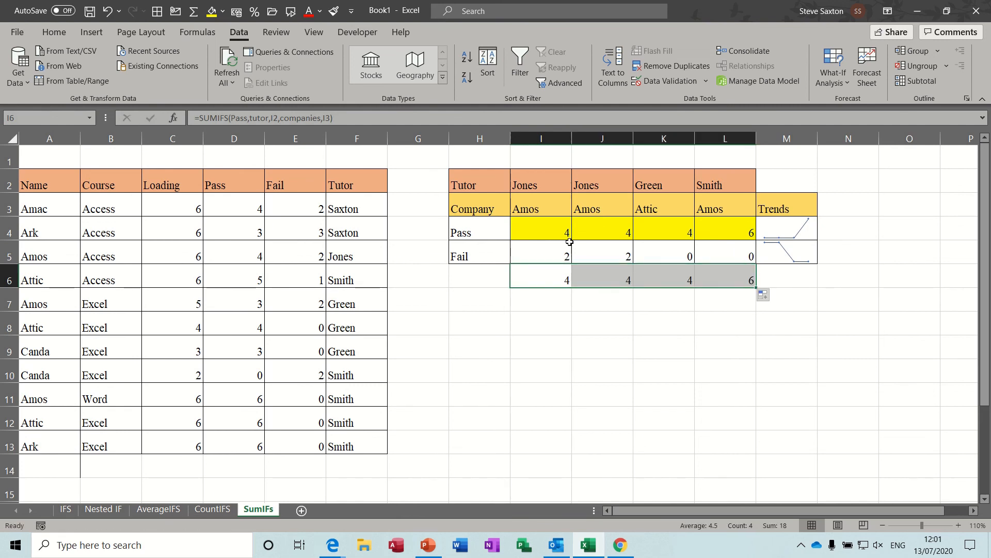
Step: Check the SUMIFS formulas in the cells of I6:L6
click(549, 274)
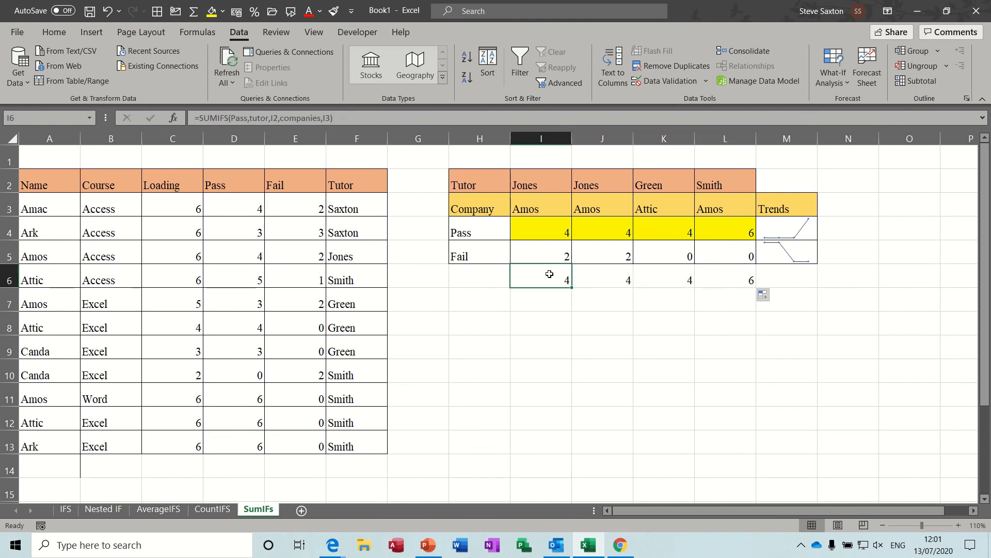
click(599, 276)
click(653, 276)
click(552, 276)
click(621, 281)
click(714, 274)
Step: Insert a line sparkline in M6 based on the data range I6:L6
drag(569, 279, 710, 279)
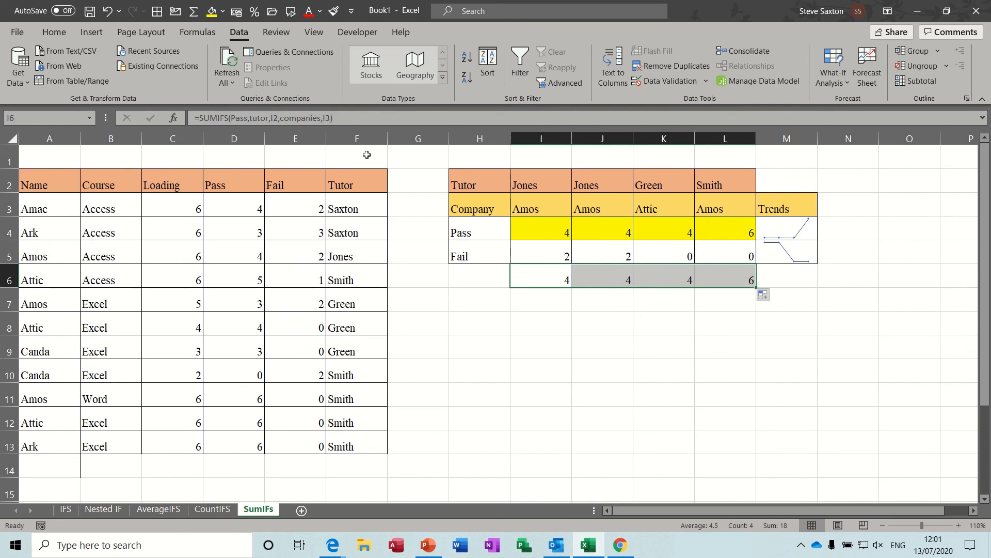
click(91, 33)
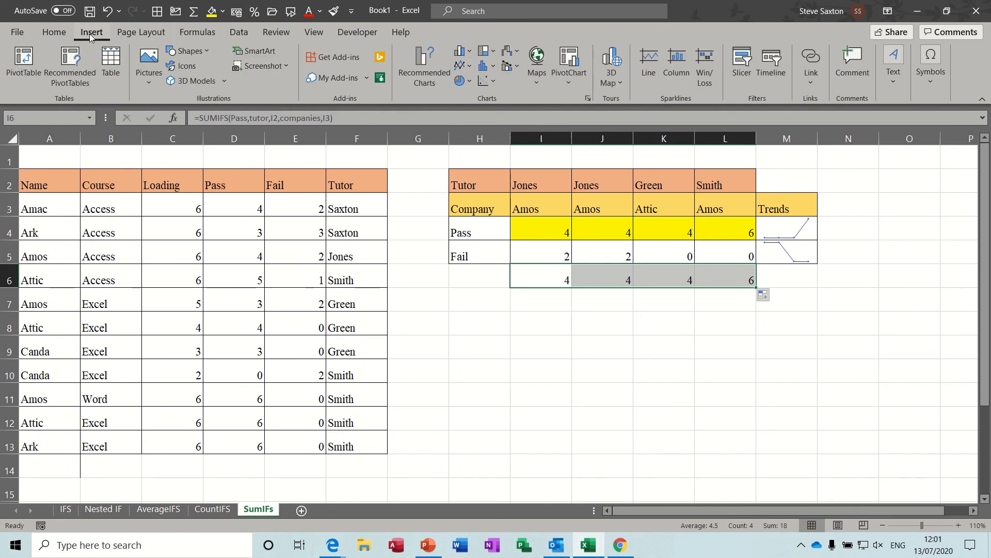
click(650, 61)
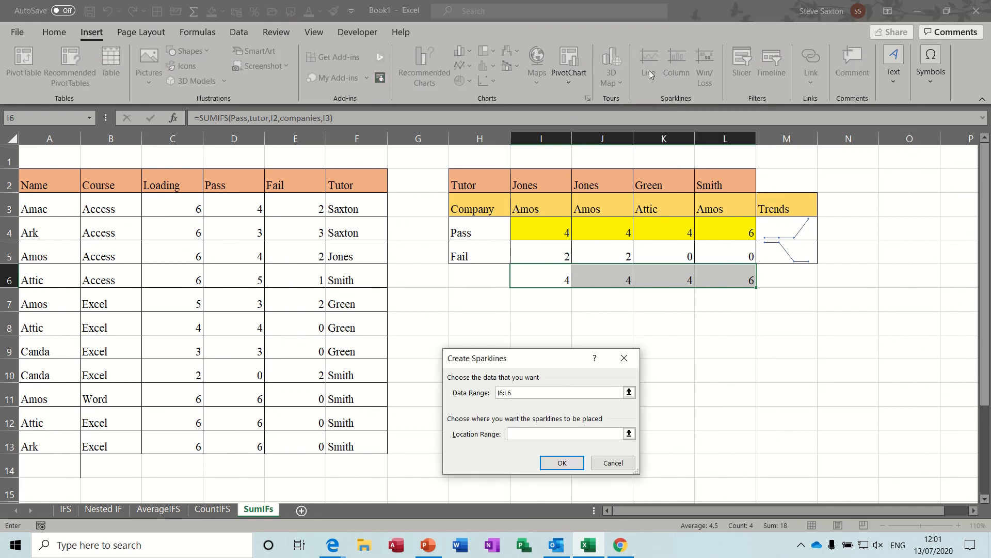
drag(555, 365, 581, 332)
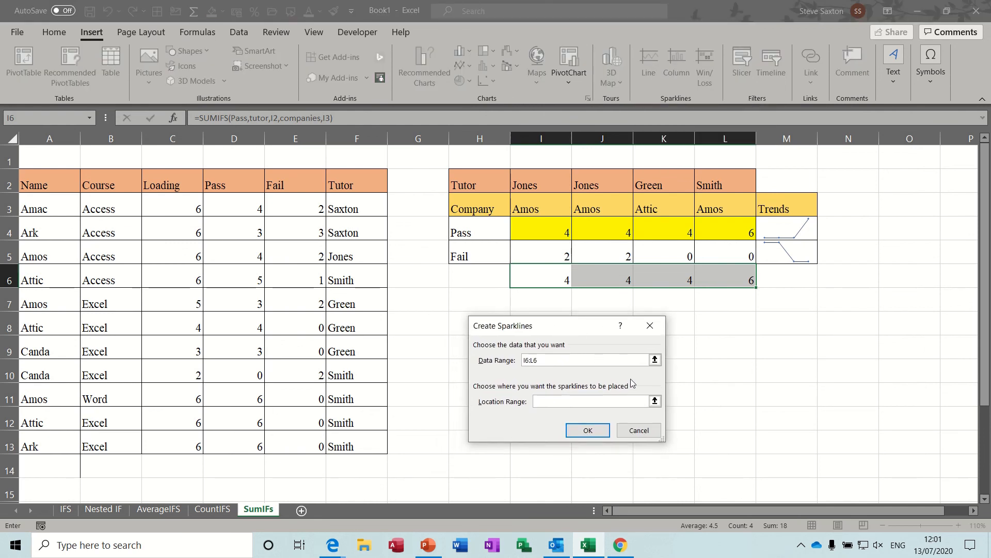
click(798, 281)
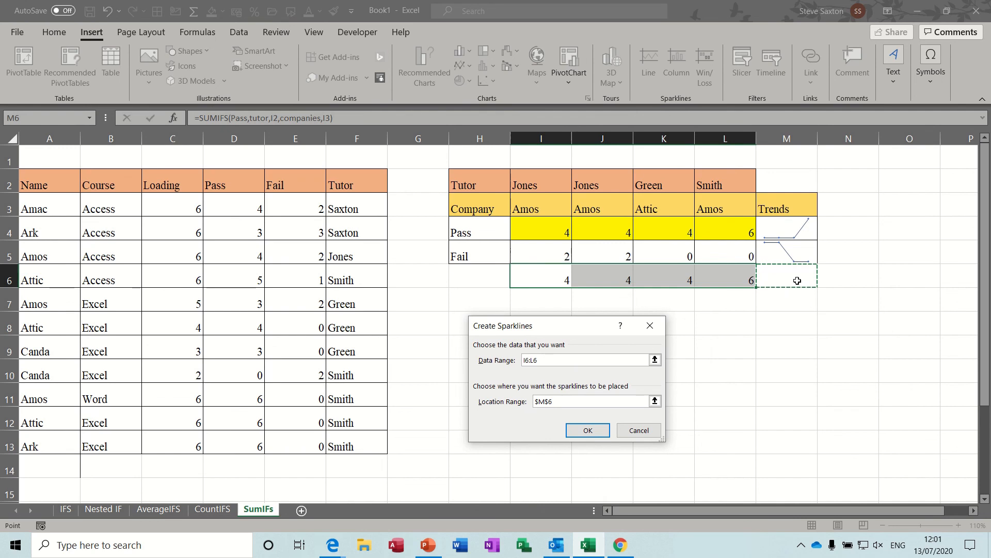
click(587, 430)
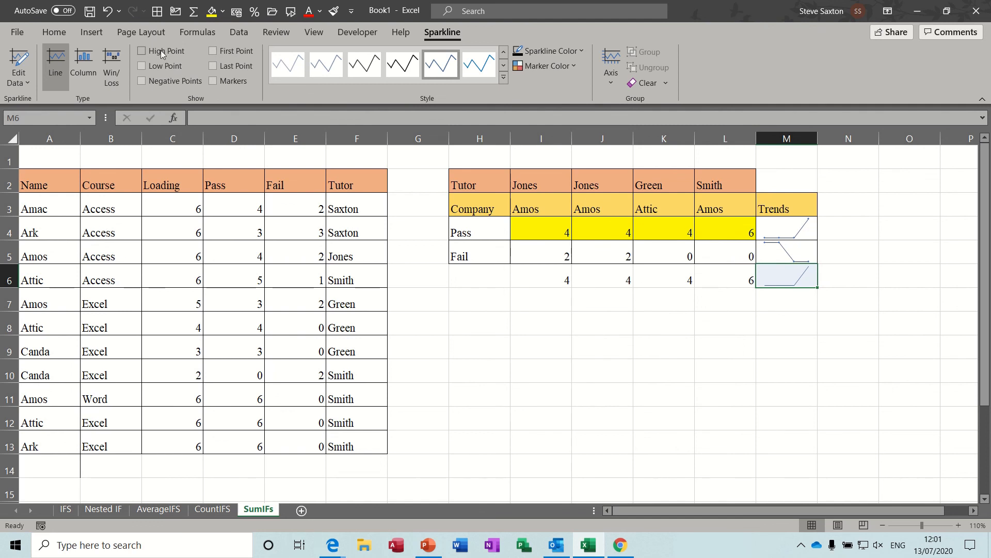
Step: Show the high, low, last and negative points and the markers on the M6 sparkline
click(176, 65)
click(213, 81)
click(147, 81)
Step: Try the Column and Win/Loss types on the M6 sparkline and return it to Line
click(83, 63)
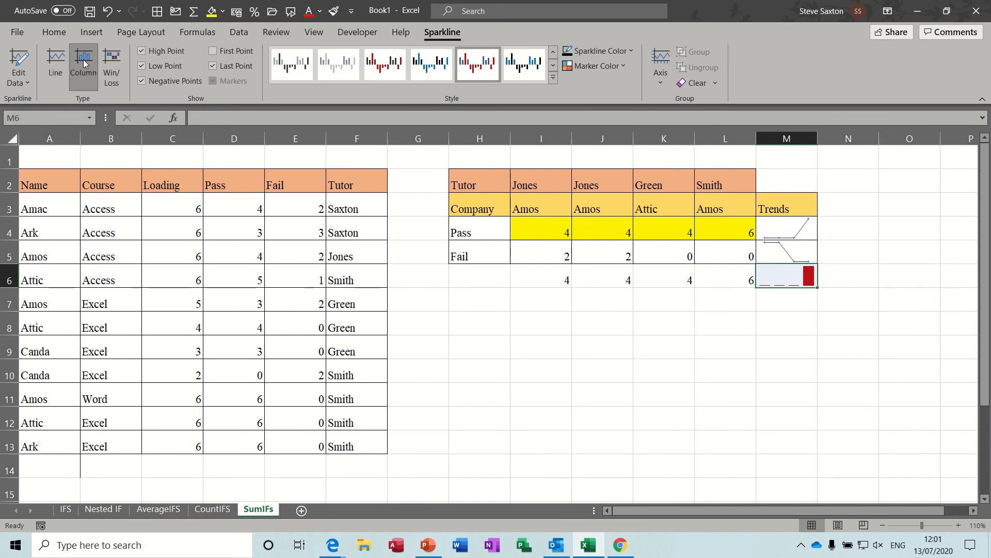
click(108, 60)
click(82, 60)
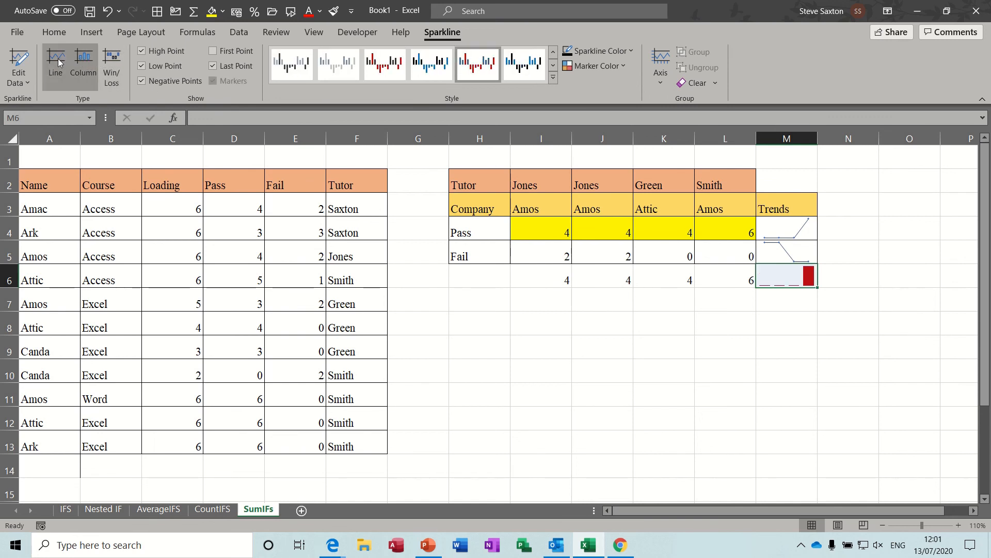
click(57, 60)
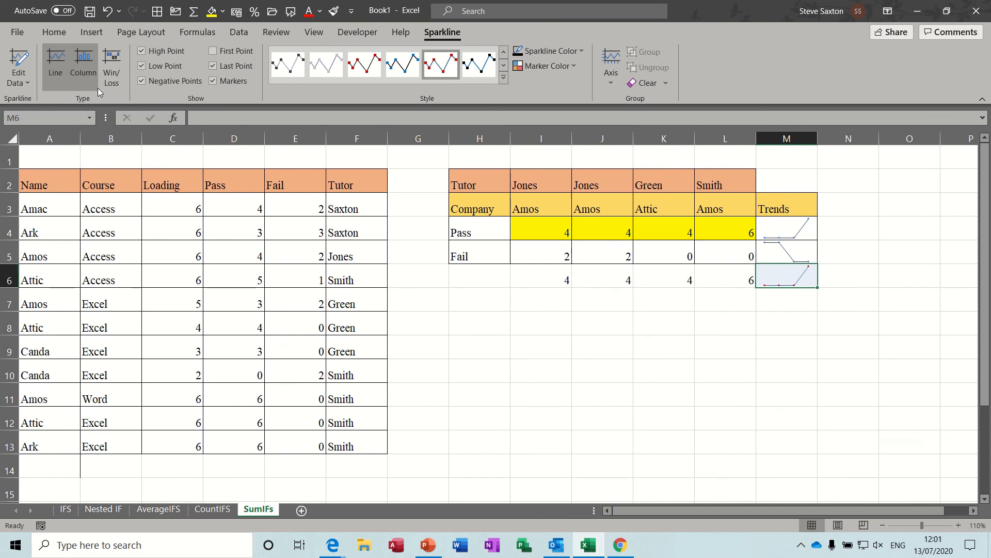
Step: Apply the blue line style with dark markers to the M6 sparkline
click(484, 75)
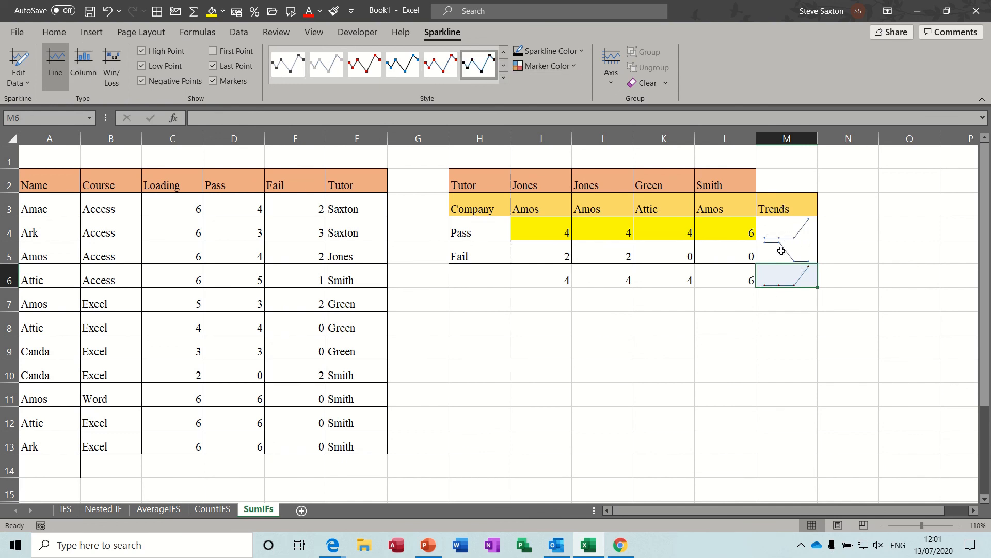
Step: Fill the empty cell K9 below the tutor results table with yellow
click(798, 292)
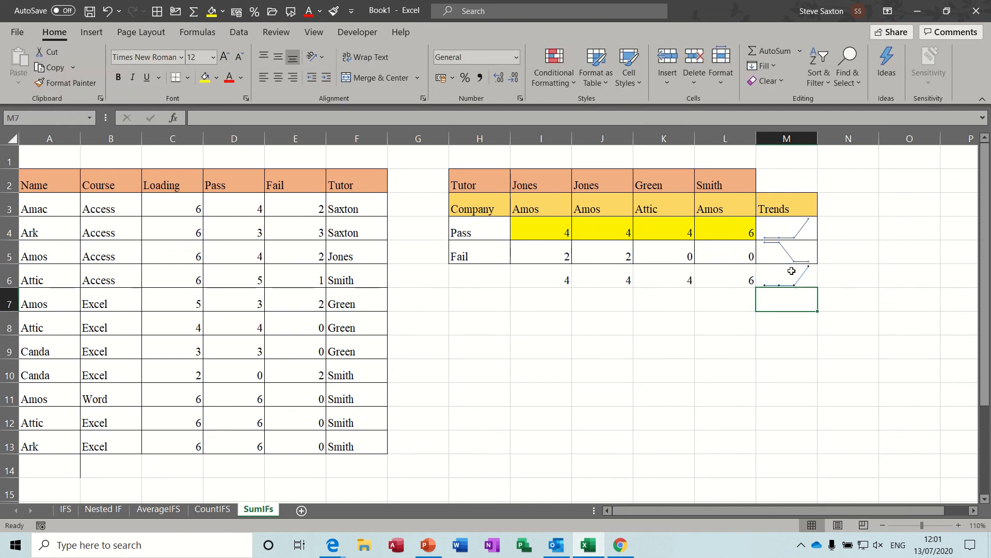
click(783, 278)
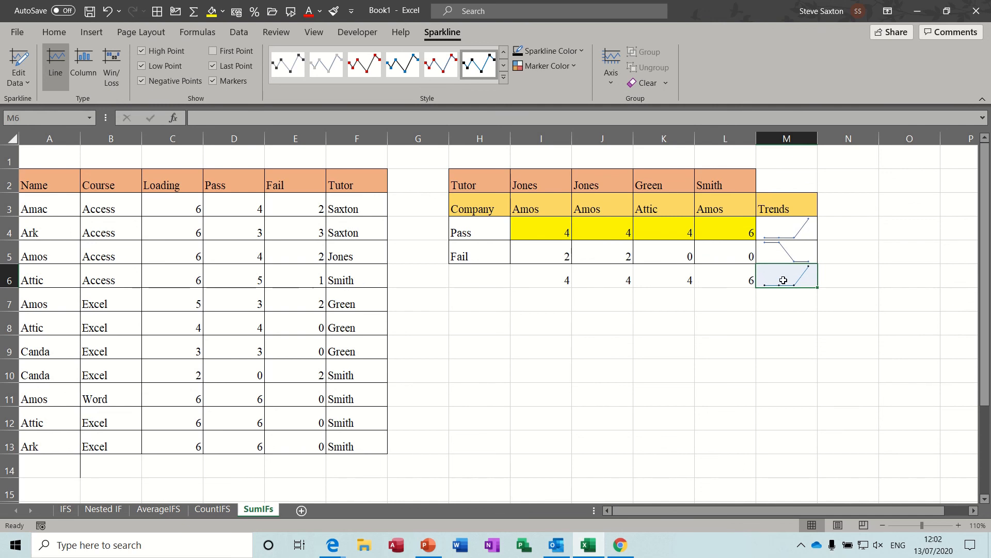
click(675, 337)
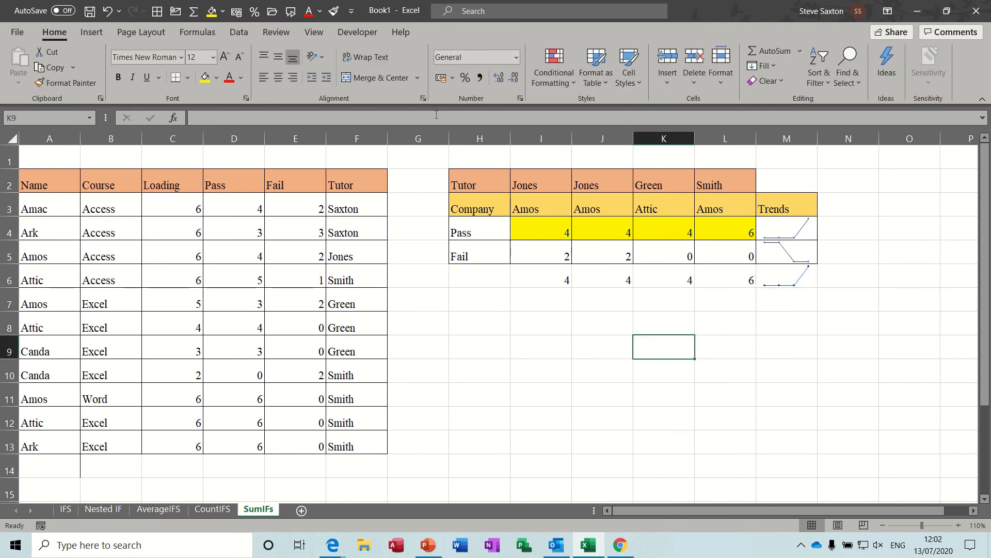
click(213, 15)
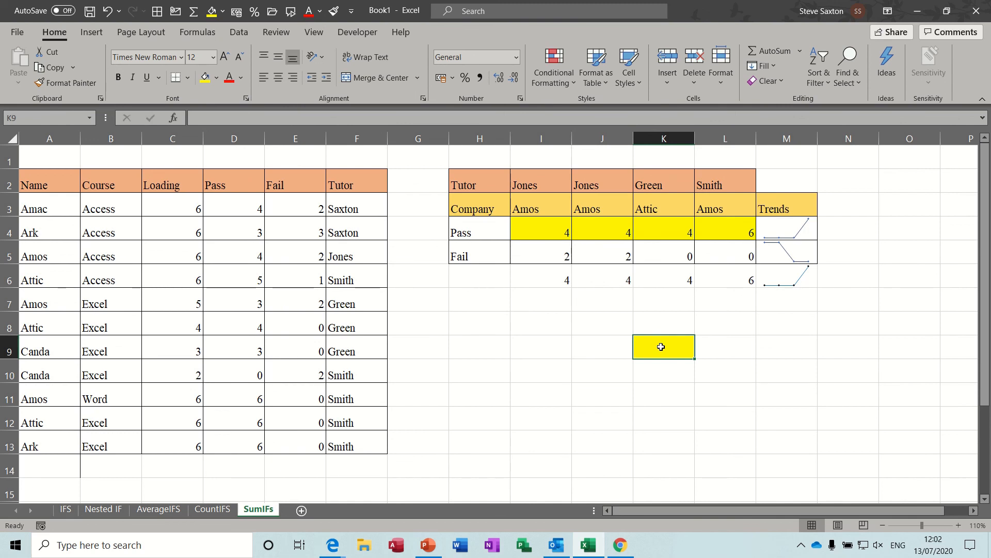
Step: Clear the sparkline from cell M6, keeping the Pass and Fail trend sparklines above it
click(780, 277)
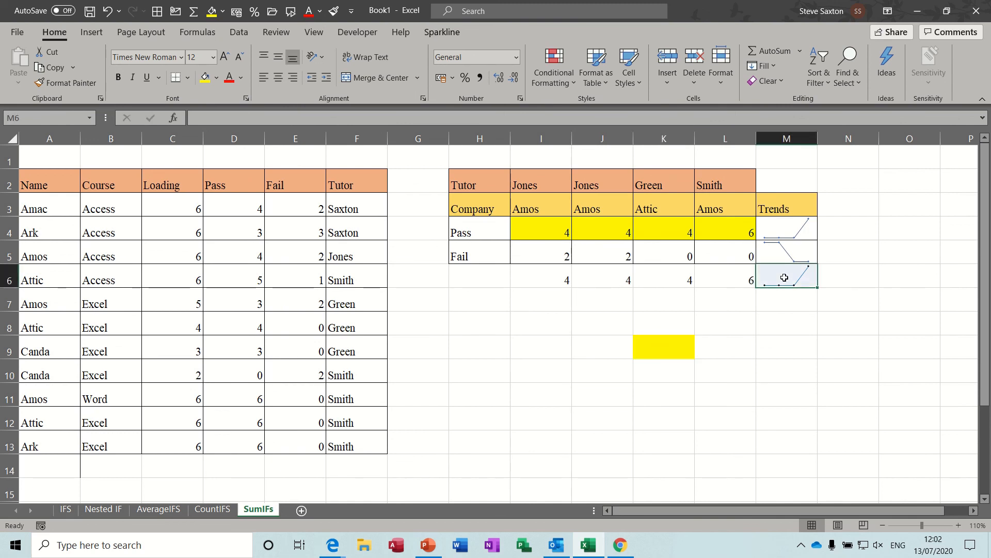
click(445, 35)
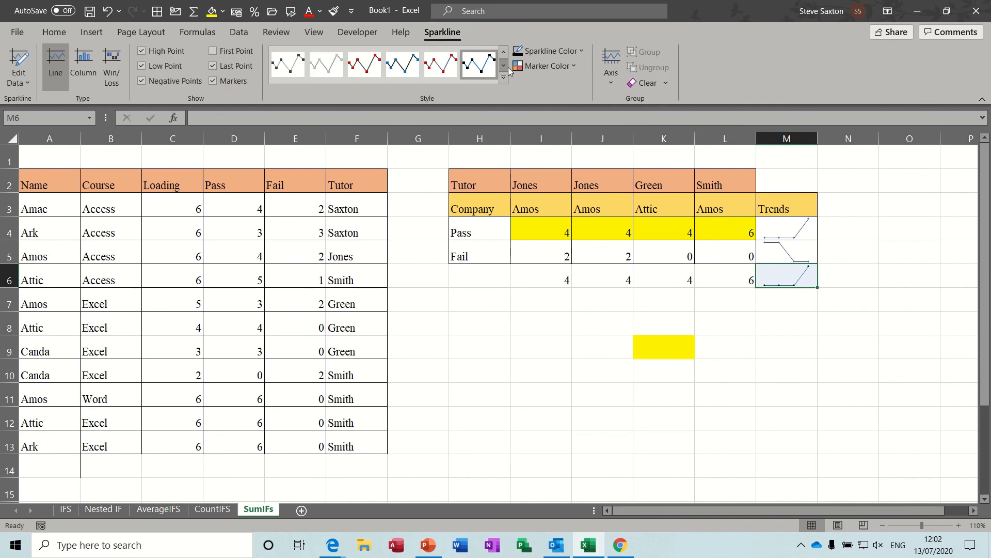
click(646, 83)
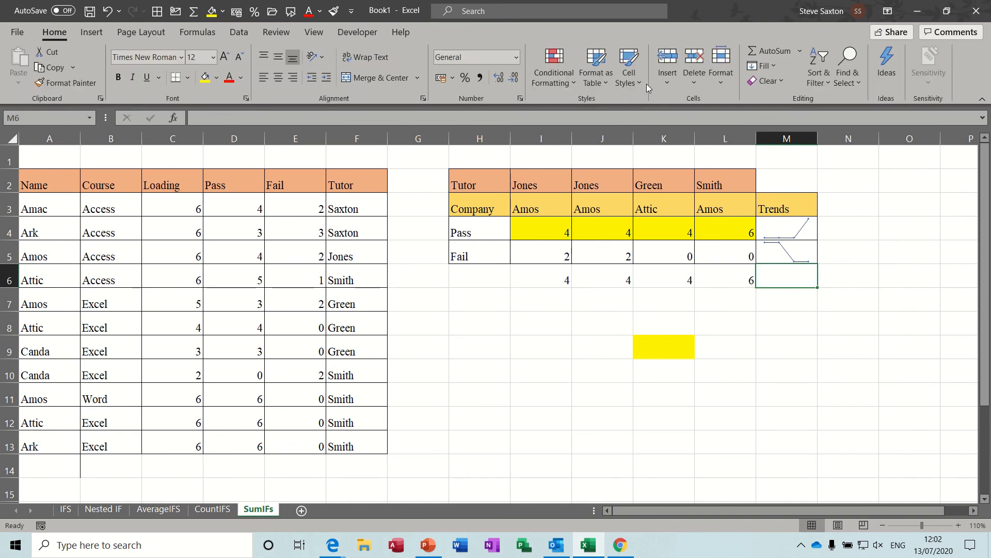